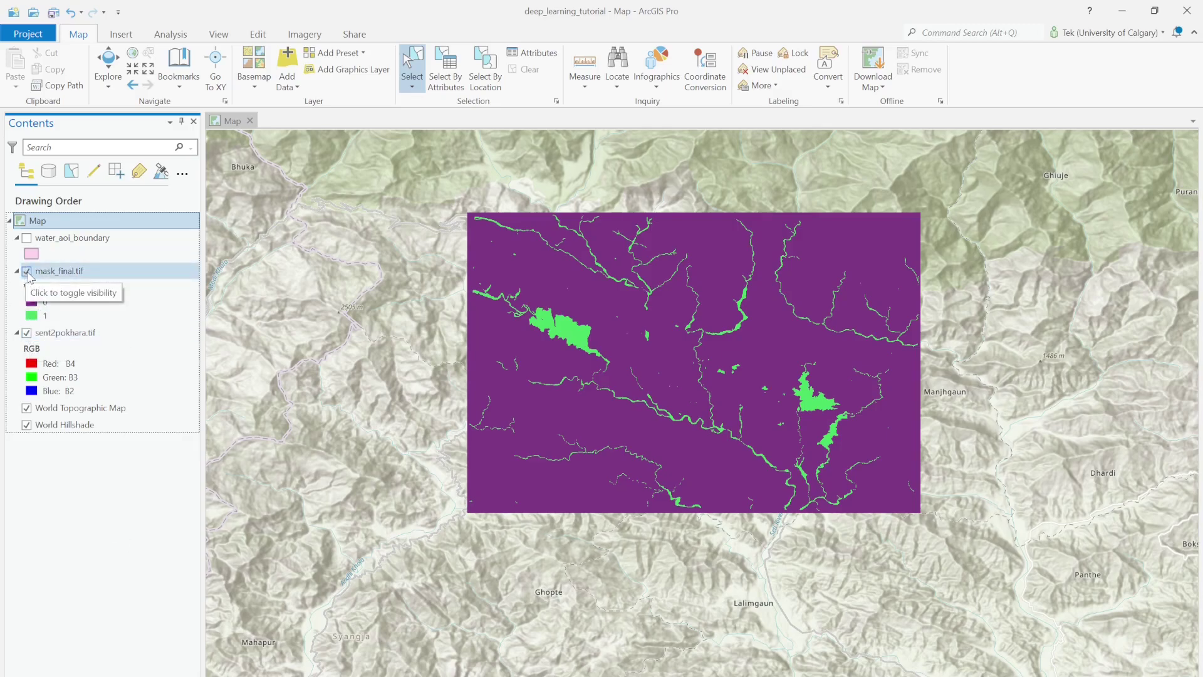
click(27, 272)
click(27, 271)
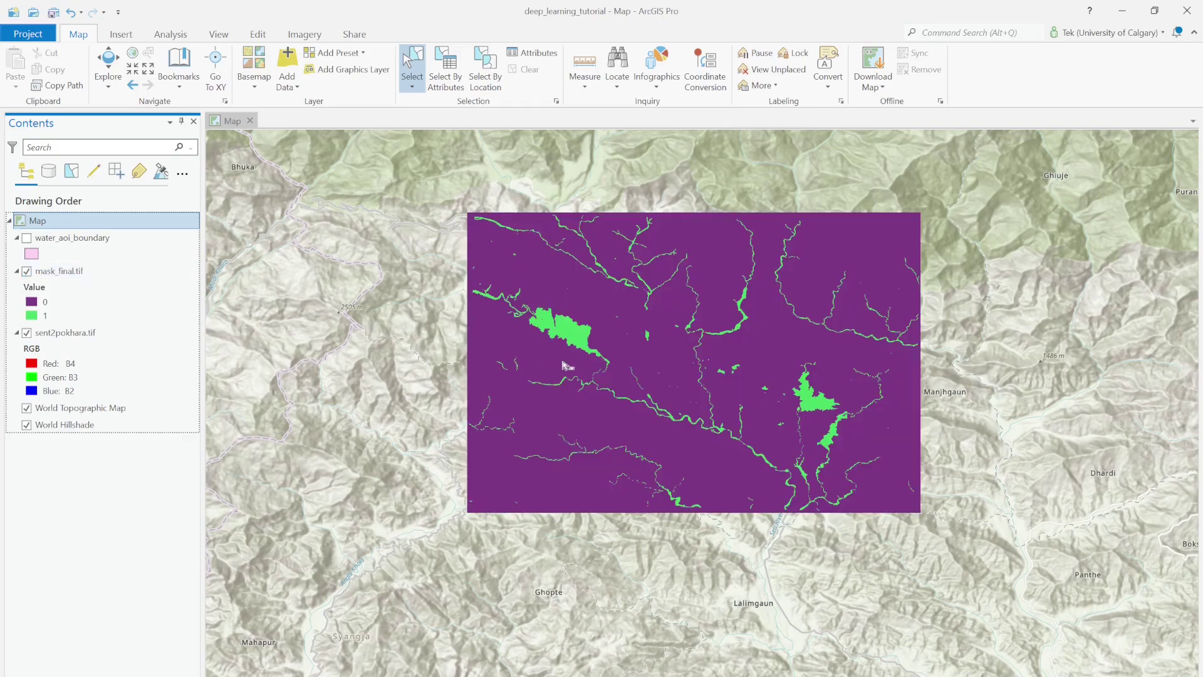
click(551, 327)
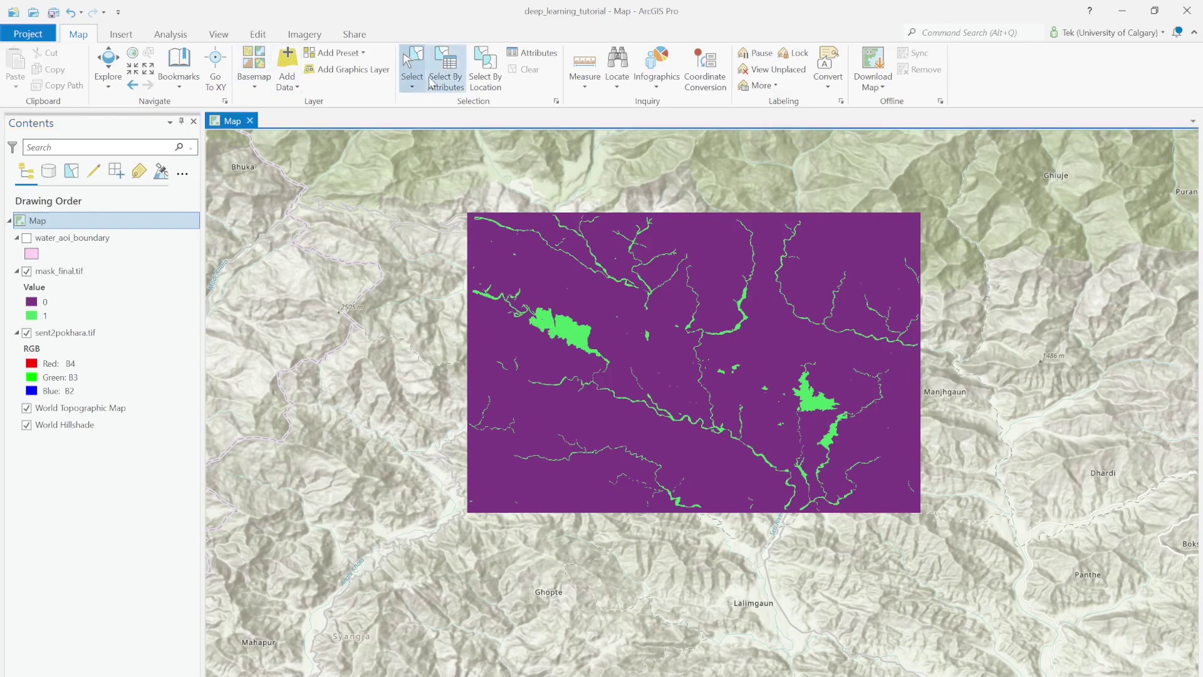
click(108, 63)
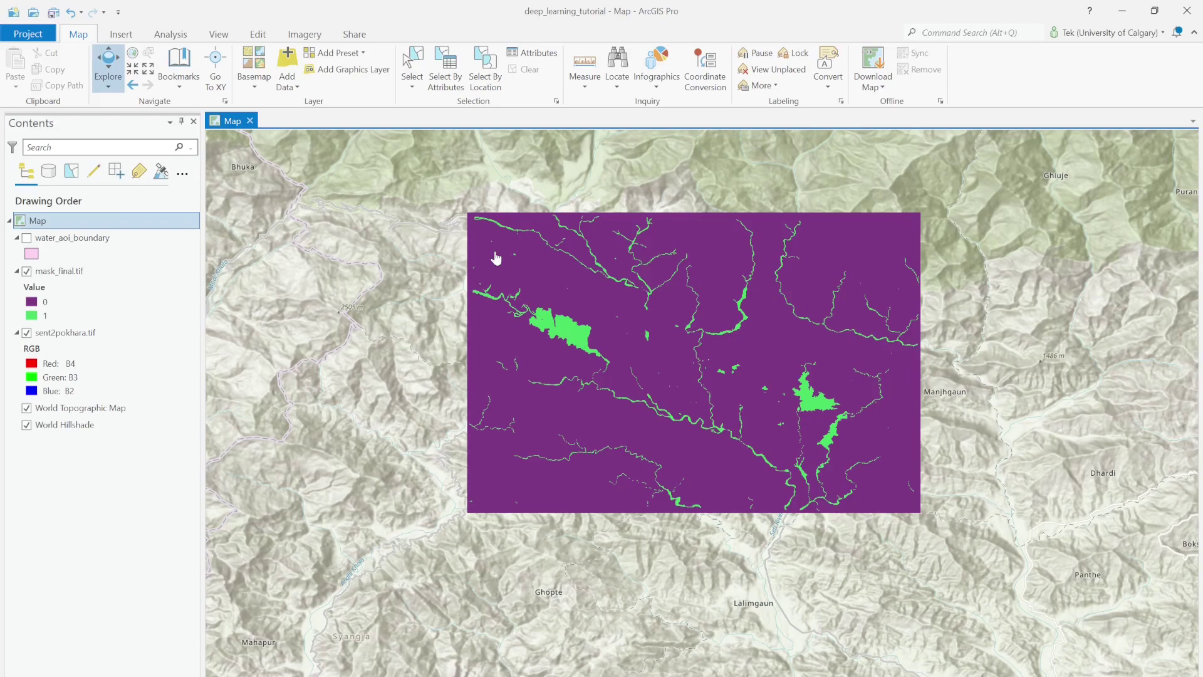
click(547, 321)
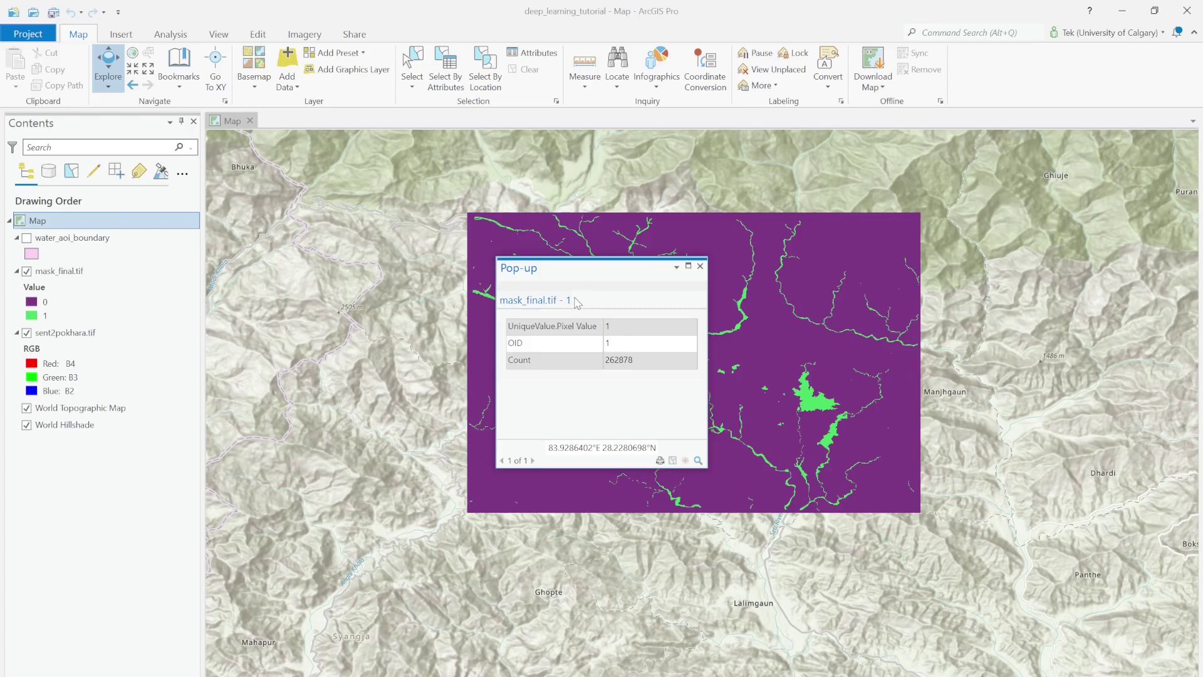
click(700, 266)
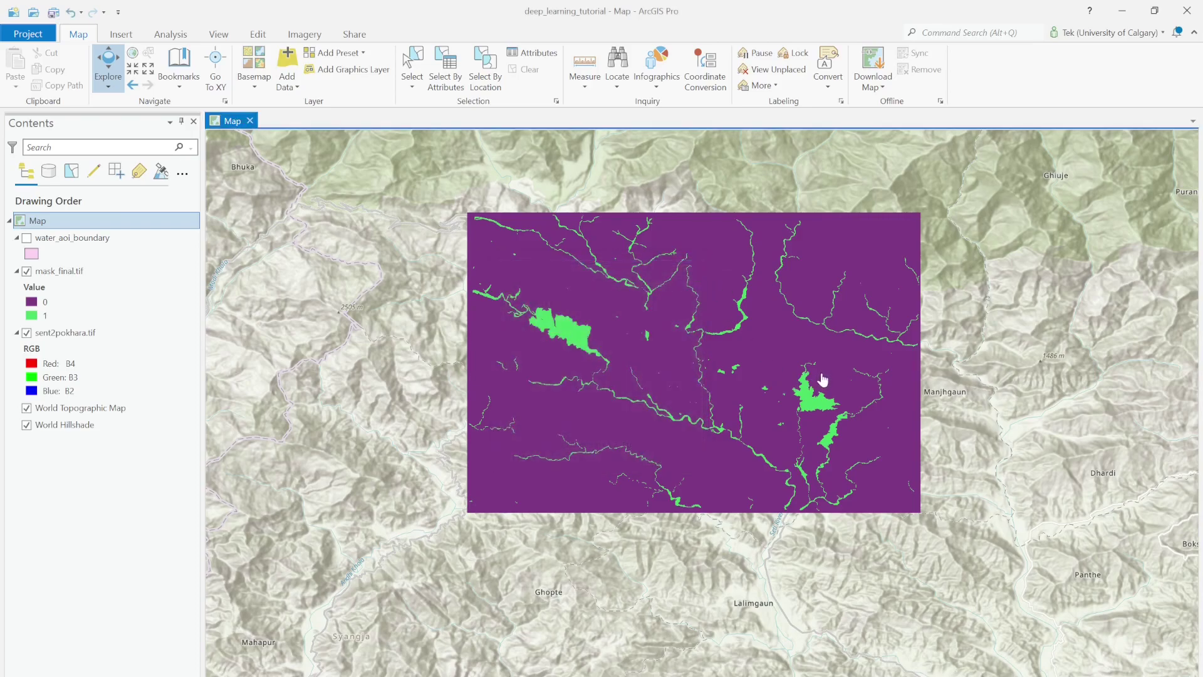
click(765, 349)
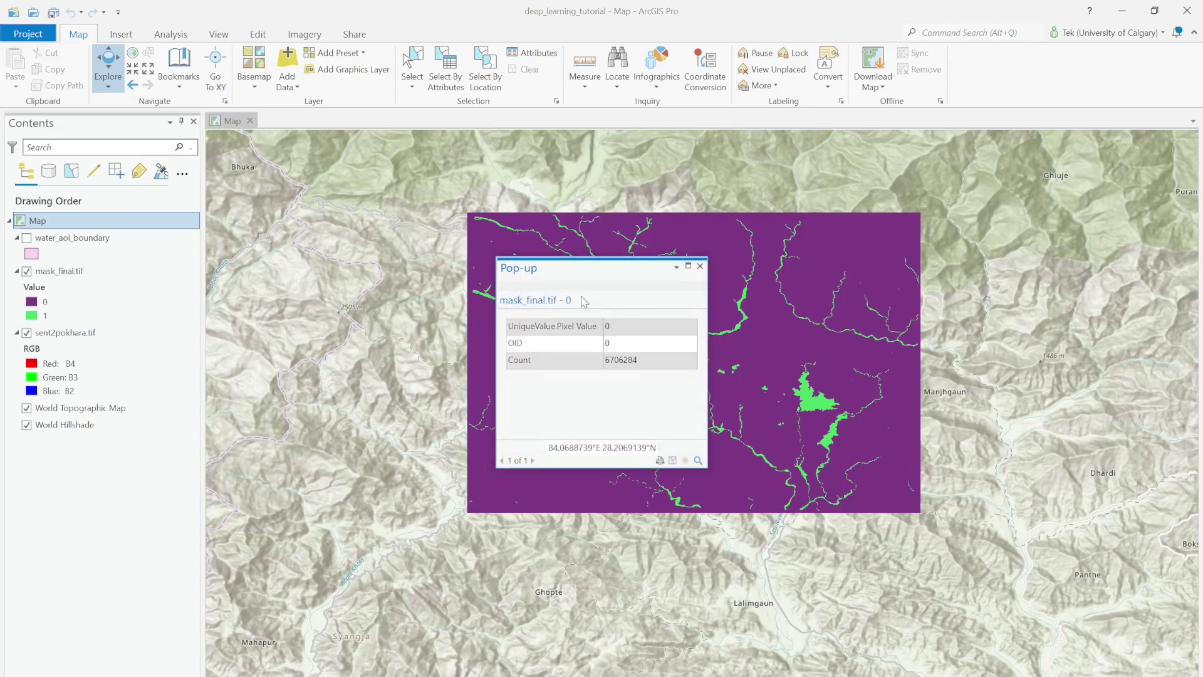
click(700, 267)
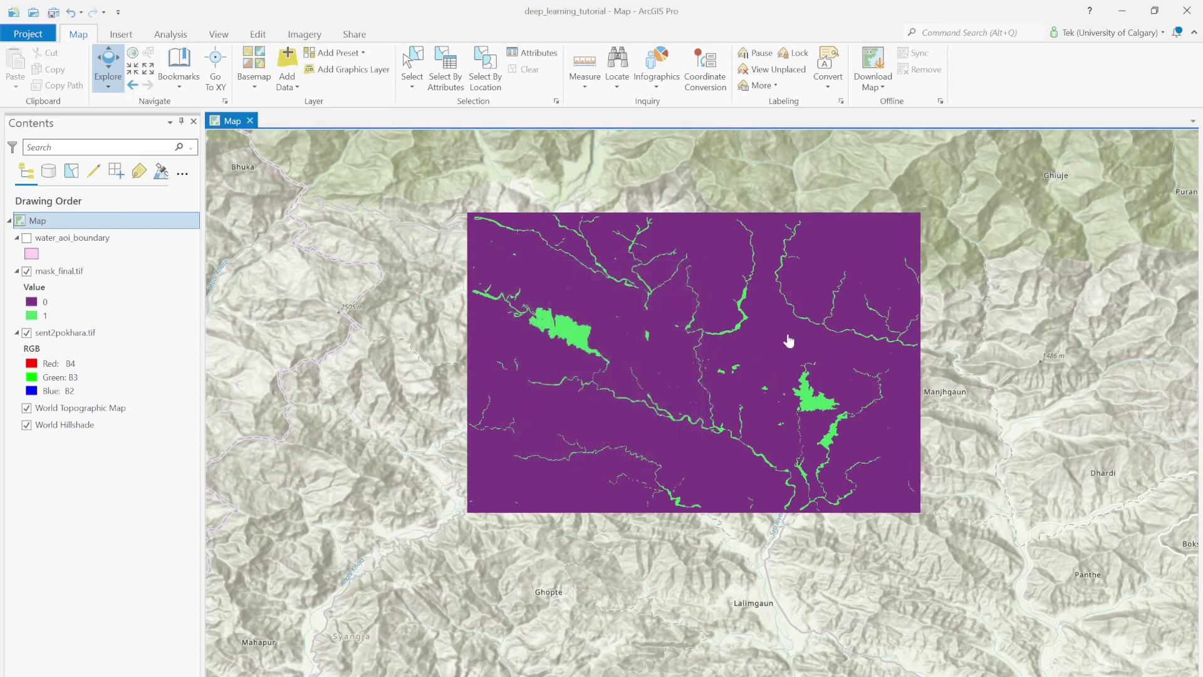
Hide mask_final.tif and turn on the pink water_aoi_boundary polygons over the Sentinel image.
click(27, 271)
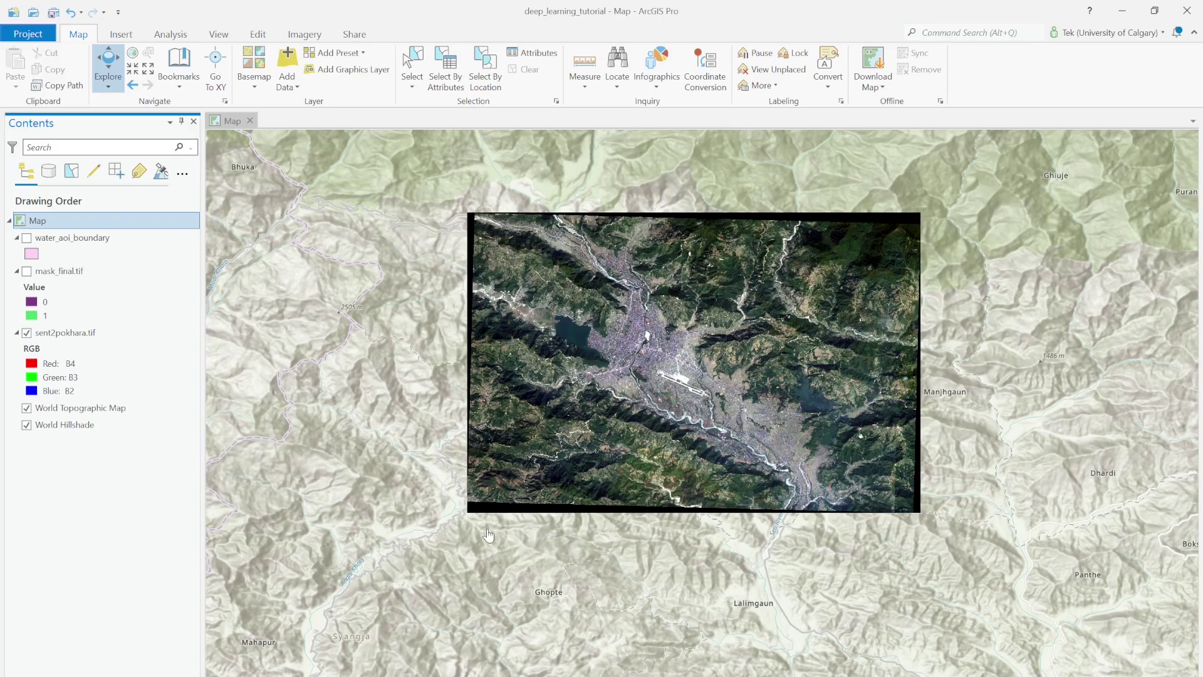
click(27, 271)
click(27, 272)
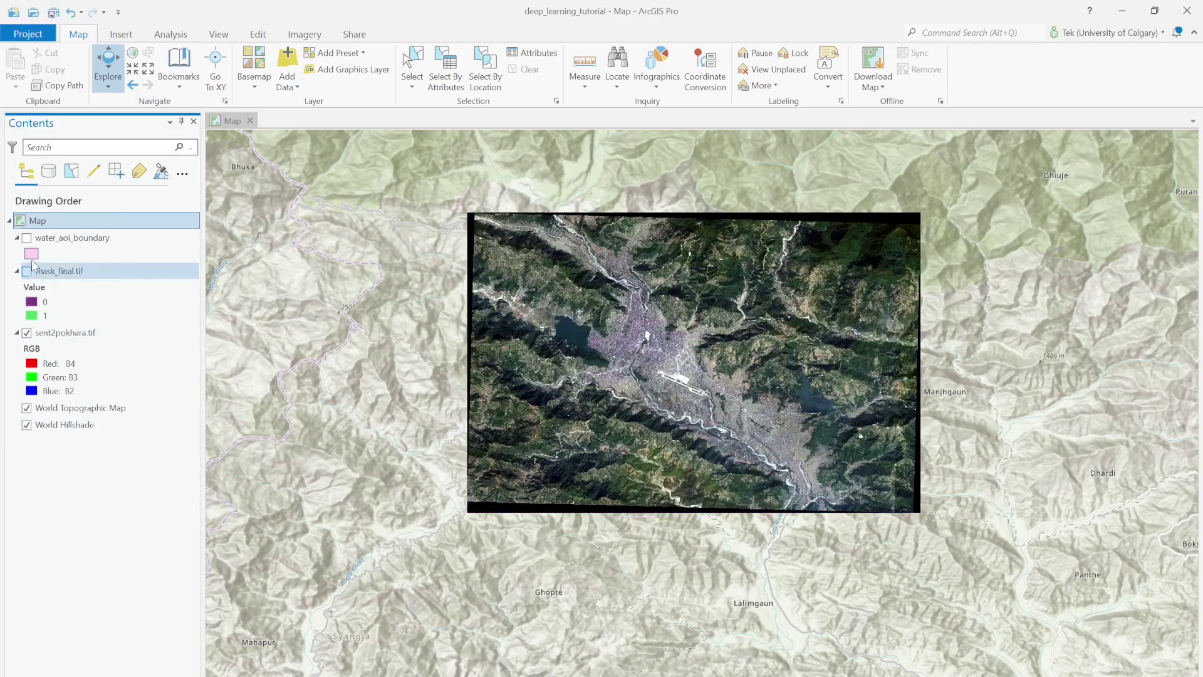
click(28, 240)
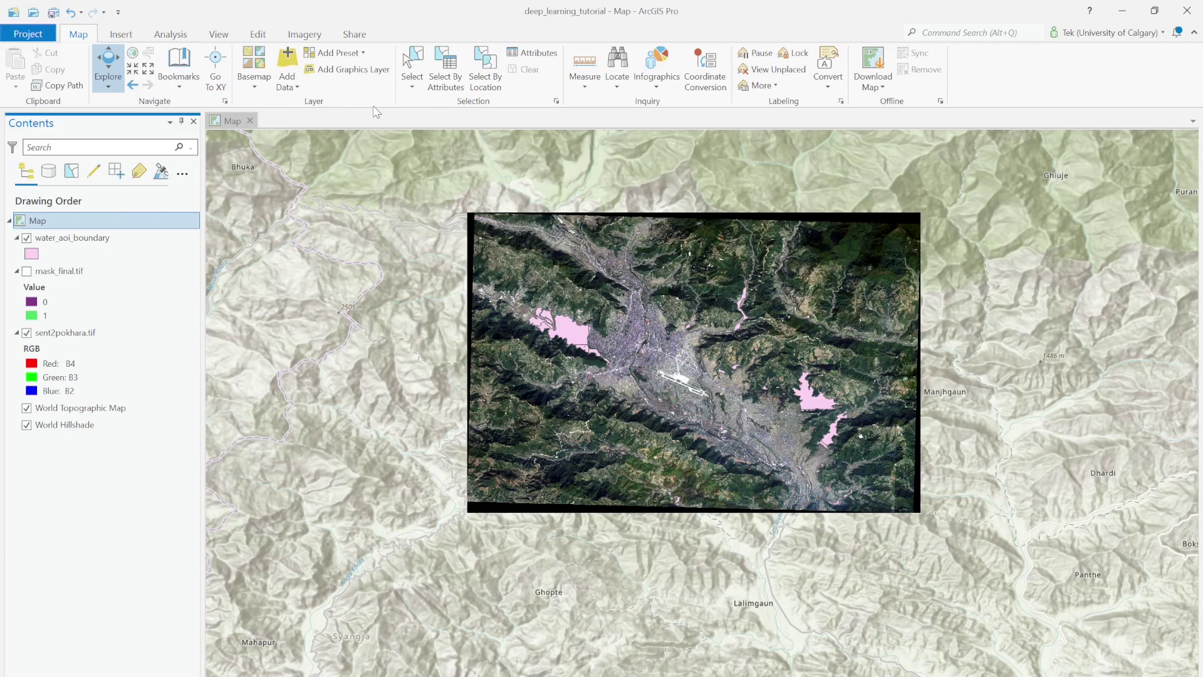
Open the Geoprocessing pane from the View tab and search tools for 'deep learning'.
click(224, 40)
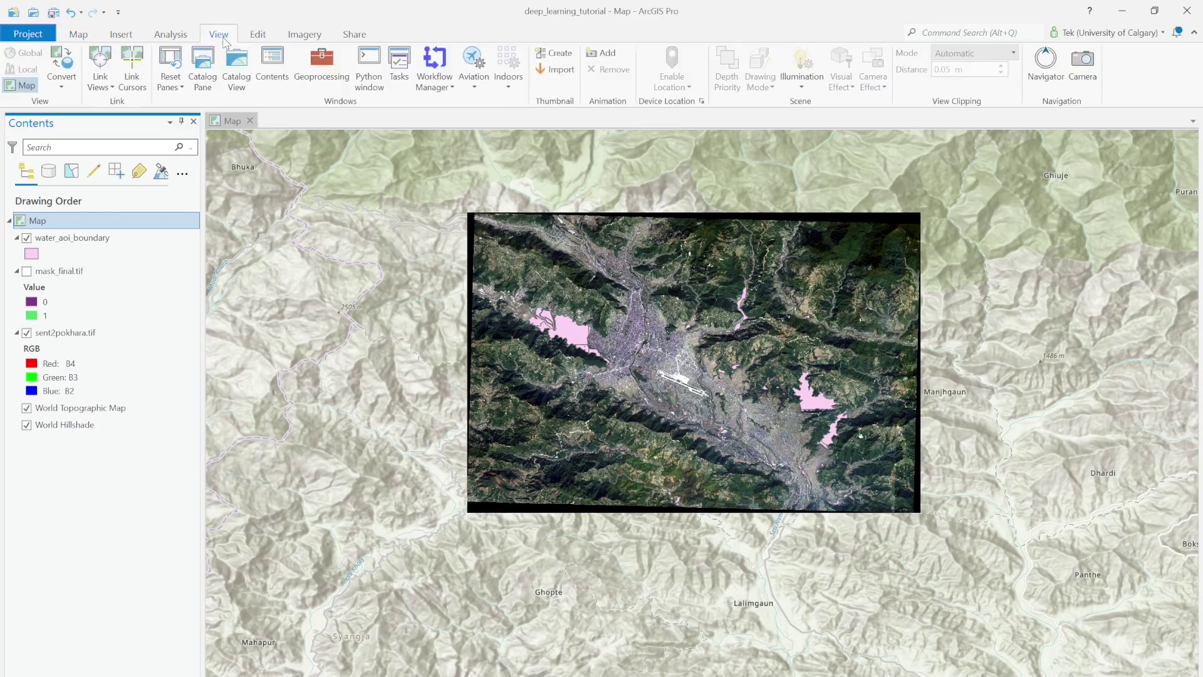
click(320, 74)
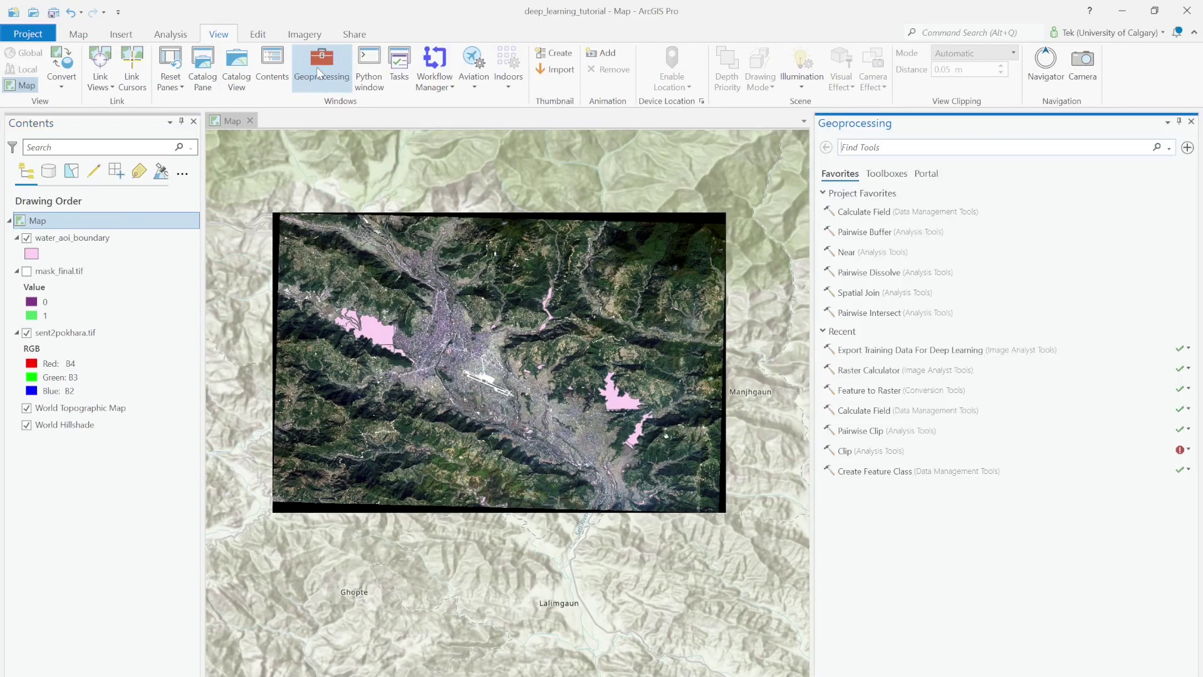
click(900, 152)
text(deep)
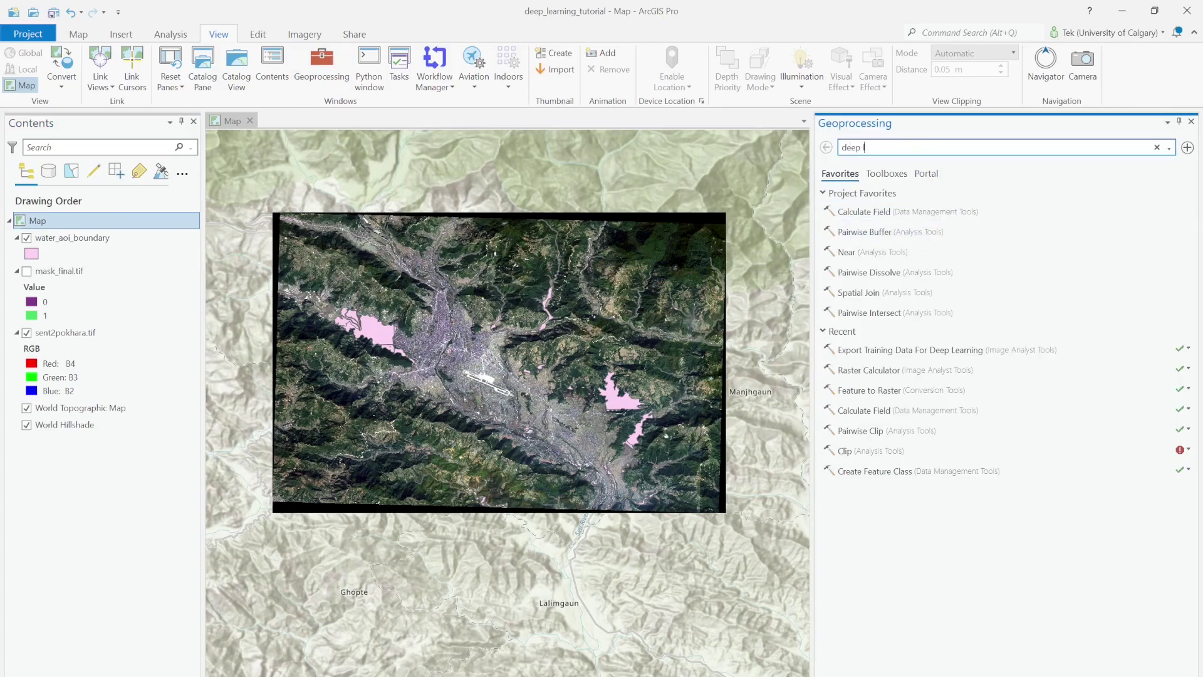
text( learning)
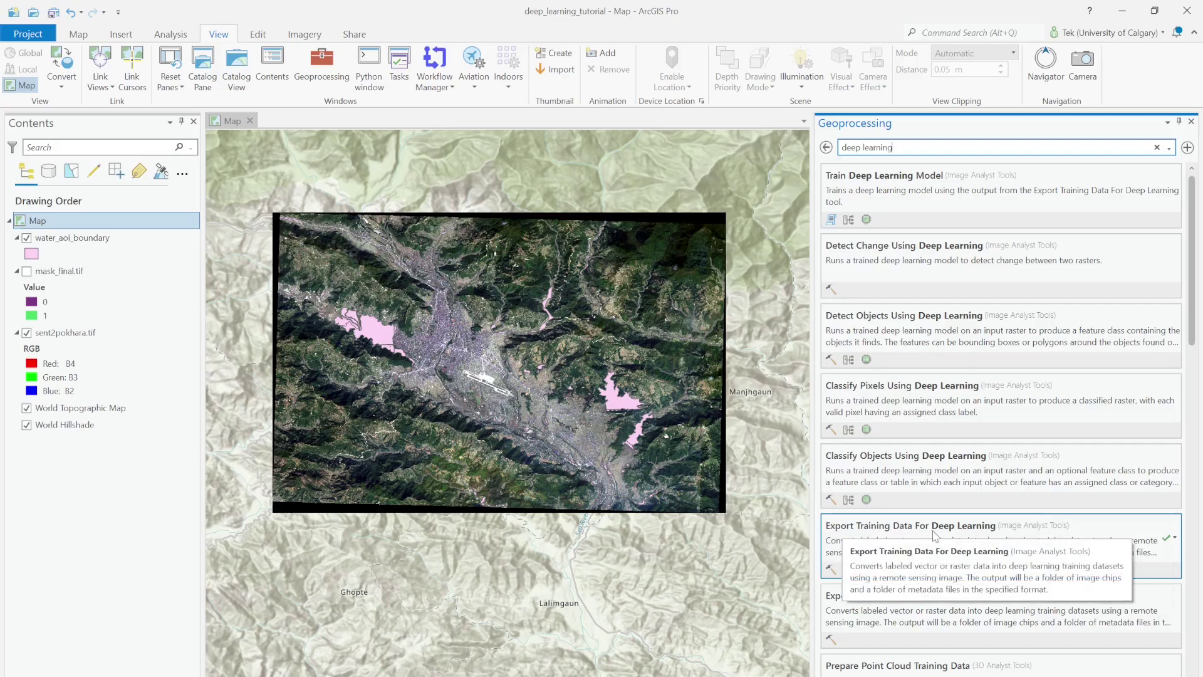
Open Export Training Data For Deep Learning, hiding water_aoi_boundary and showing mask_final.tif again.
click(935, 535)
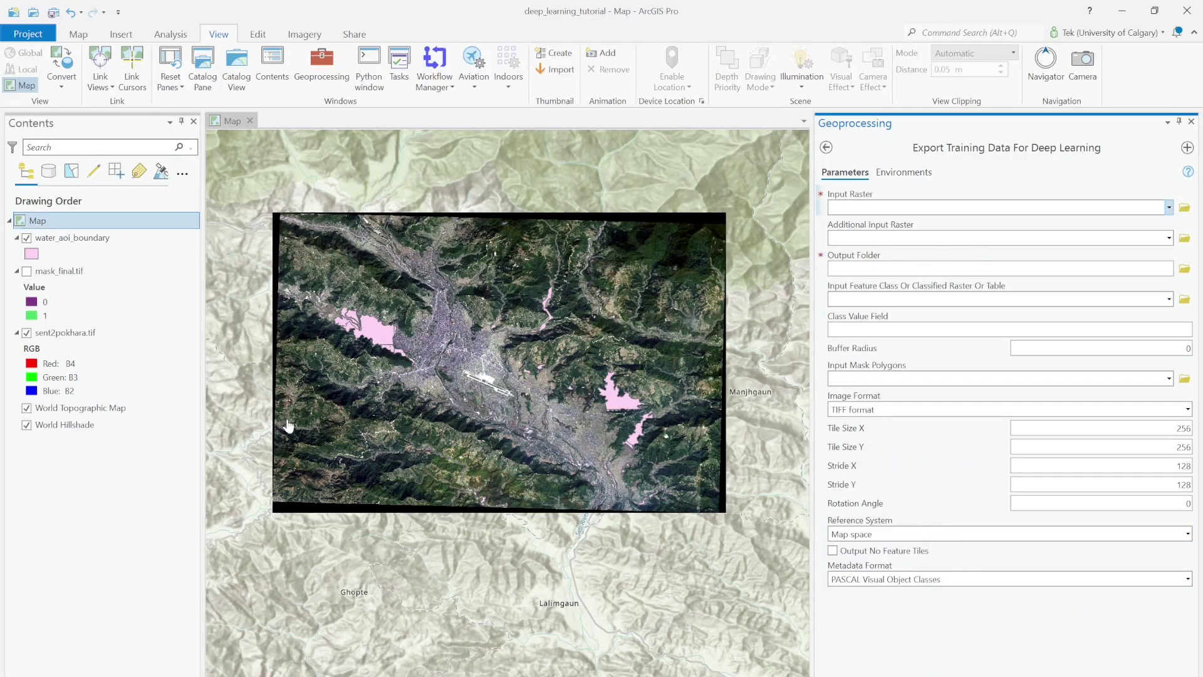
click(26, 239)
click(27, 271)
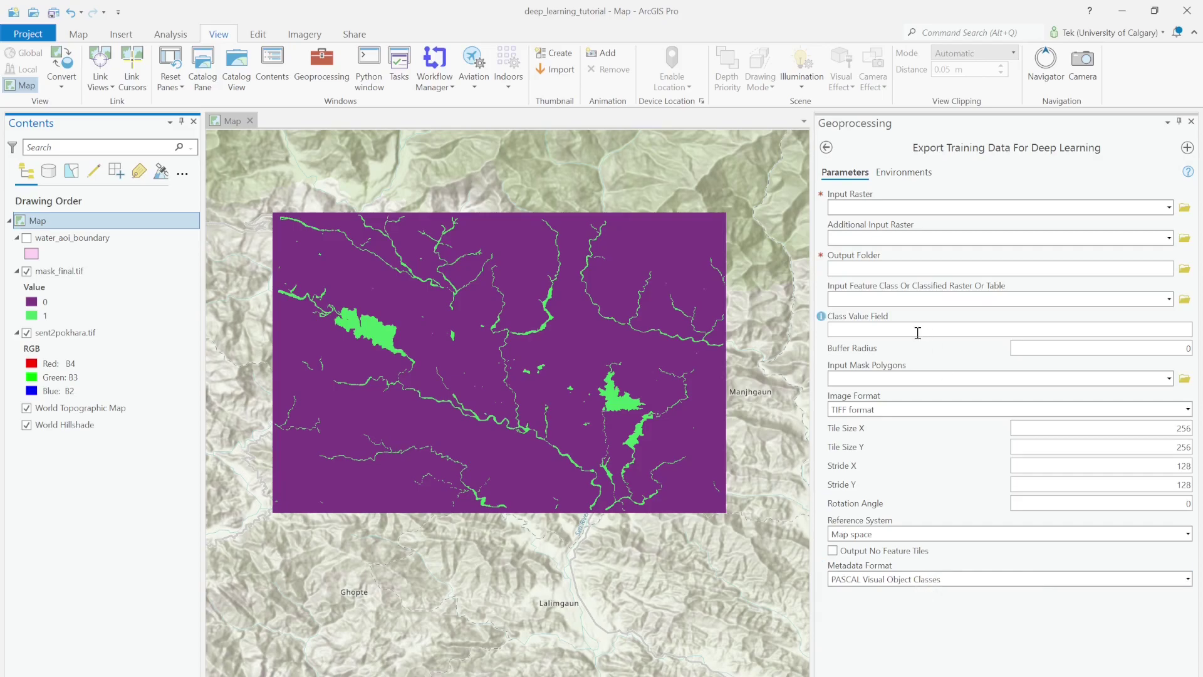
Set the tool's Input Raster to sent2pokhara.tif.
click(1171, 209)
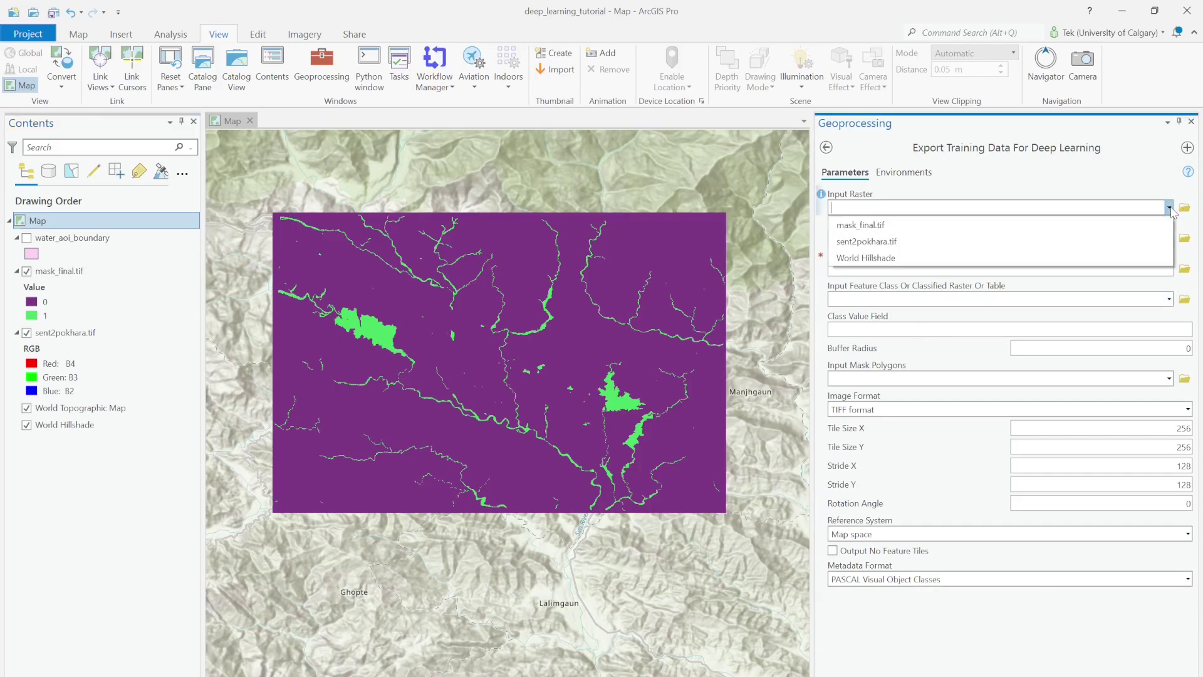
click(1015, 243)
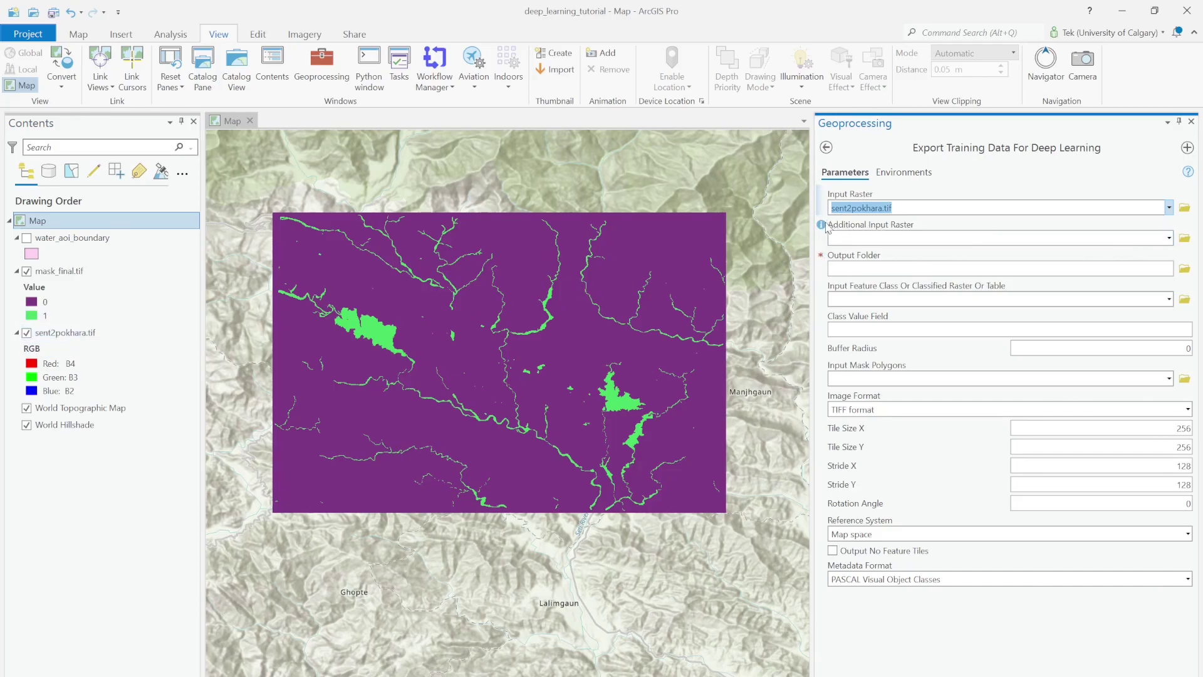
mouse_move(824, 228)
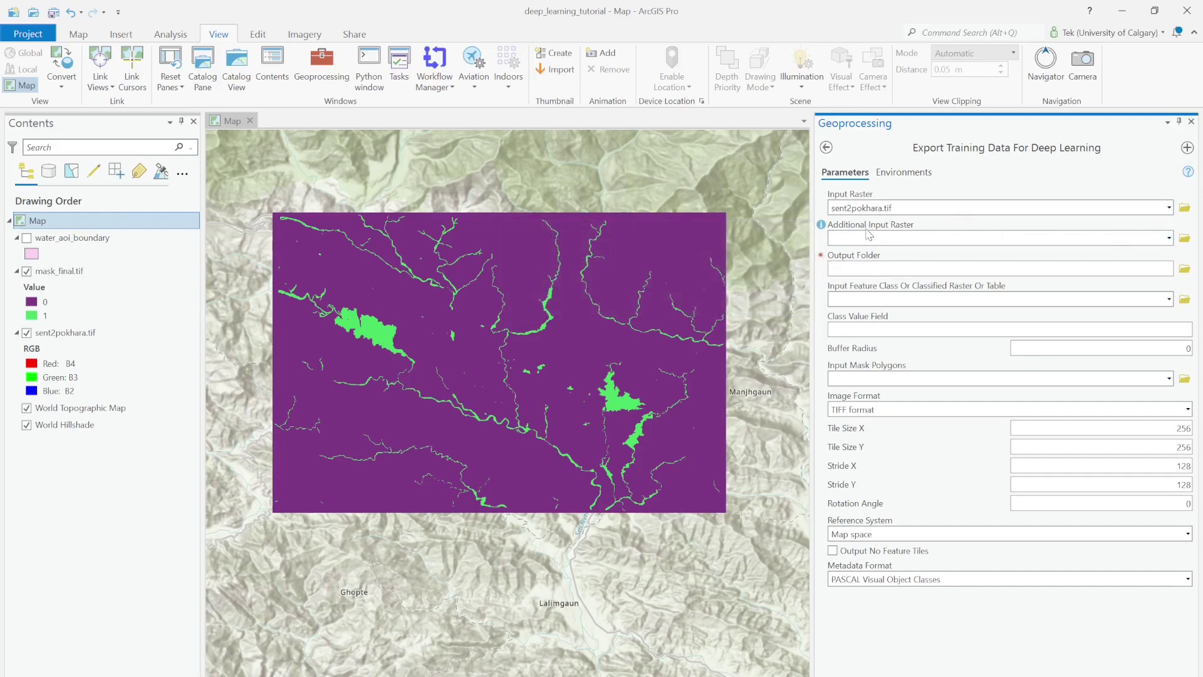
Set Output Folder to dl under Desktop > try > satellite-imagery-deep-learning > data.
click(1187, 274)
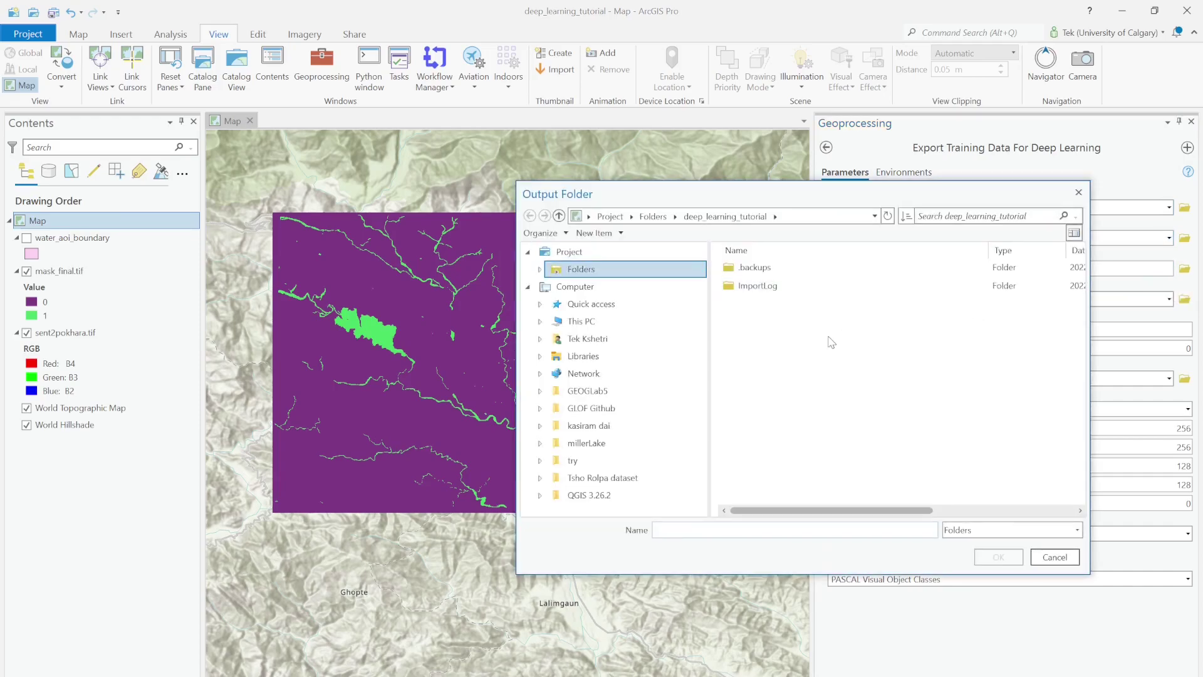
click(539, 321)
click(551, 358)
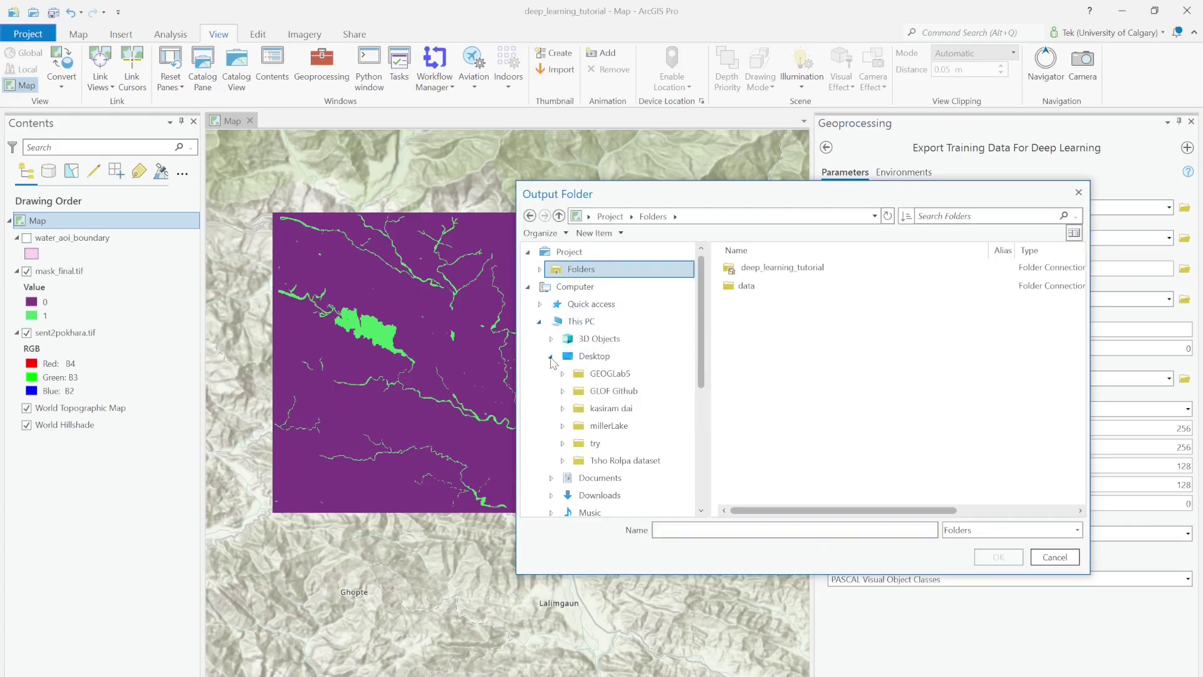
click(596, 443)
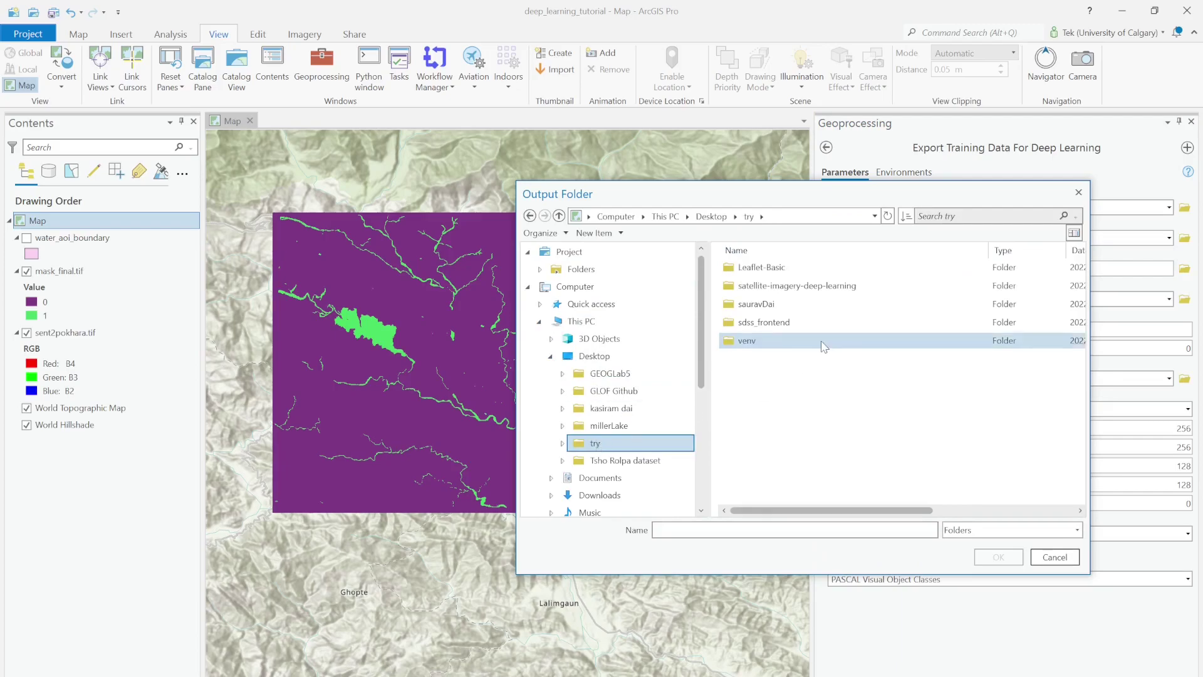
double_click(765, 287)
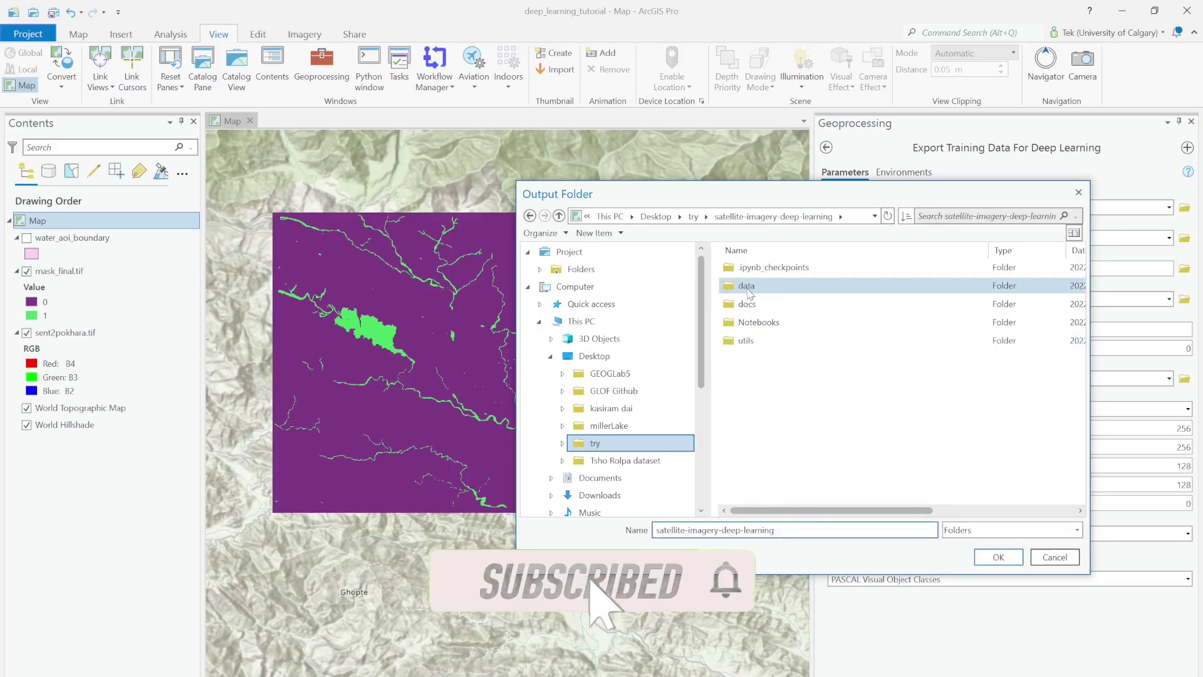
double_click(747, 286)
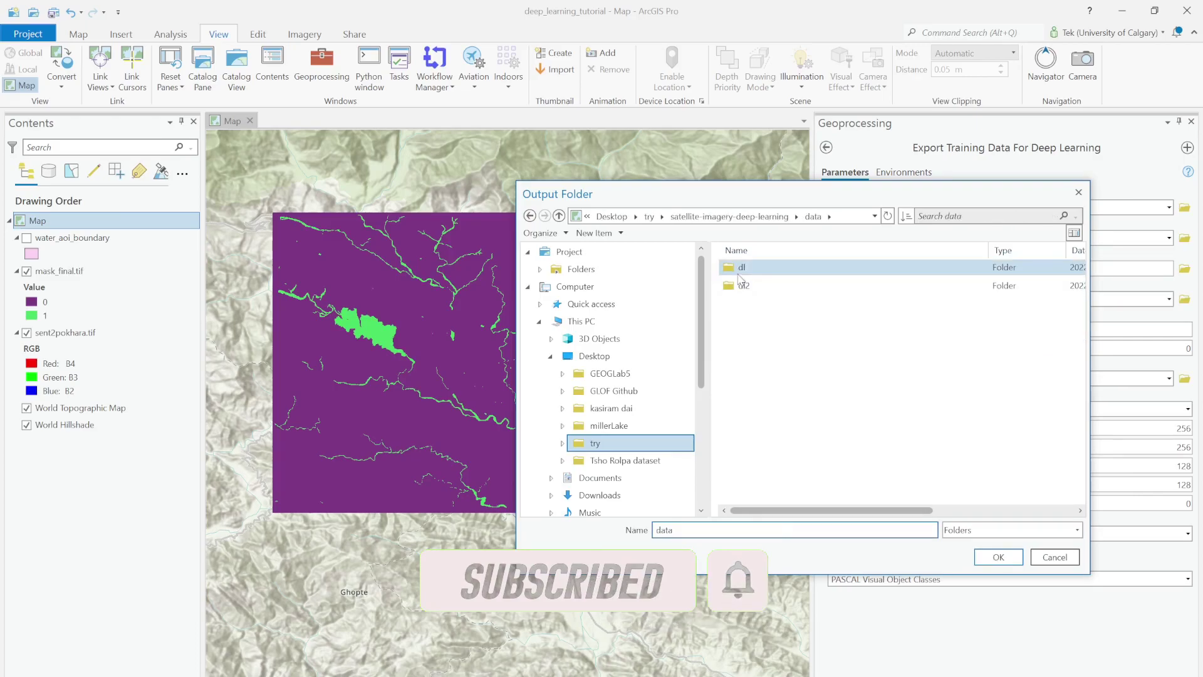
click(738, 270)
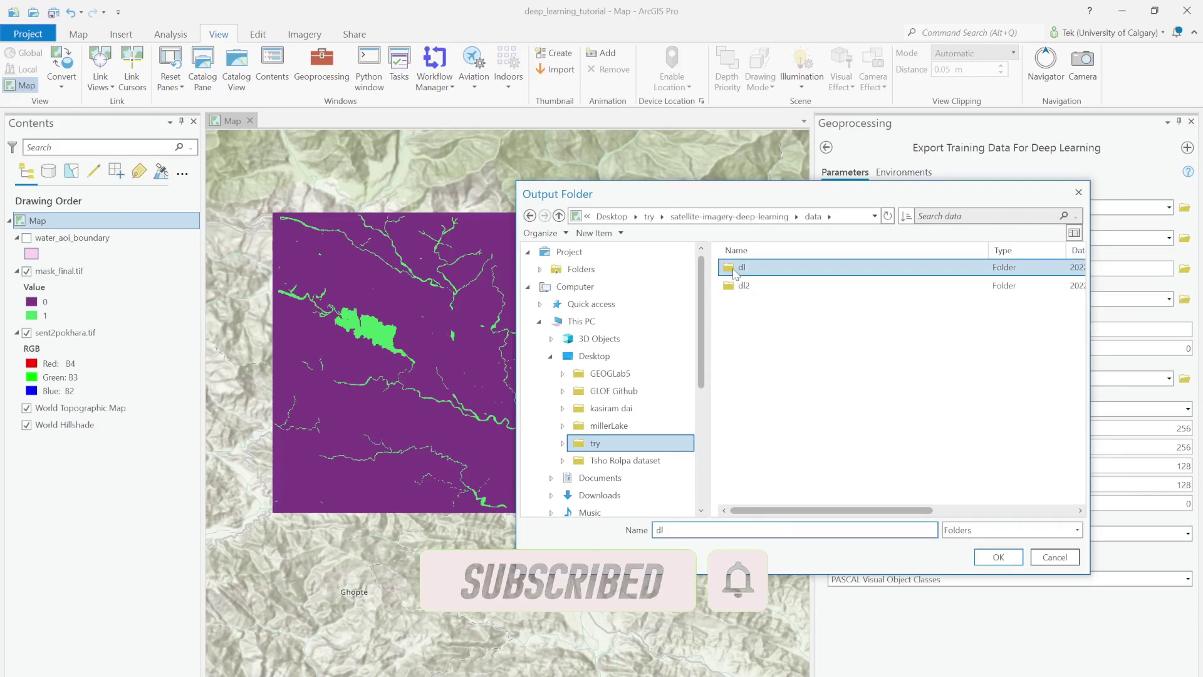
click(985, 553)
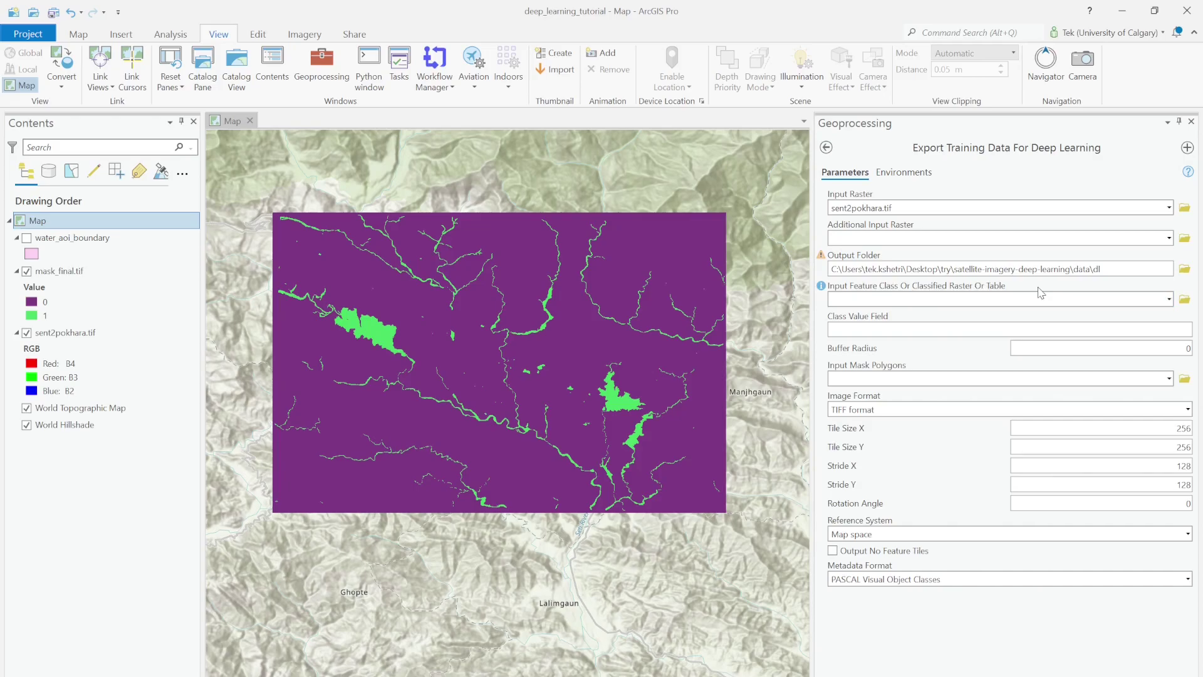
Choose mask_final.tif as the Input Feature Class Or Classified Raster.
click(1169, 300)
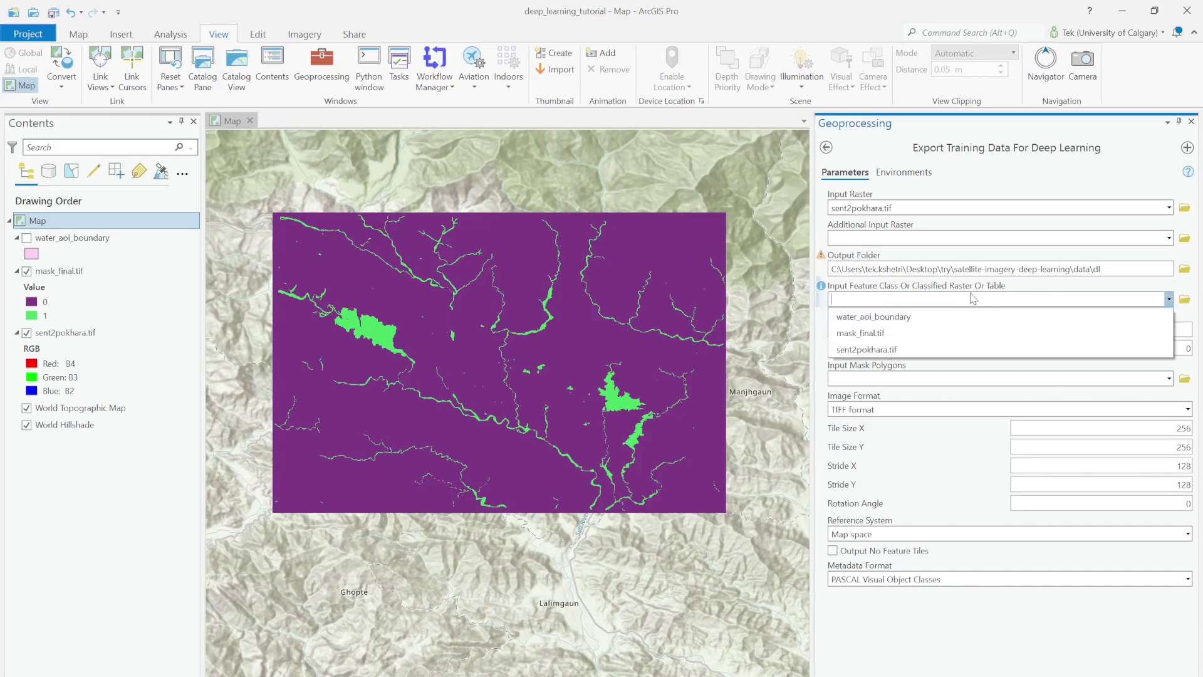
click(870, 339)
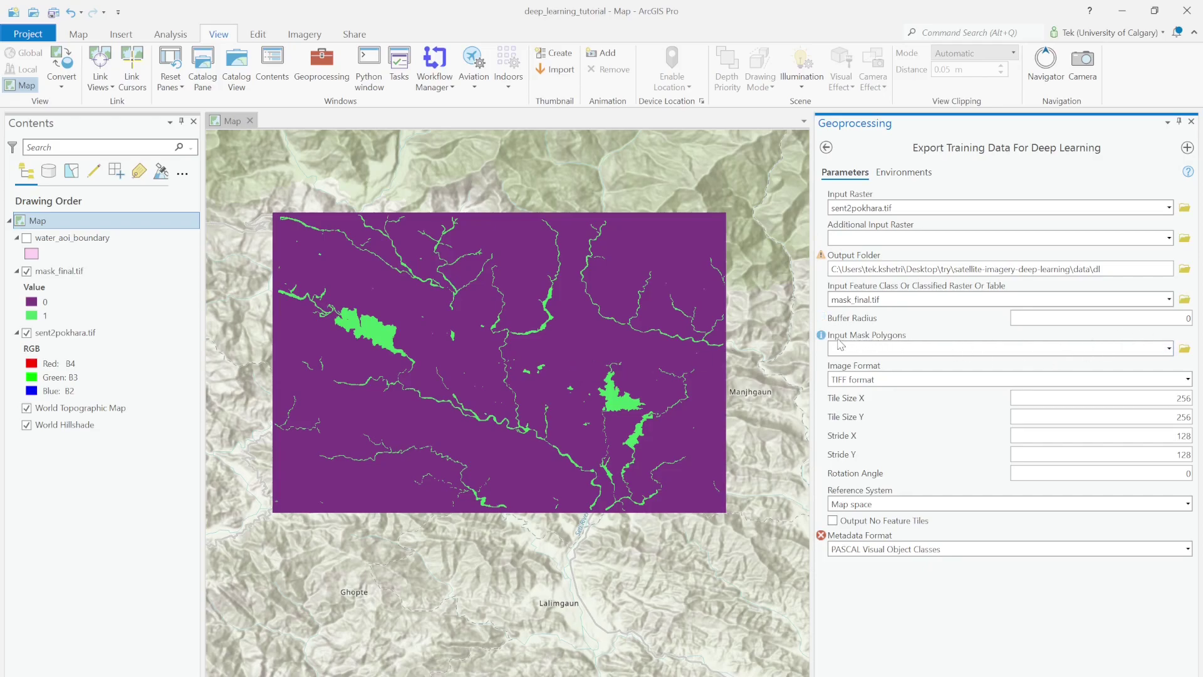
click(895, 344)
Keep TIFF image format and 256-pixel tile size, then select the sent2pokhara.tif layer.
click(1187, 380)
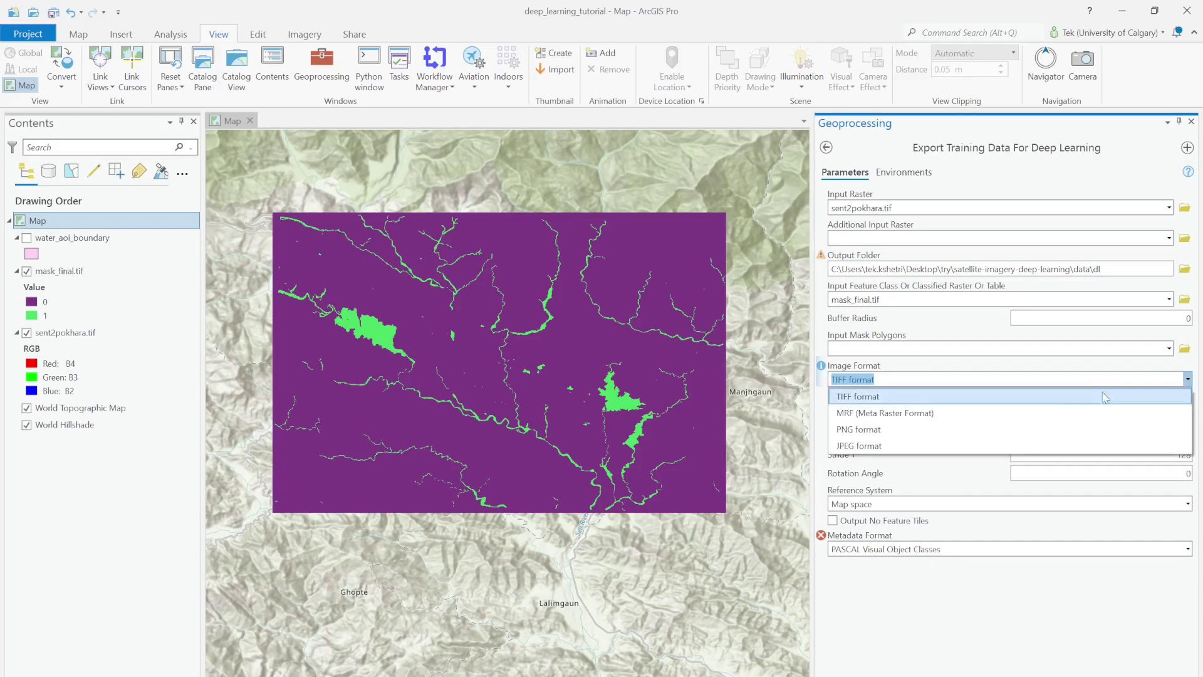
click(917, 368)
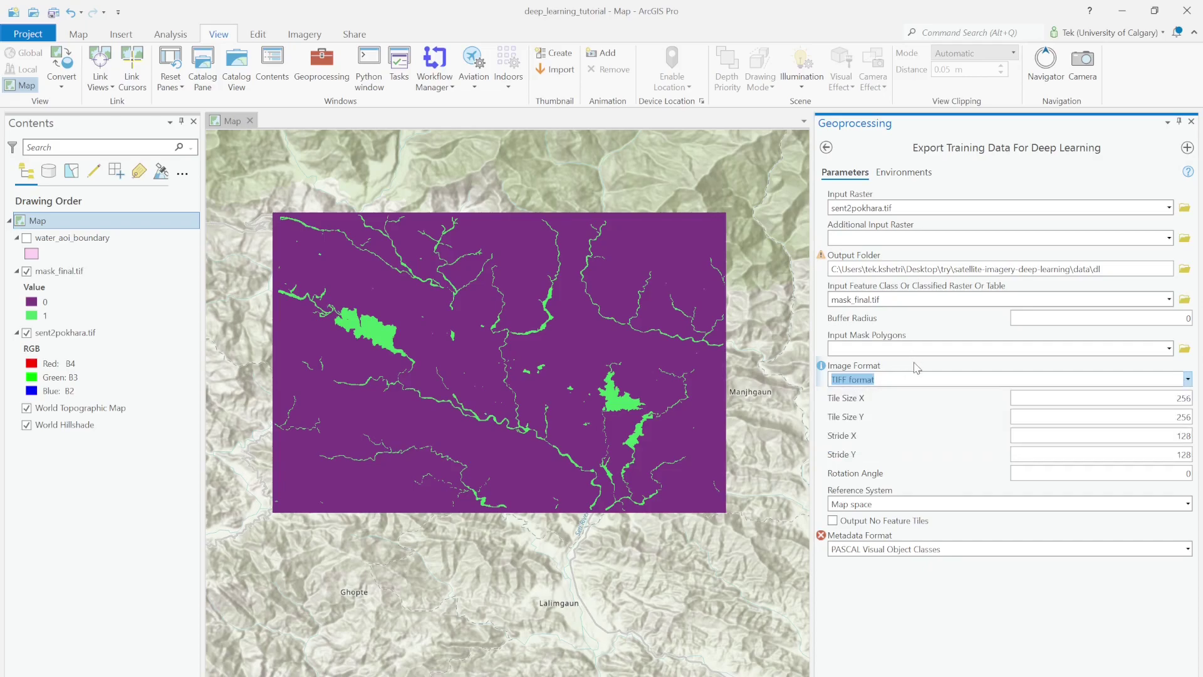
click(1176, 399)
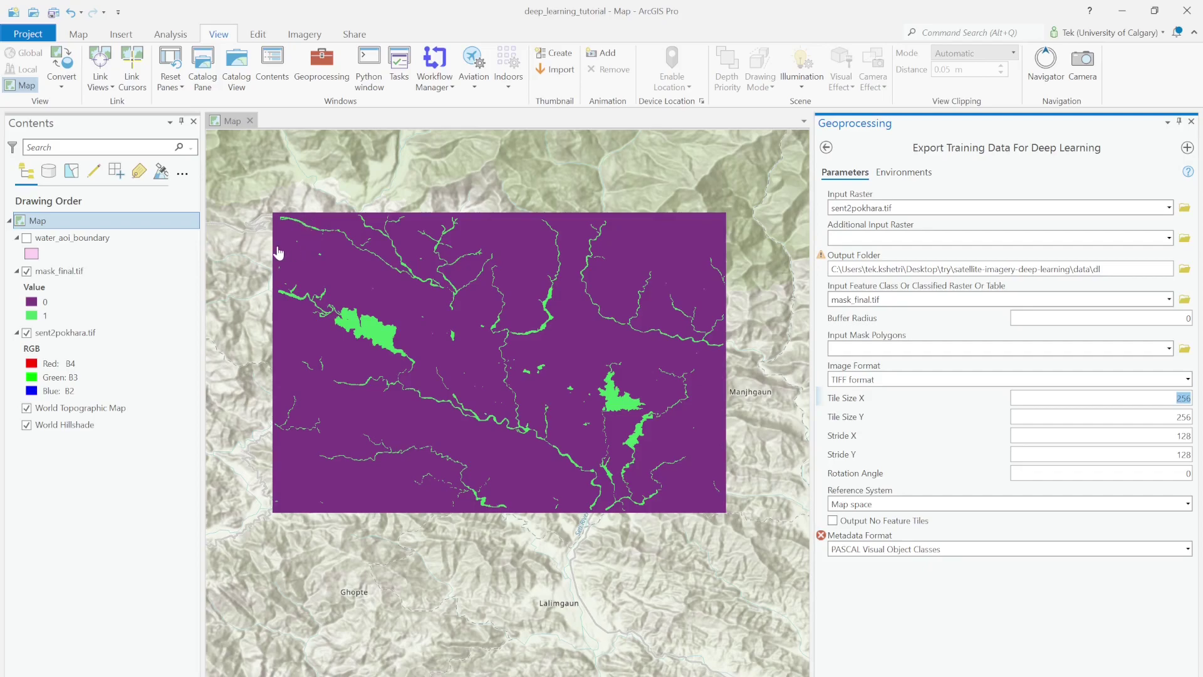
click(76, 334)
right_click(77, 334)
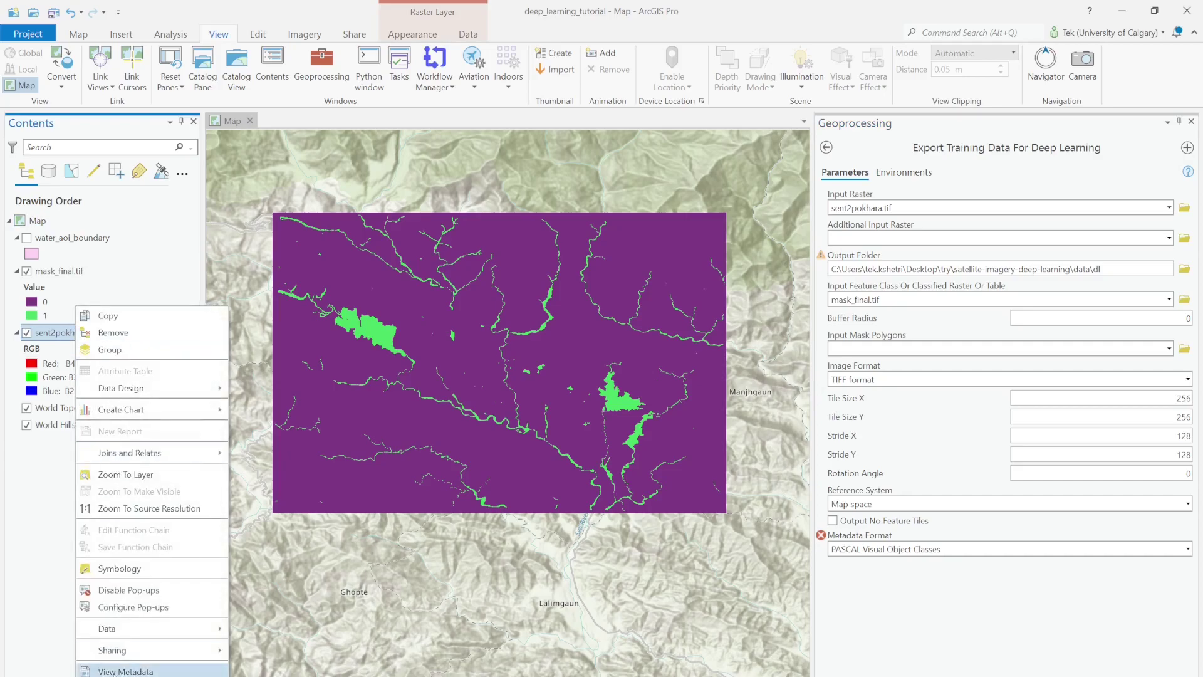
click(126, 675)
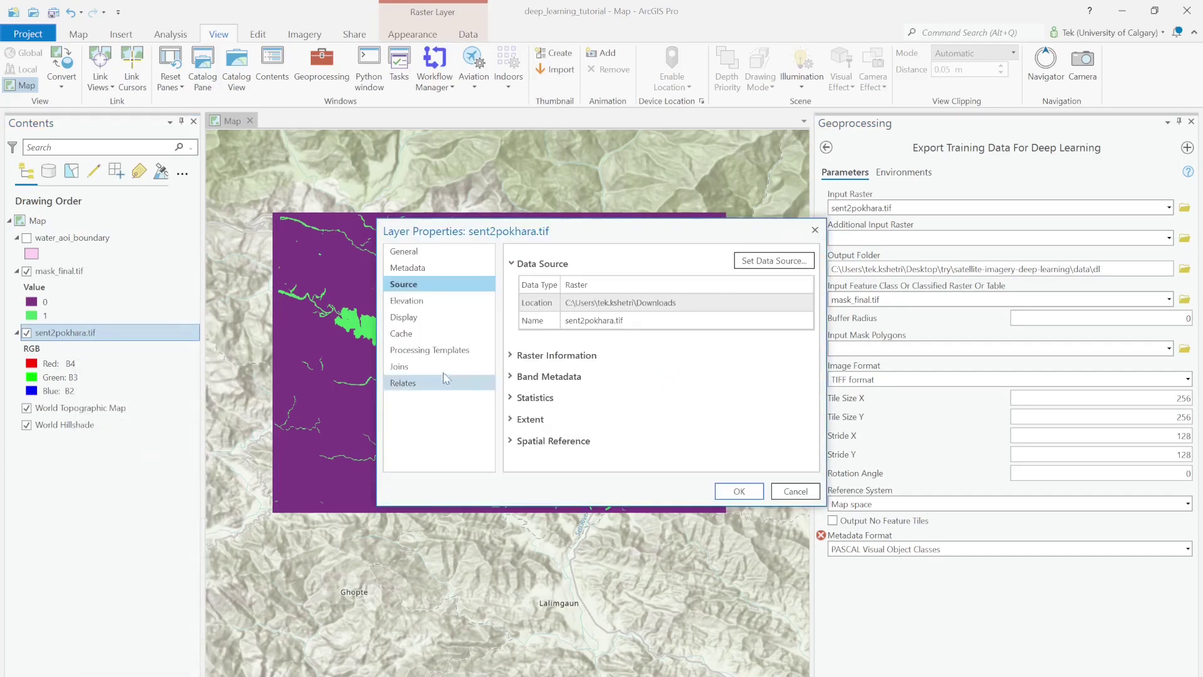
click(556, 356)
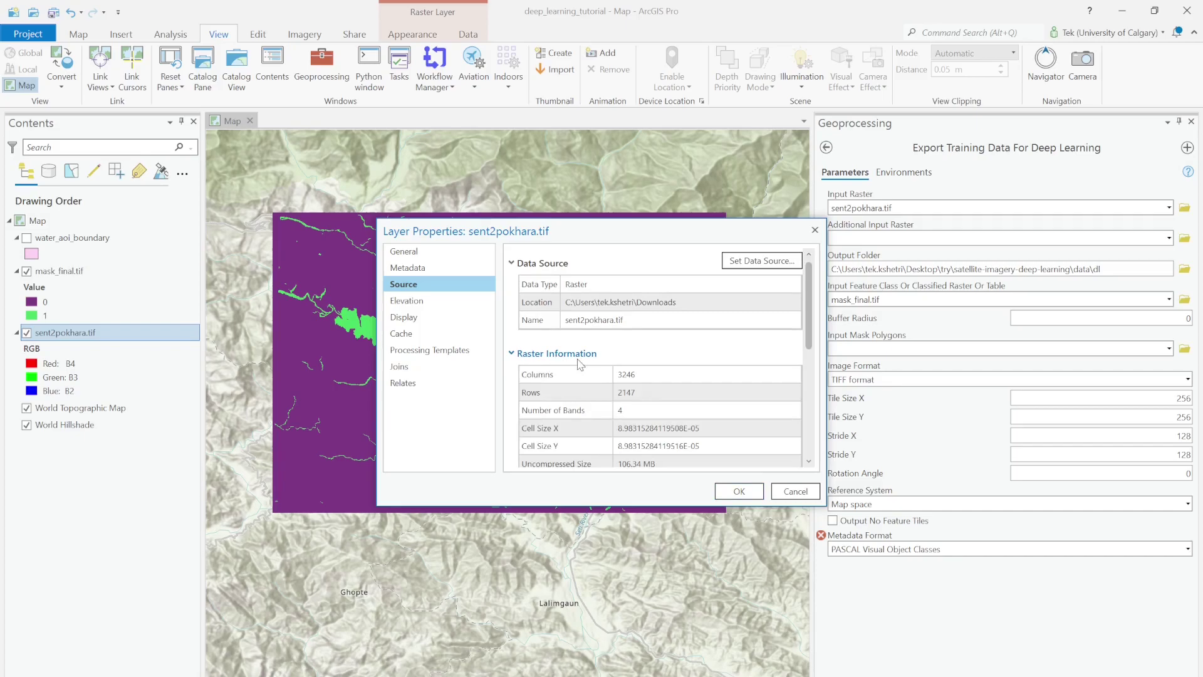
scroll(611, 388, down, 5)
scroll(611, 390, up, 2)
scroll(611, 388, up, 3)
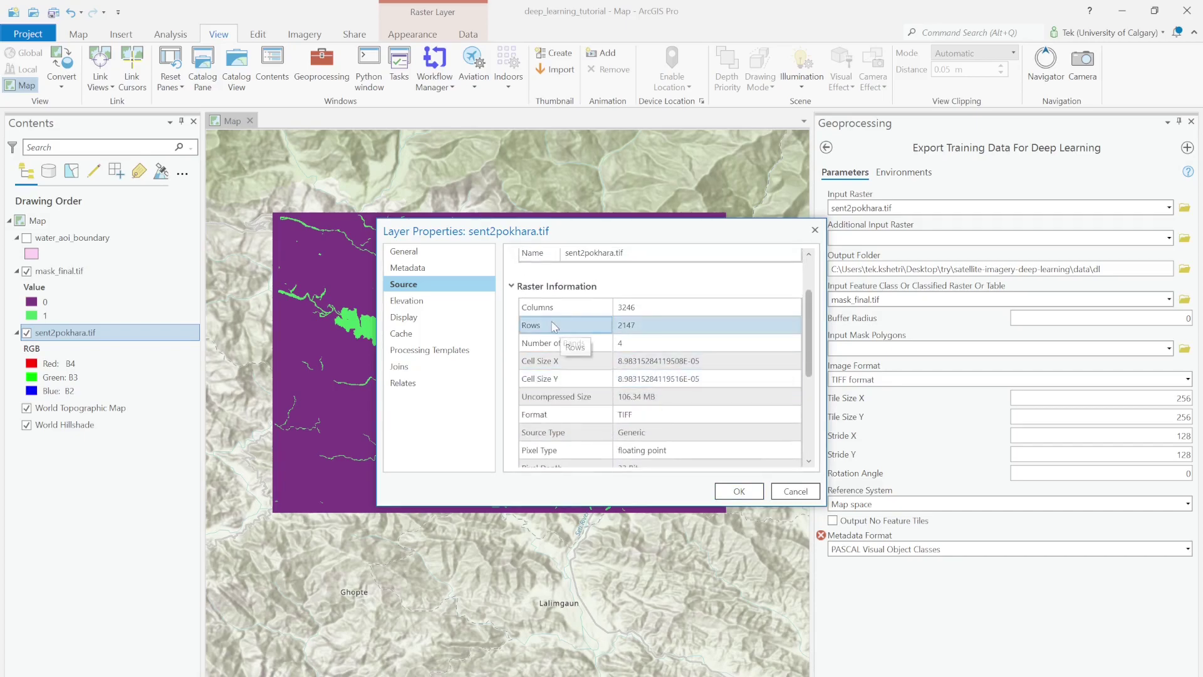
click(621, 308)
click(624, 327)
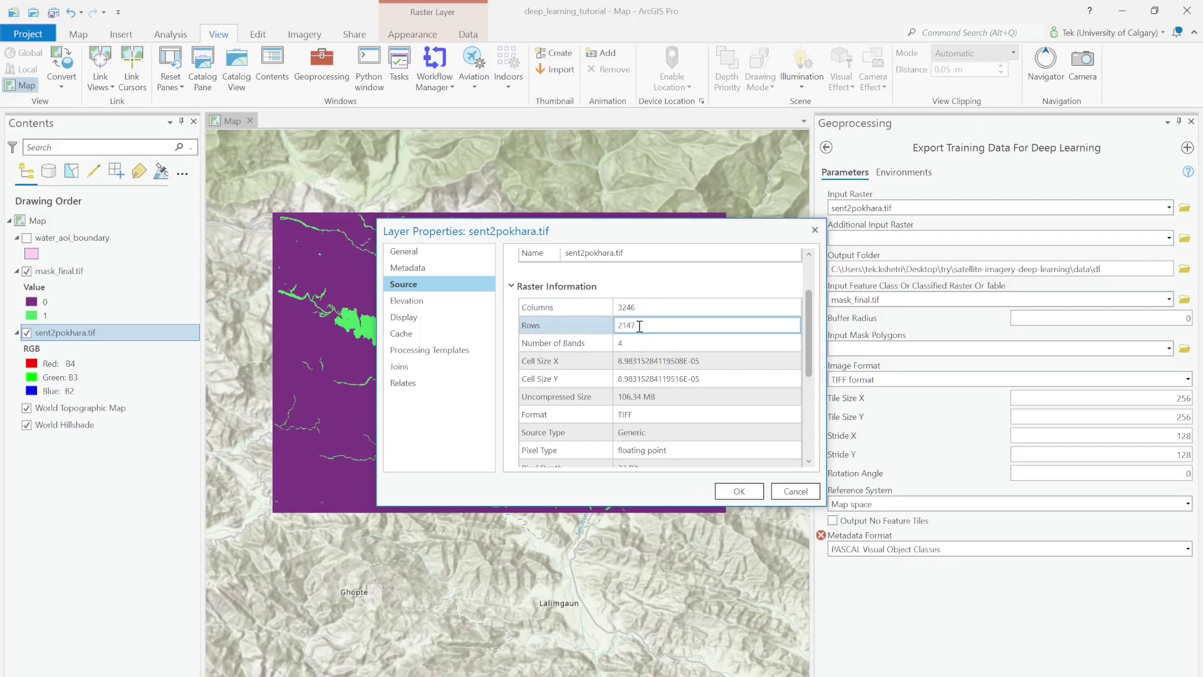
click(581, 366)
click(564, 378)
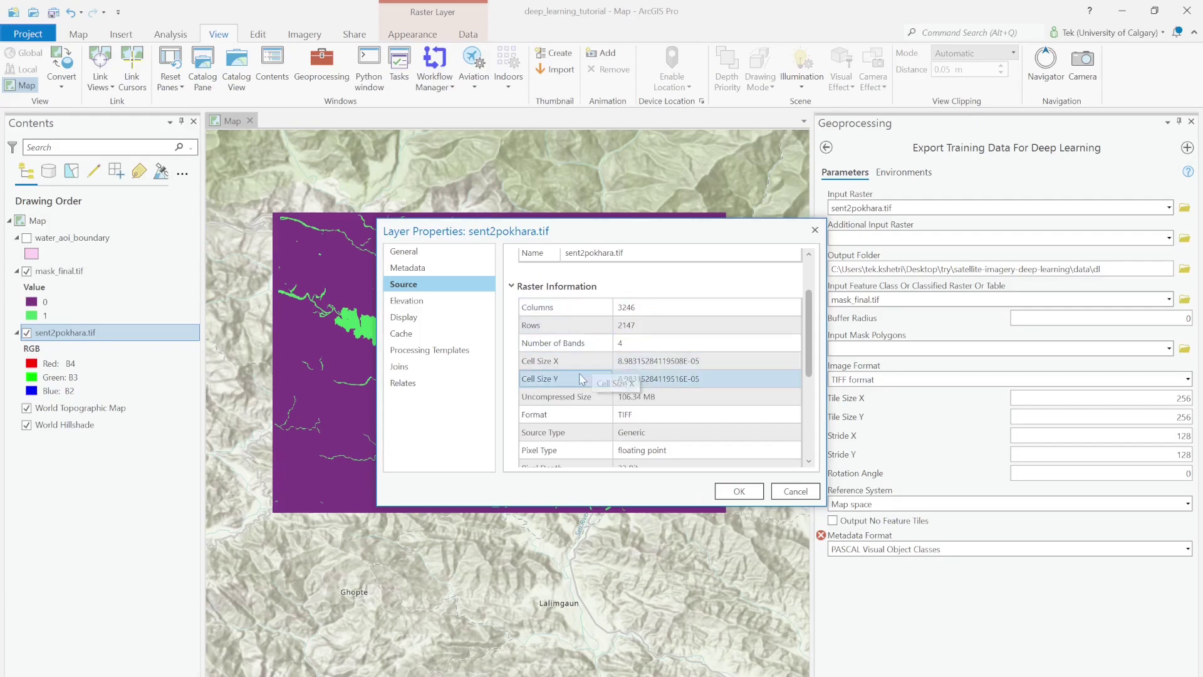
click(577, 363)
click(653, 361)
click(643, 378)
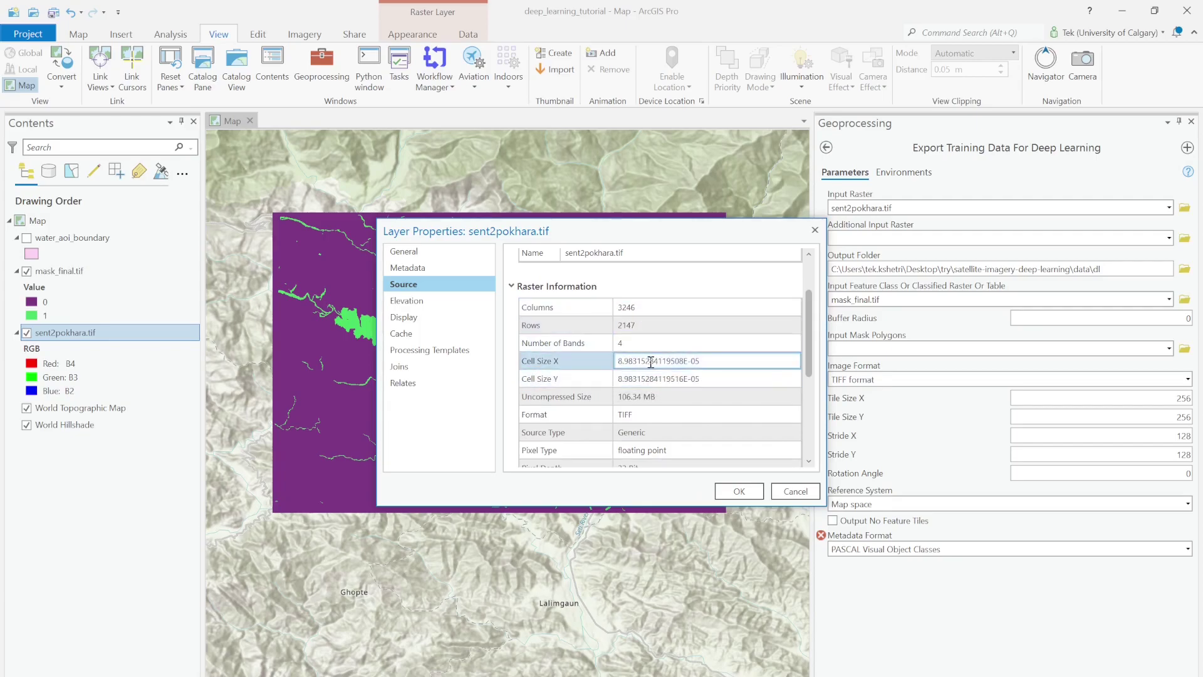
click(795, 492)
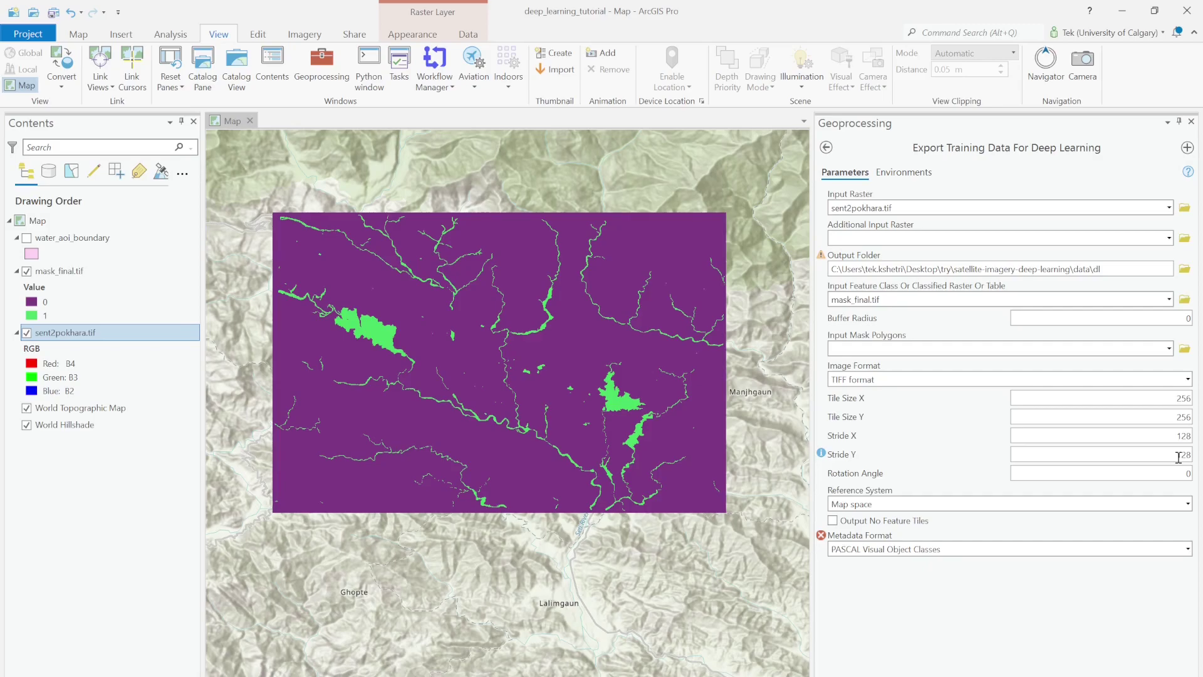
Keep Map space reference system, choose Classified Tiles metadata format, and run the export.
click(1057, 459)
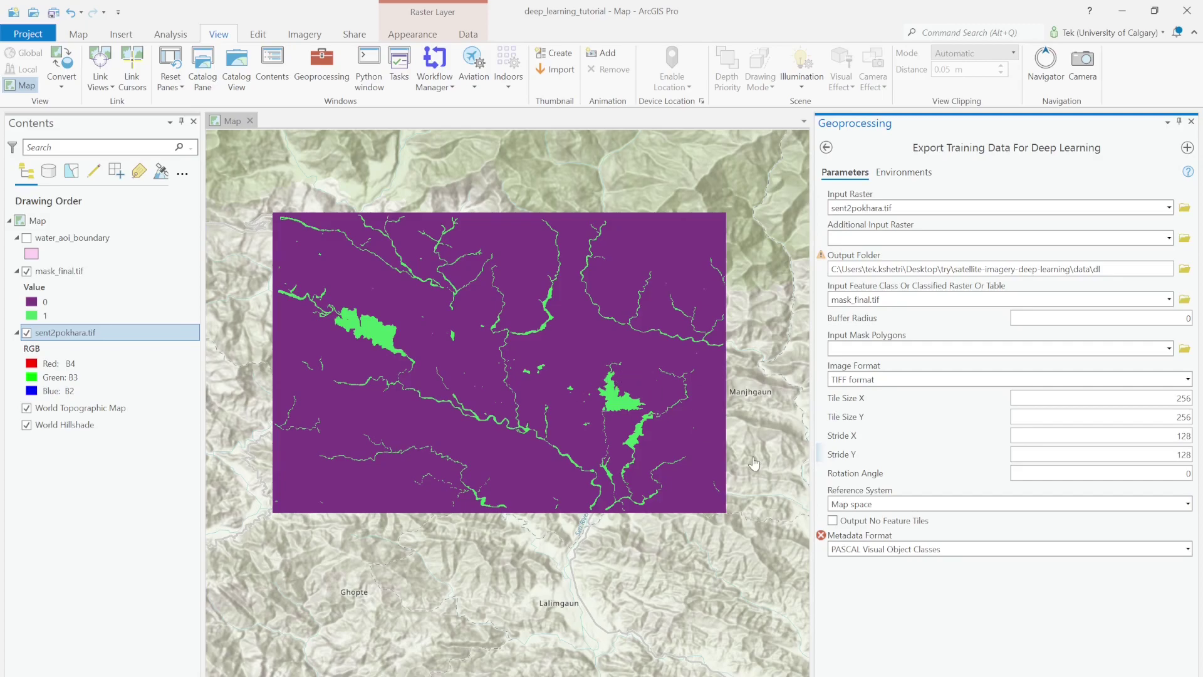
click(1188, 504)
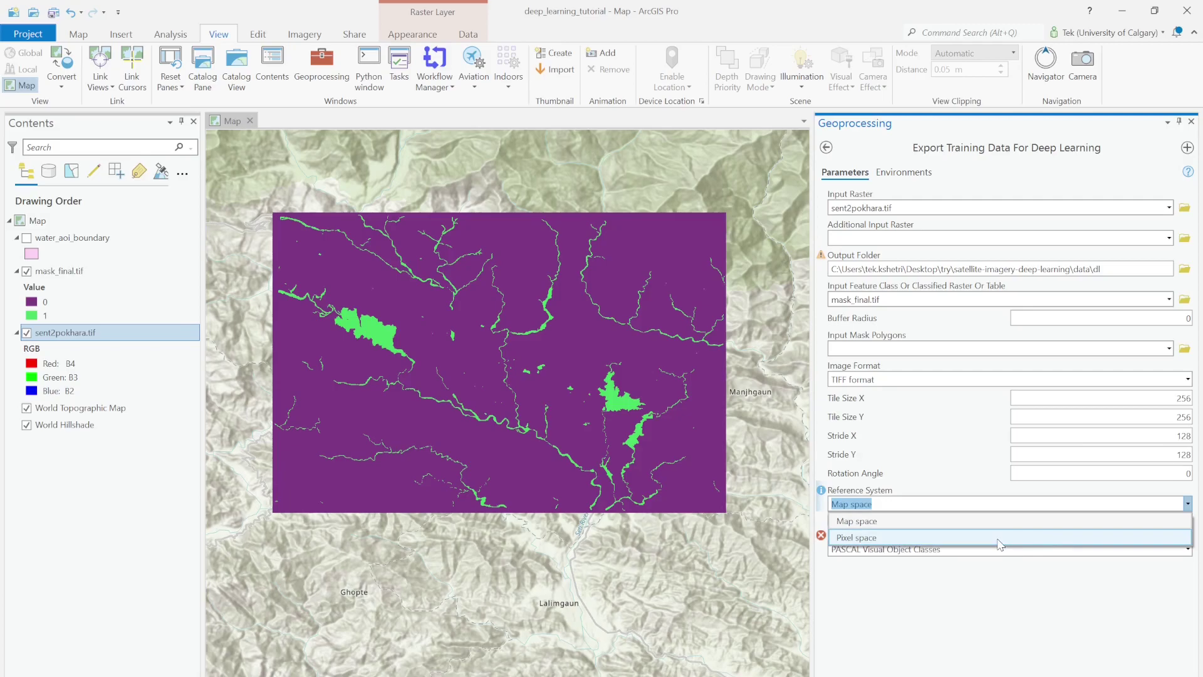
click(1025, 522)
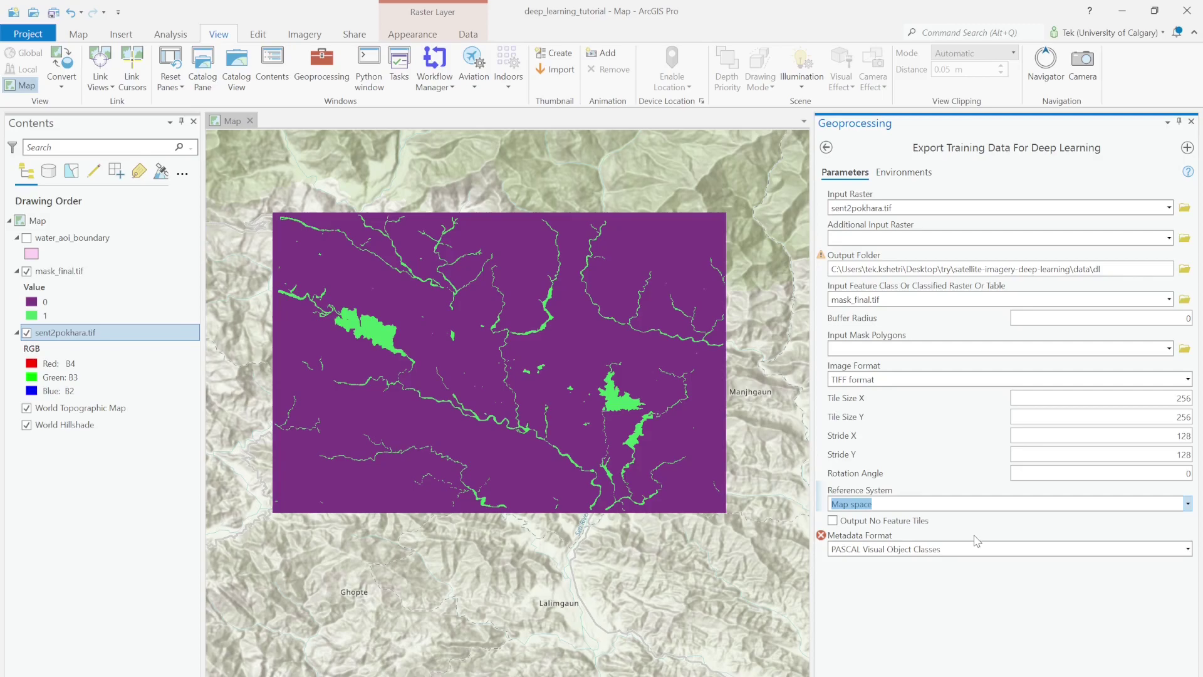
click(1187, 549)
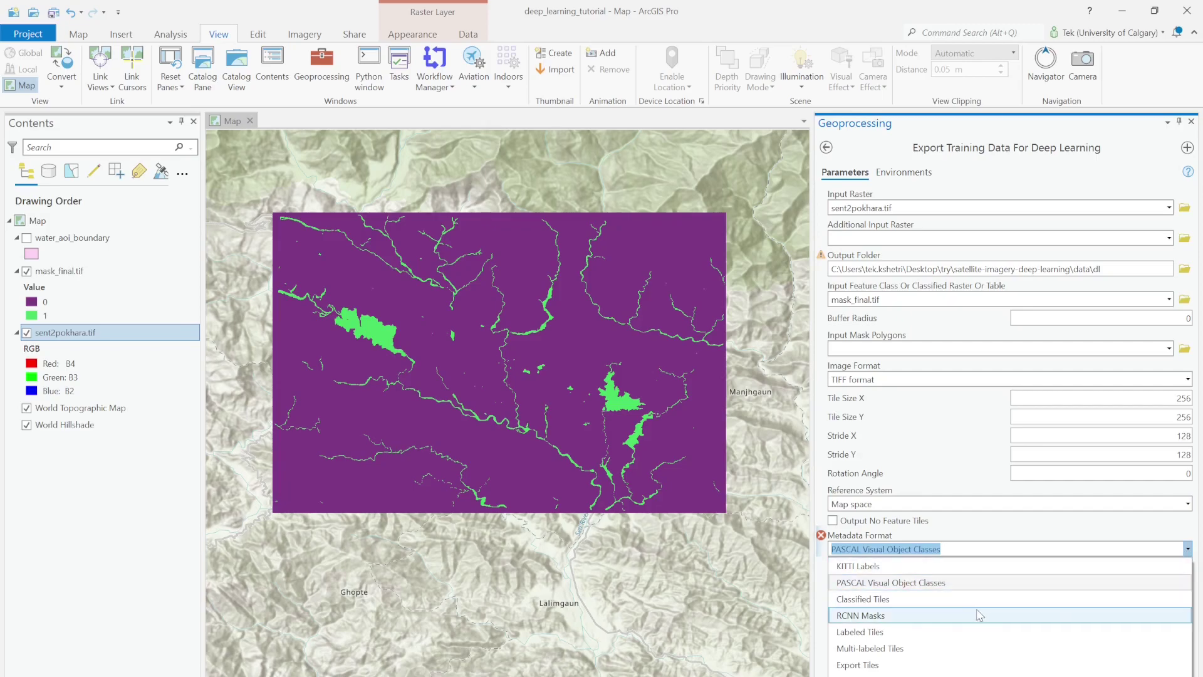
click(952, 602)
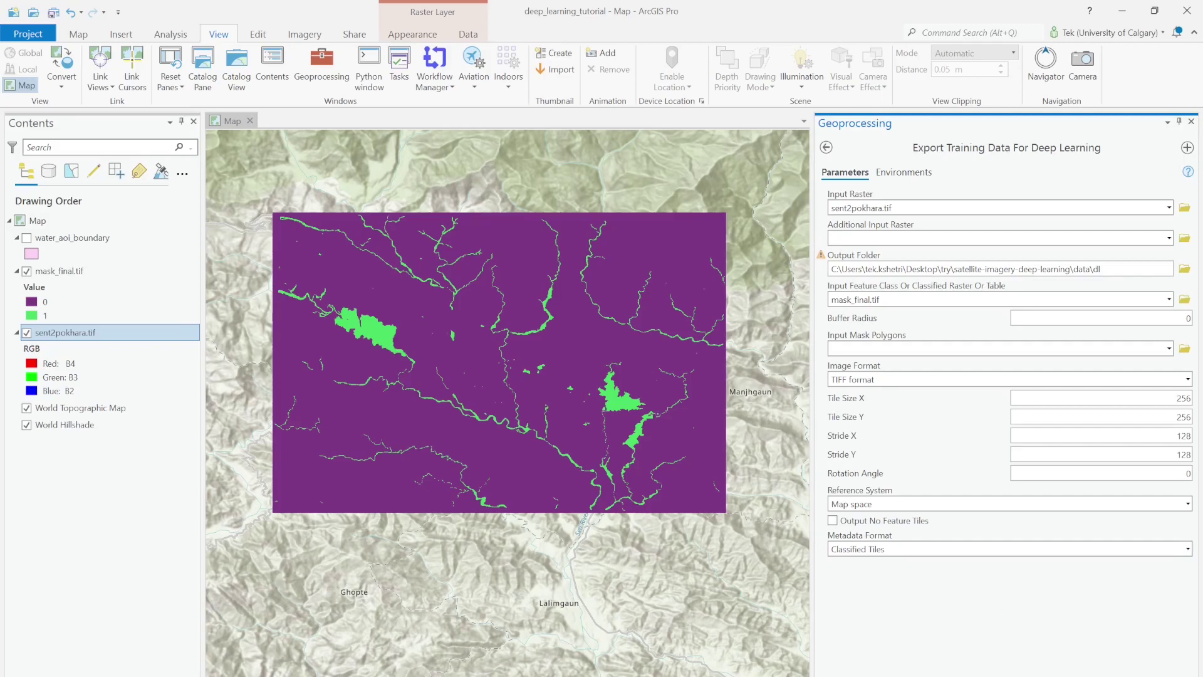
click(1160, 660)
In File Explorer, open the dl output folder and view map.txt.
key(alt+Tab)
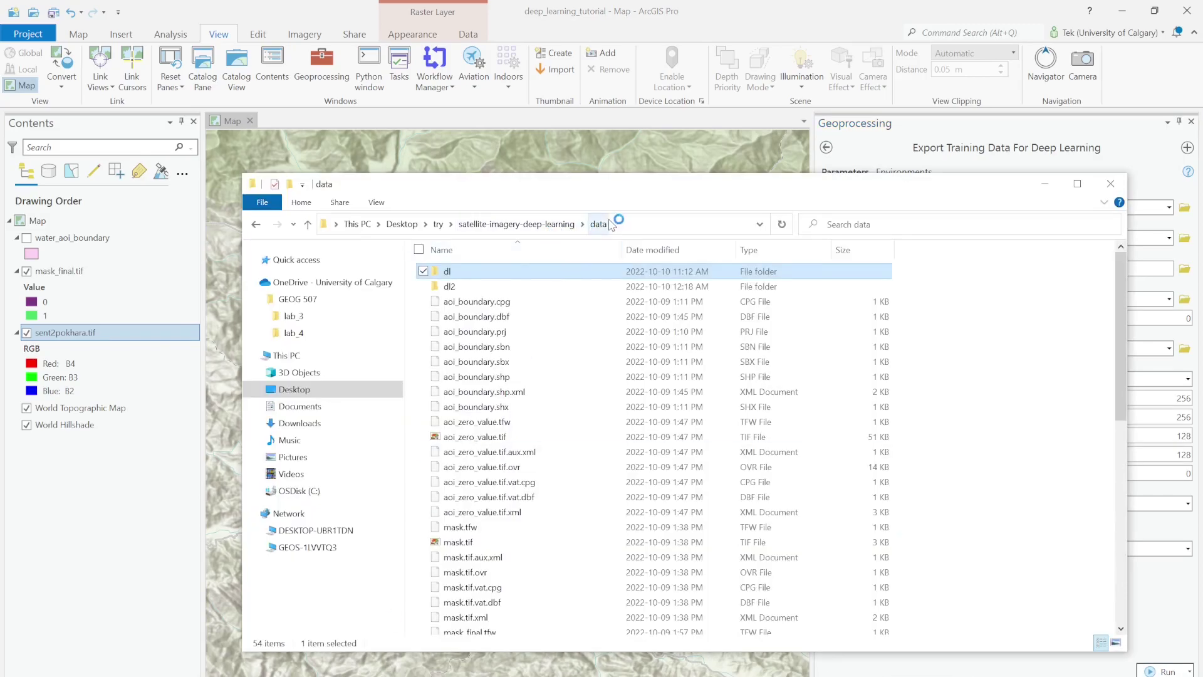
double_click(458, 276)
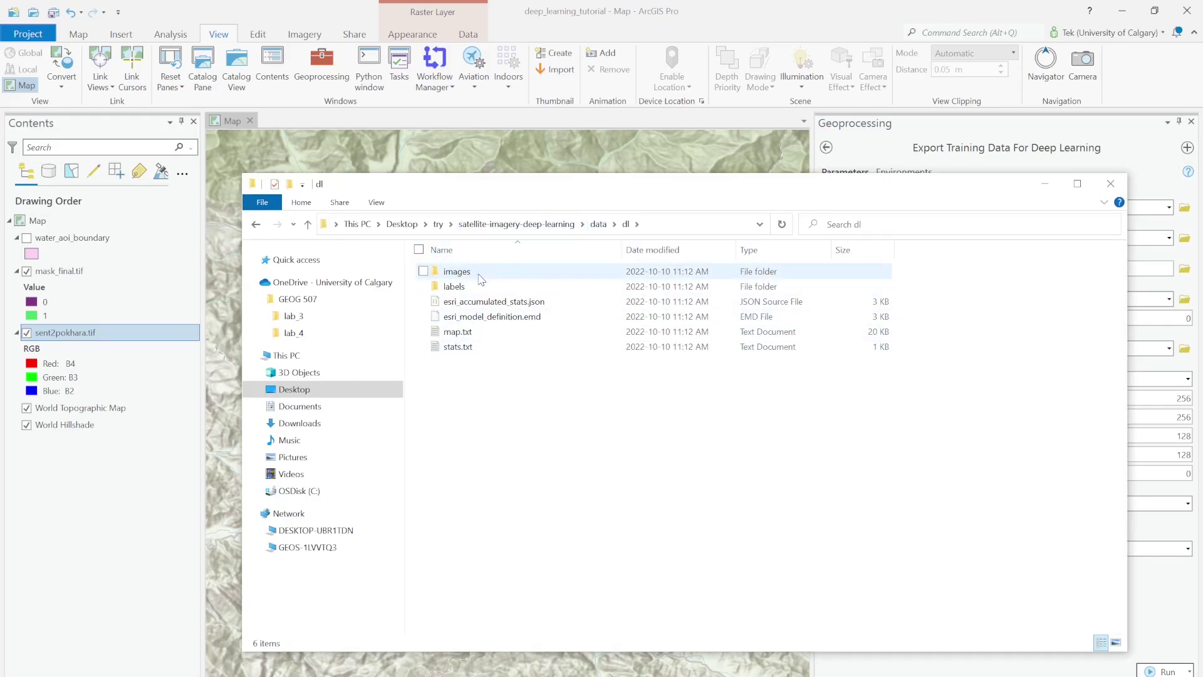
click(480, 339)
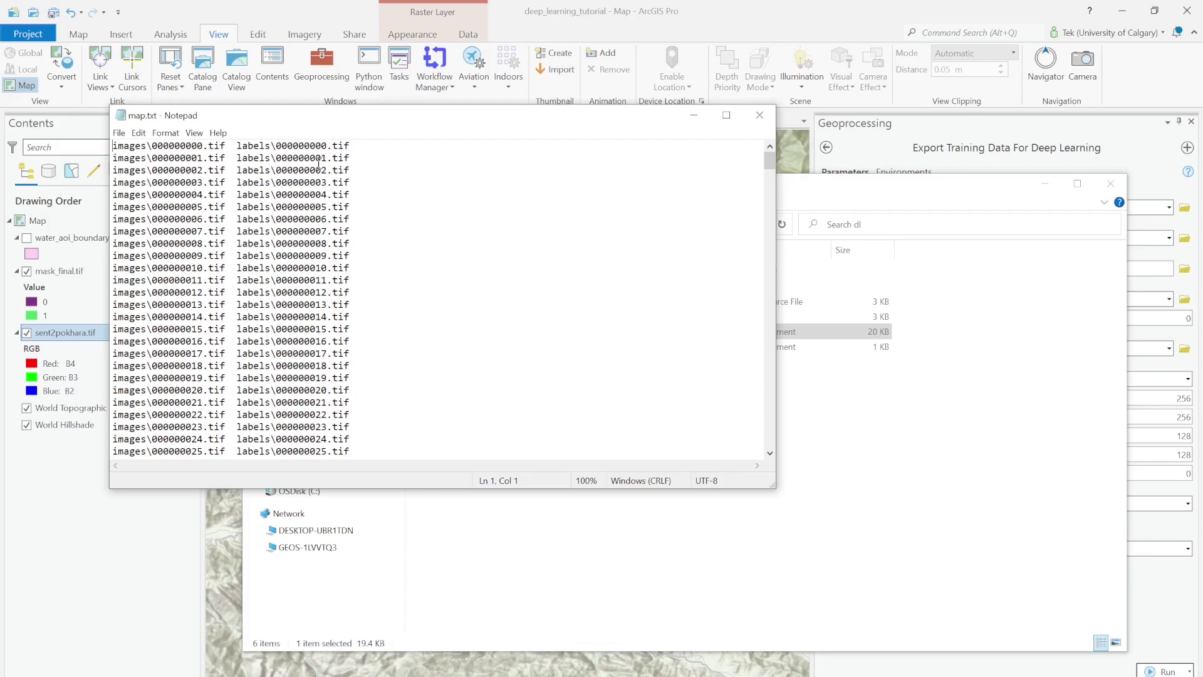
click(762, 122)
Open the images folder and add chip 000000000.tif to the ArcGIS Pro map.
double_click(455, 272)
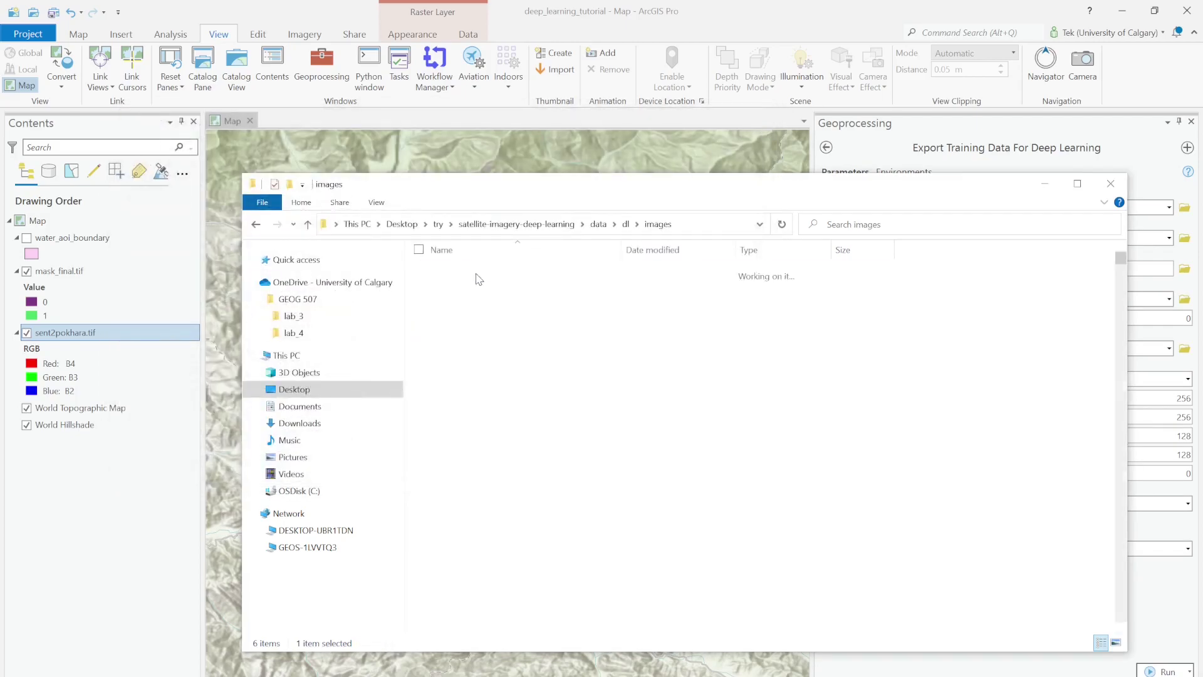
click(453, 287)
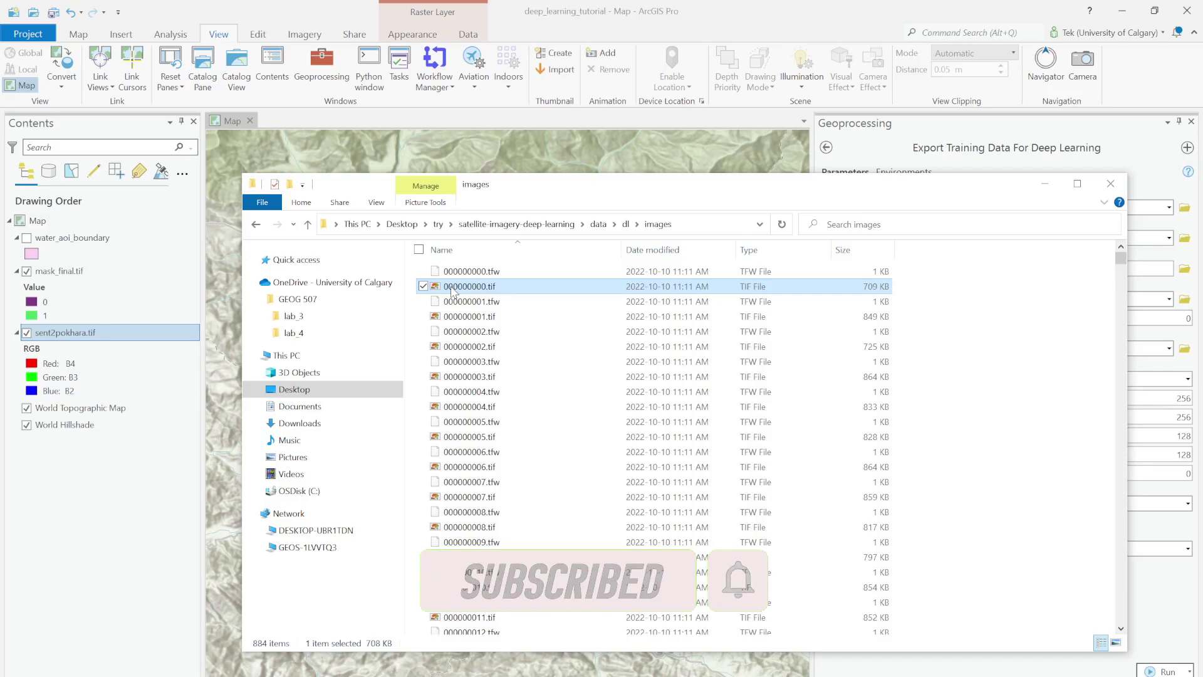
mouse_move(481, 289)
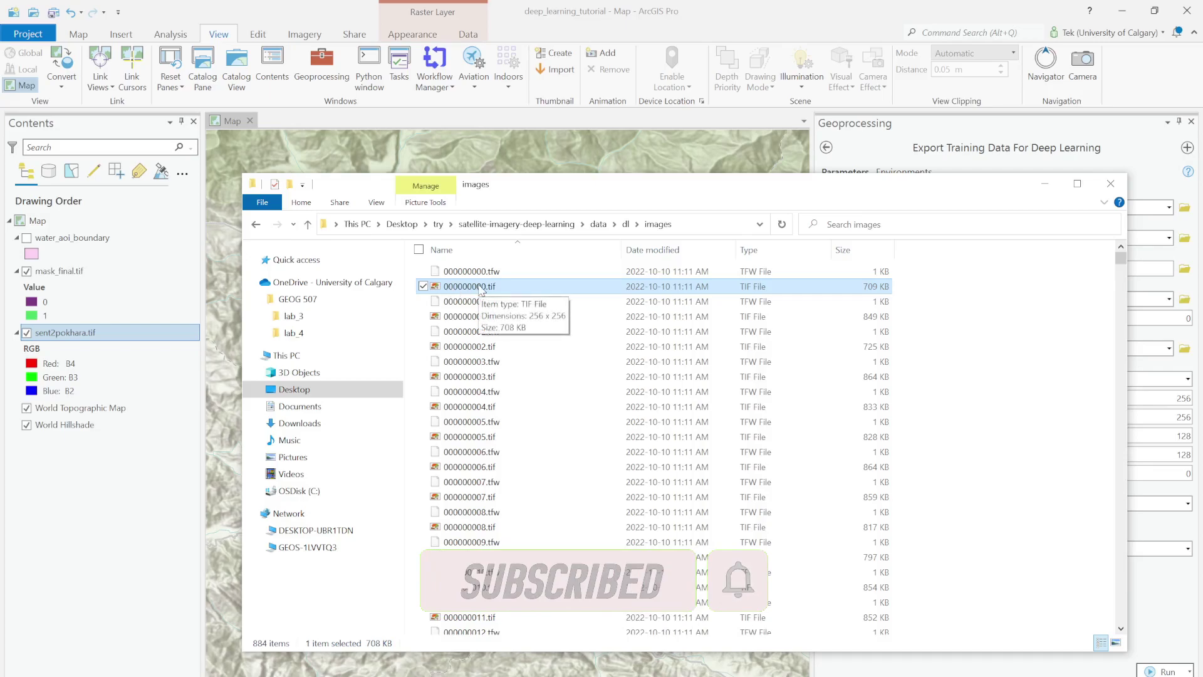
drag(482, 289, 80, 269)
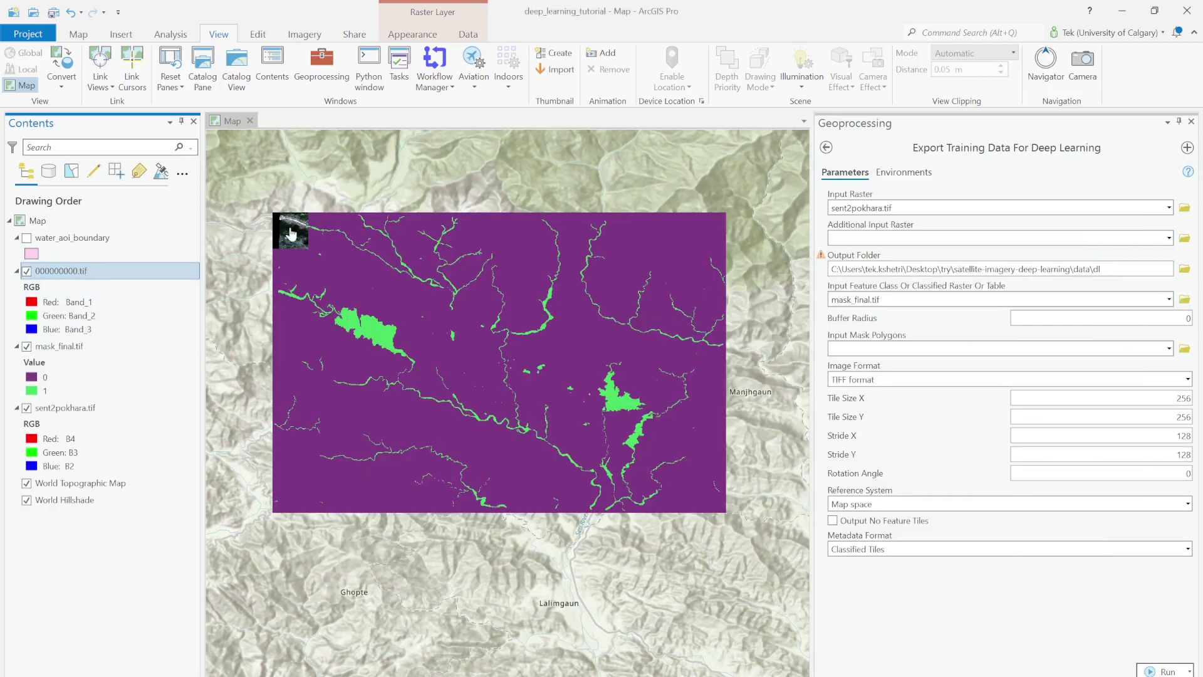
Center the chip, hide mask_final.tif, and toggle sent2pokhara.tif to compare it with the chip.
scroll(301, 233, up, 4)
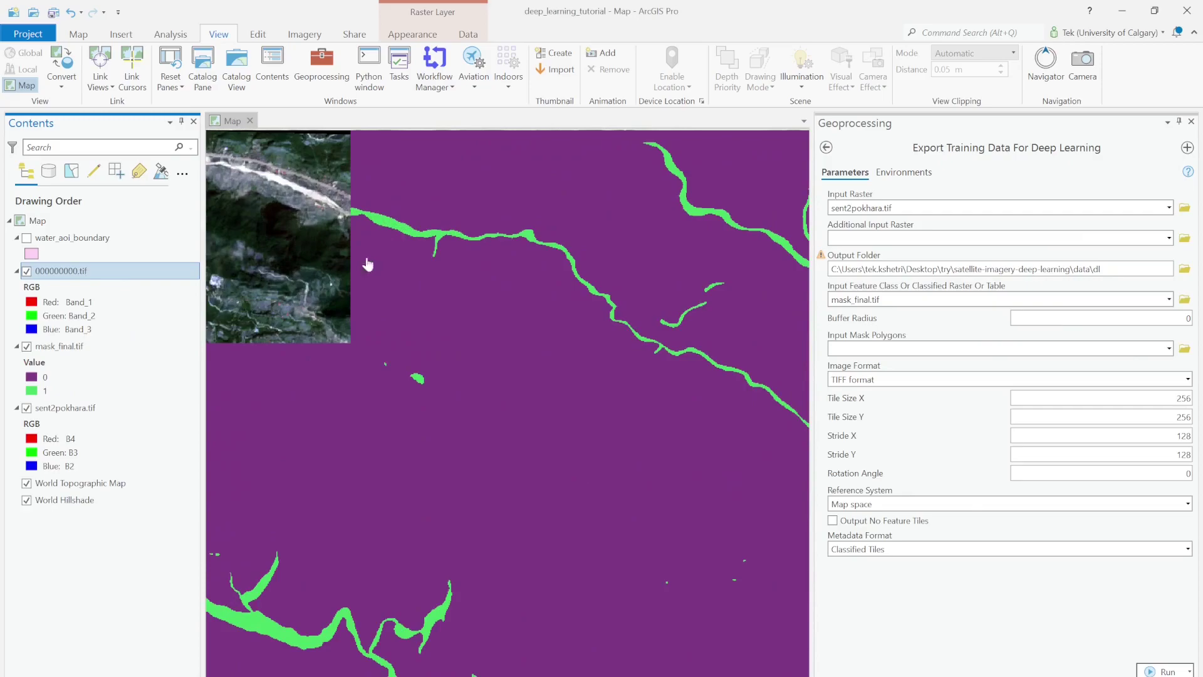
drag(455, 297, 694, 403)
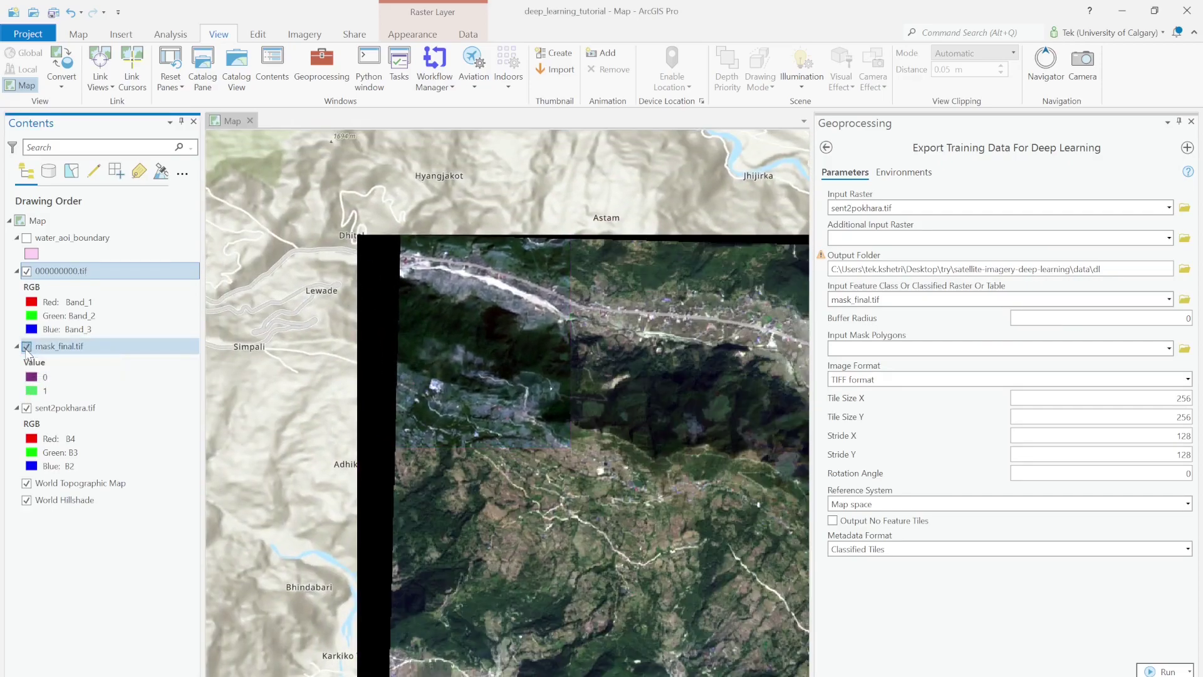
click(26, 346)
click(27, 408)
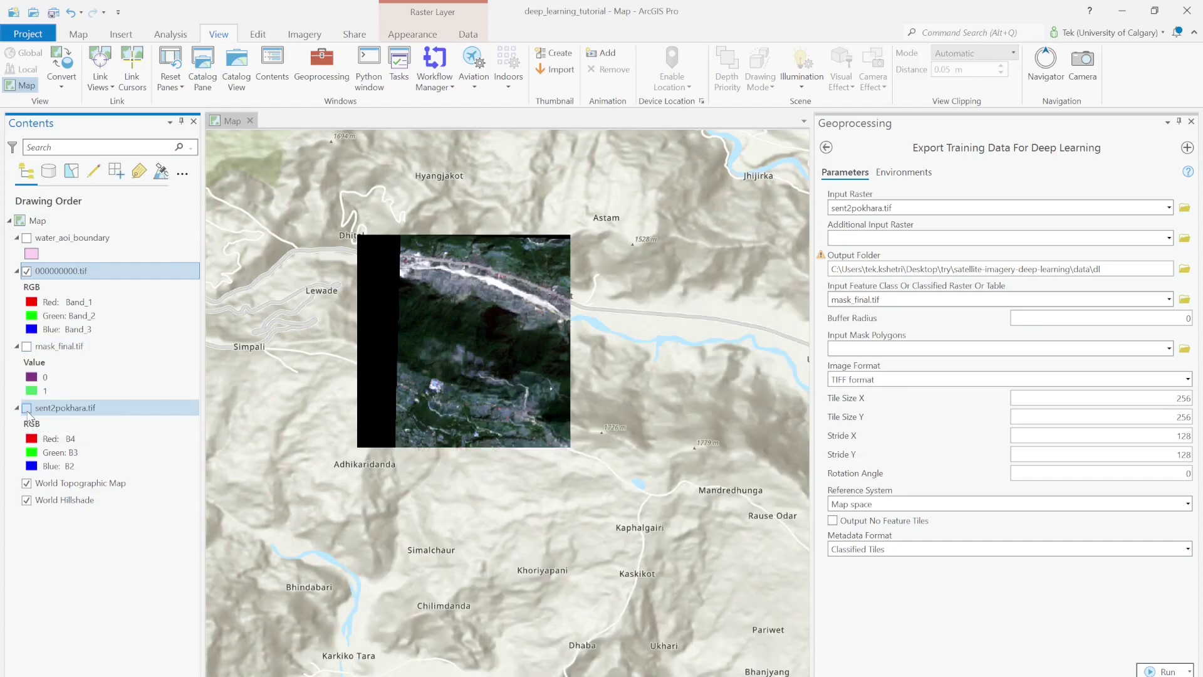
click(27, 408)
click(26, 408)
click(27, 408)
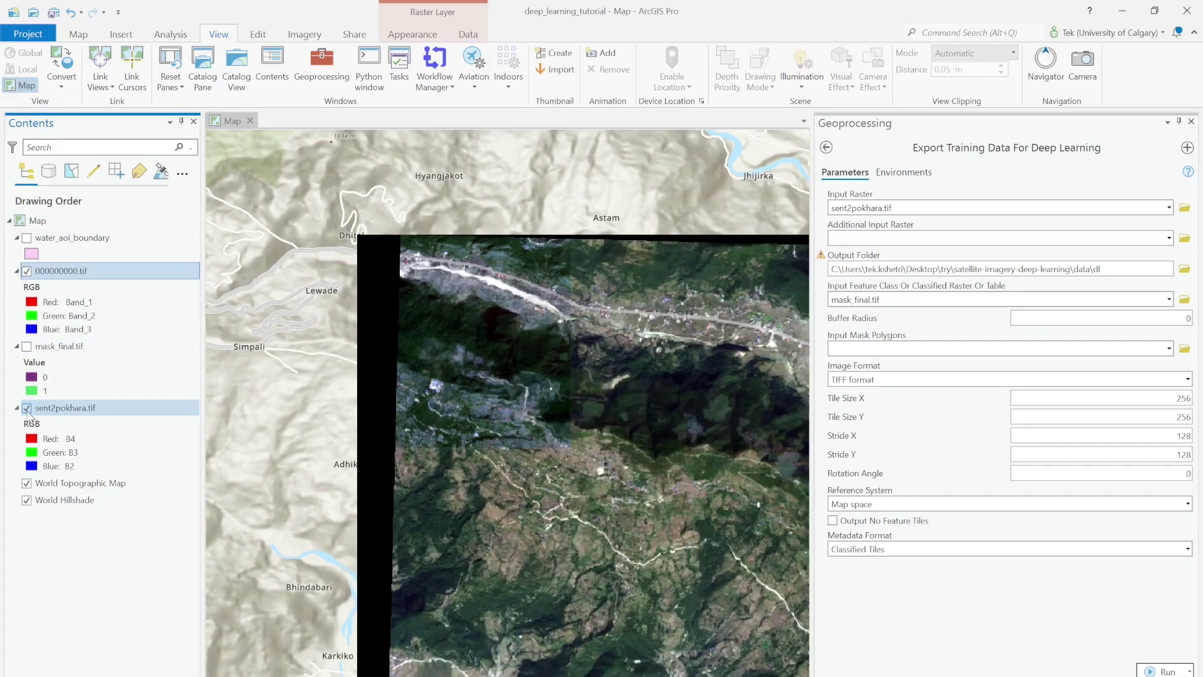
click(27, 408)
click(27, 408)
key(alt+Tab)
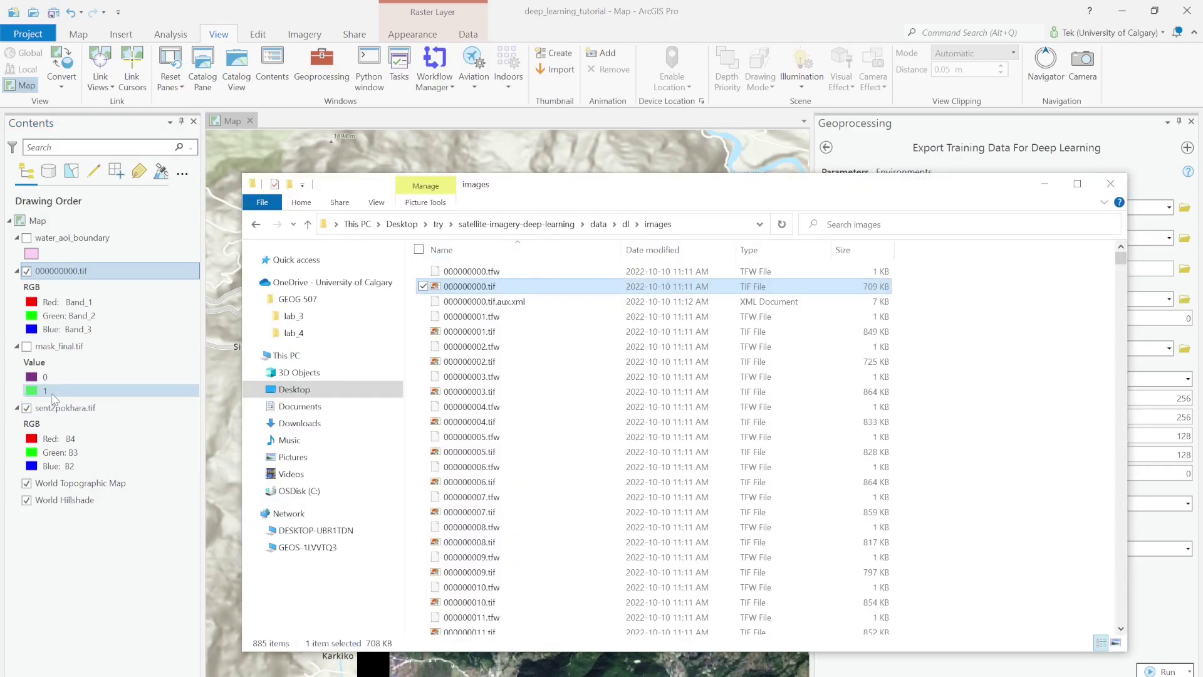
Open dl\labels, preview label tile 000000000.tif, and add it to the ArcGIS Pro map.
click(625, 224)
double_click(454, 286)
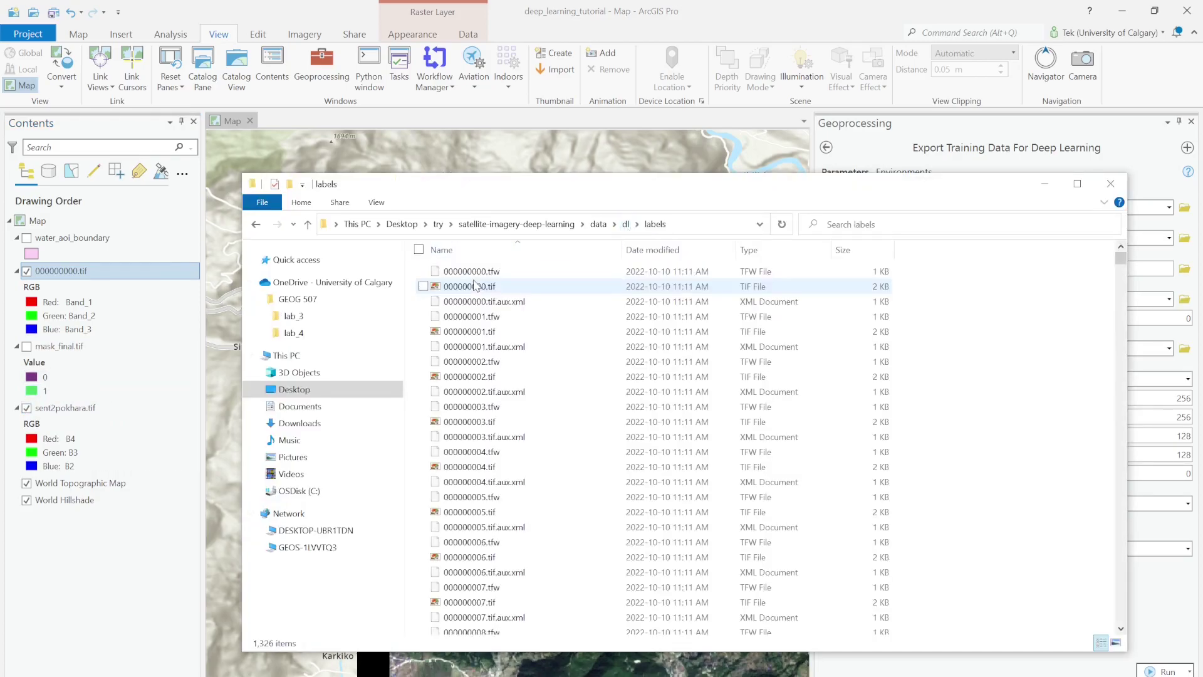
double_click(473, 286)
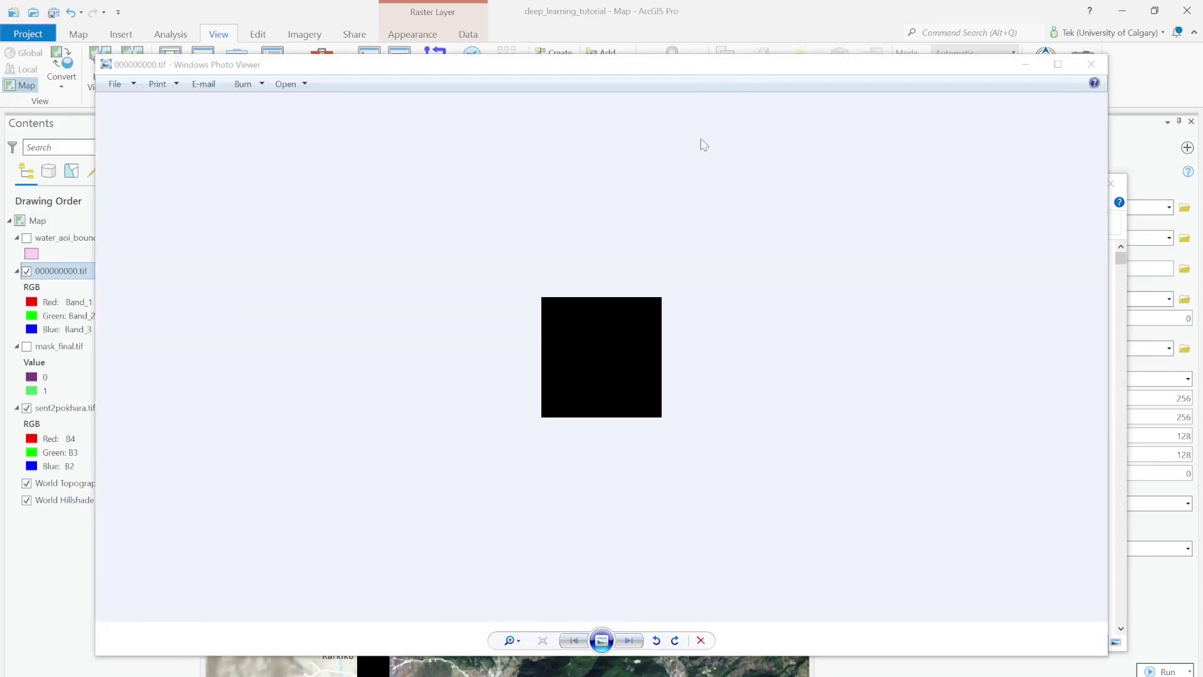
click(1091, 64)
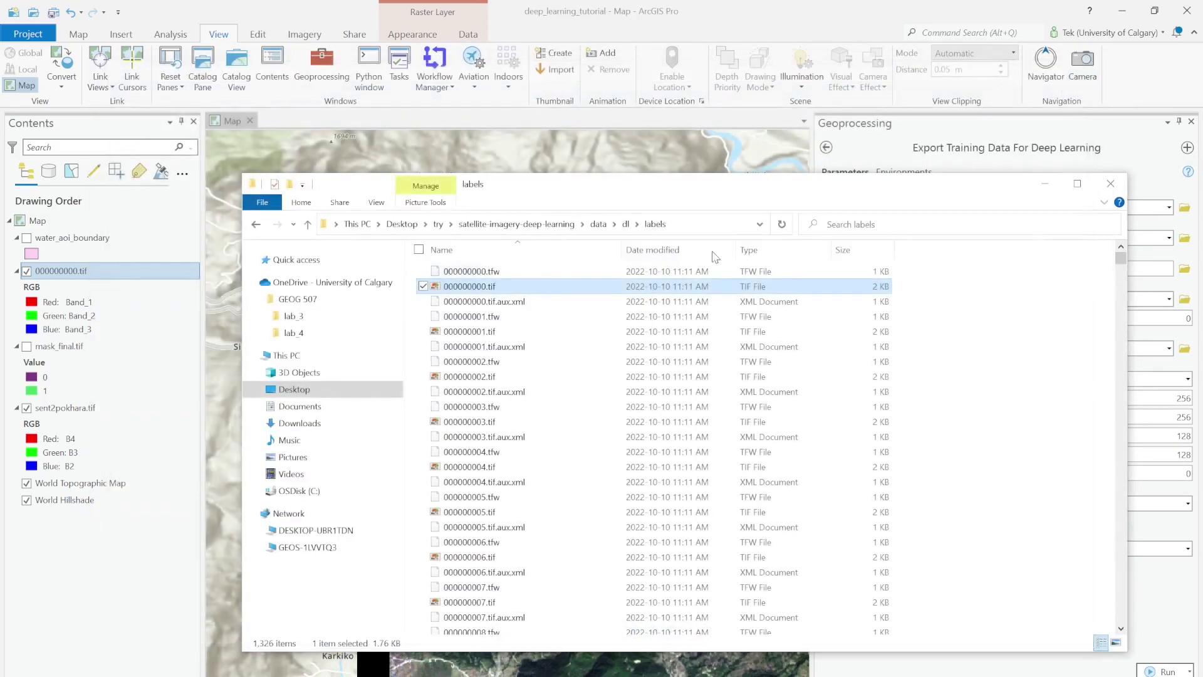
drag(521, 295, 161, 262)
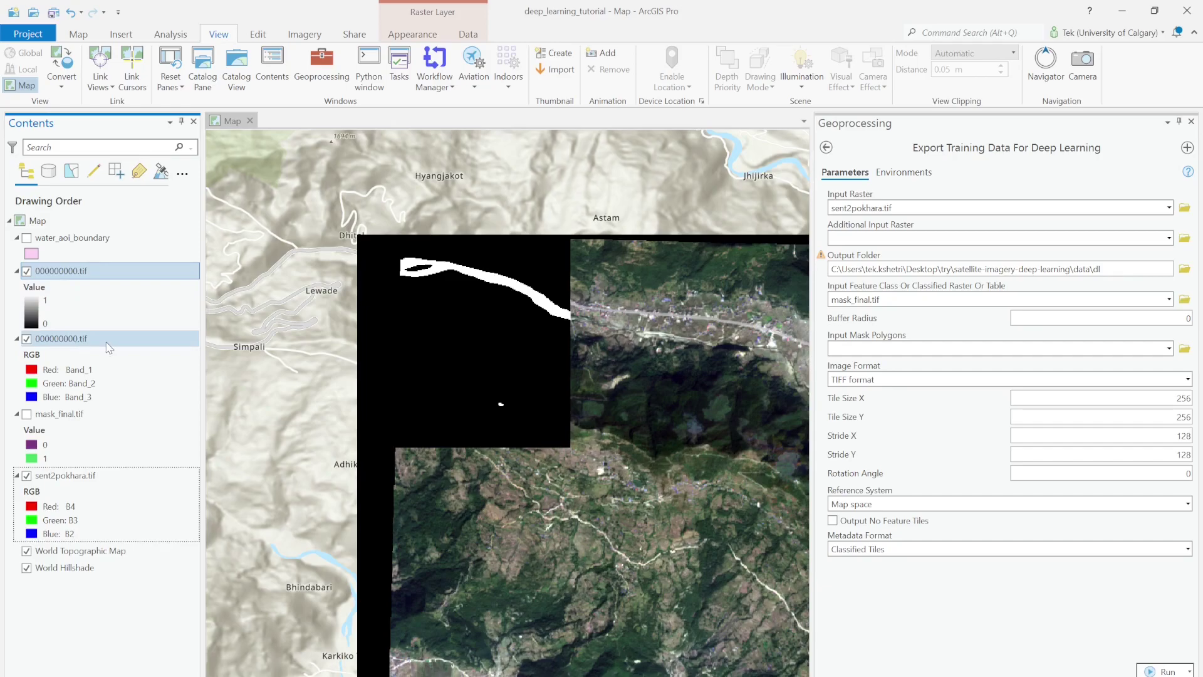
Switch back to the File Explorer window showing the dl\labels folder.
key(alt+Tab)
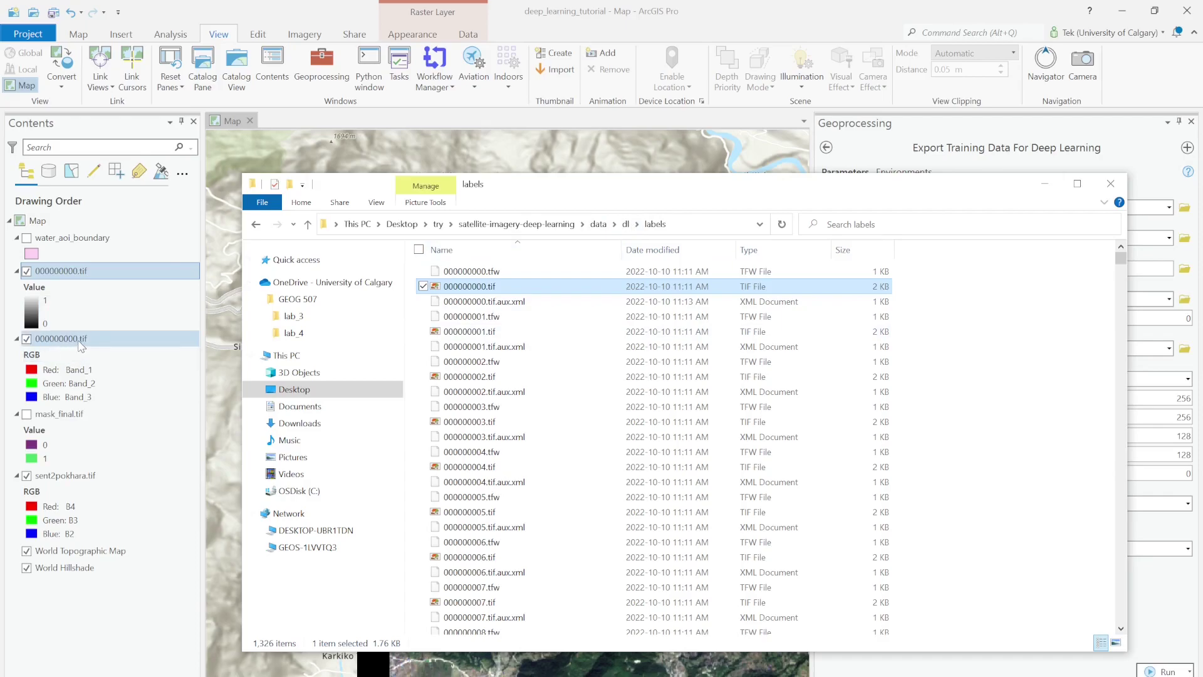
Back in the ArcGIS Pro map, briefly toggle the mask_final layer on and off.
click(66, 661)
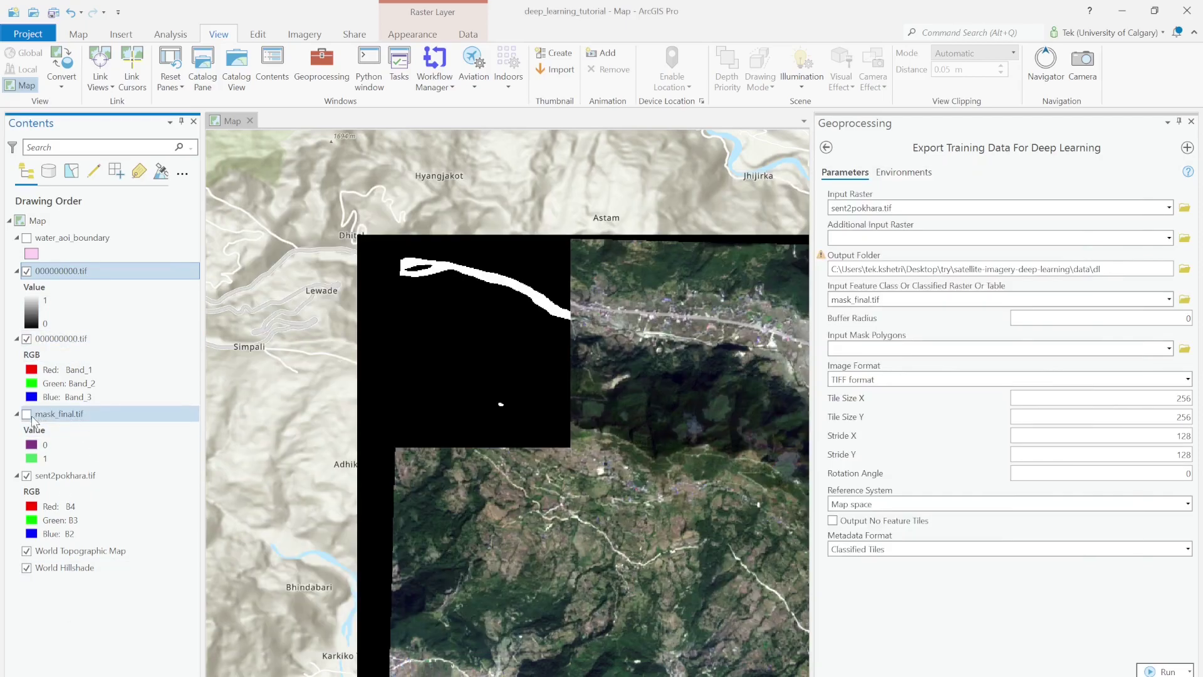
click(27, 414)
click(27, 414)
Drag label tile 000000050.tif from the labels folder into Contents above 000000000.tif.
key(alt+Tab)
scroll(510, 414, up, 1)
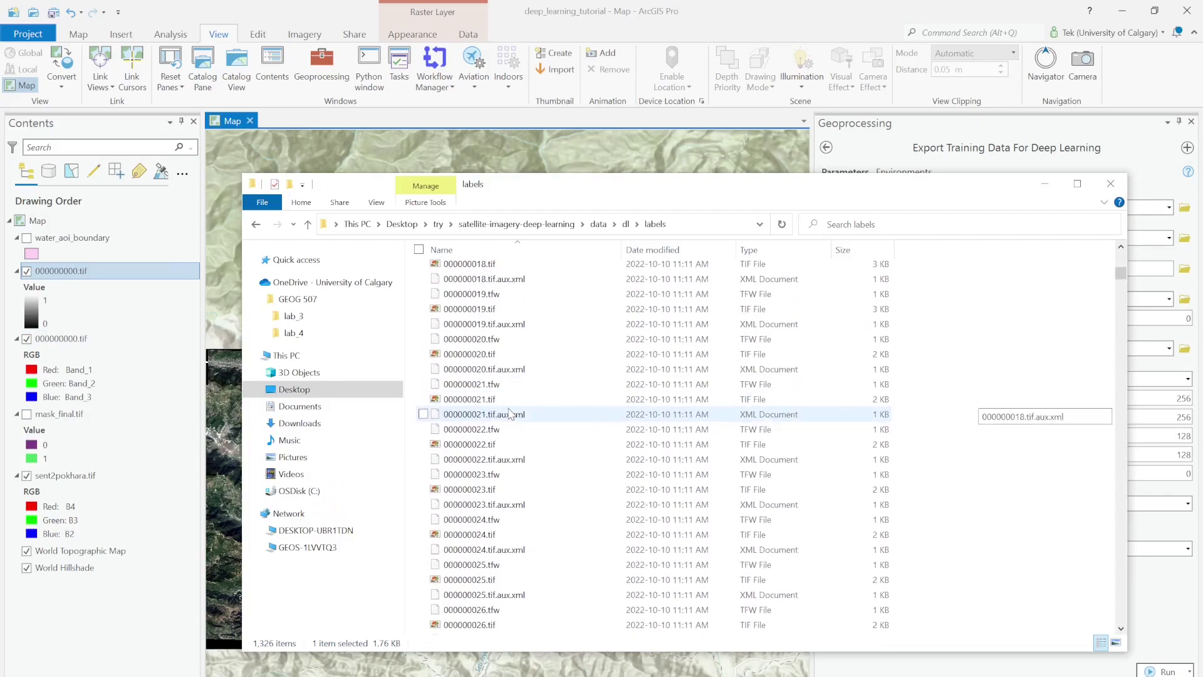
scroll(510, 414, down, 20)
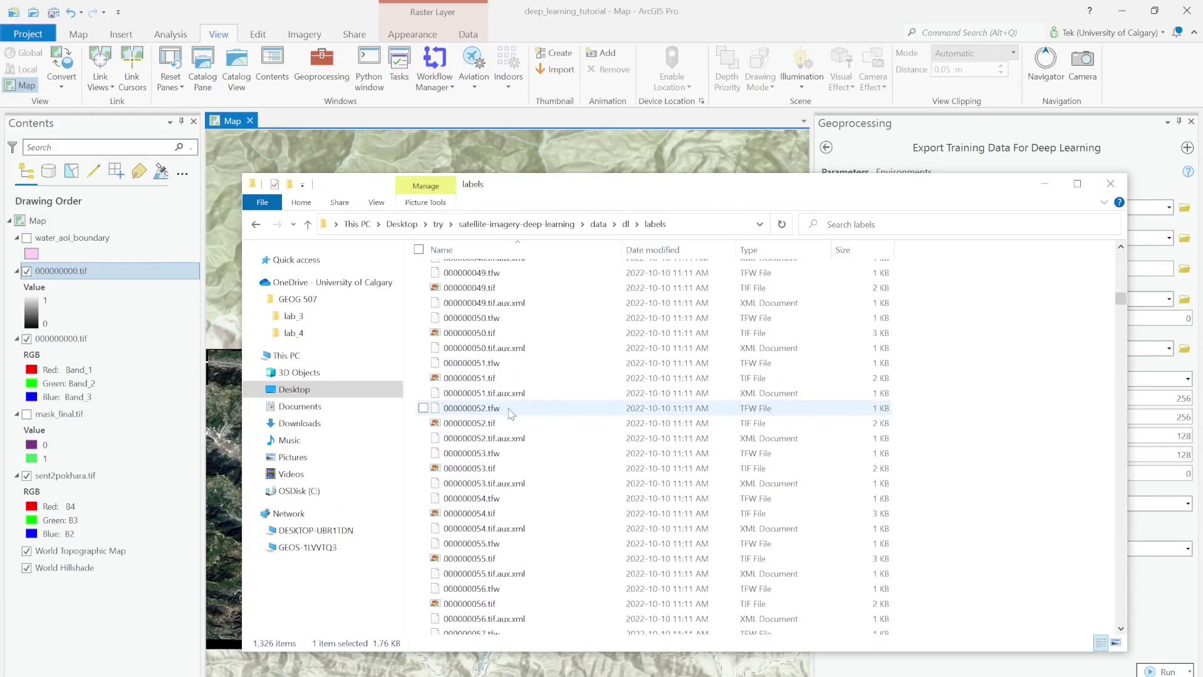
click(468, 335)
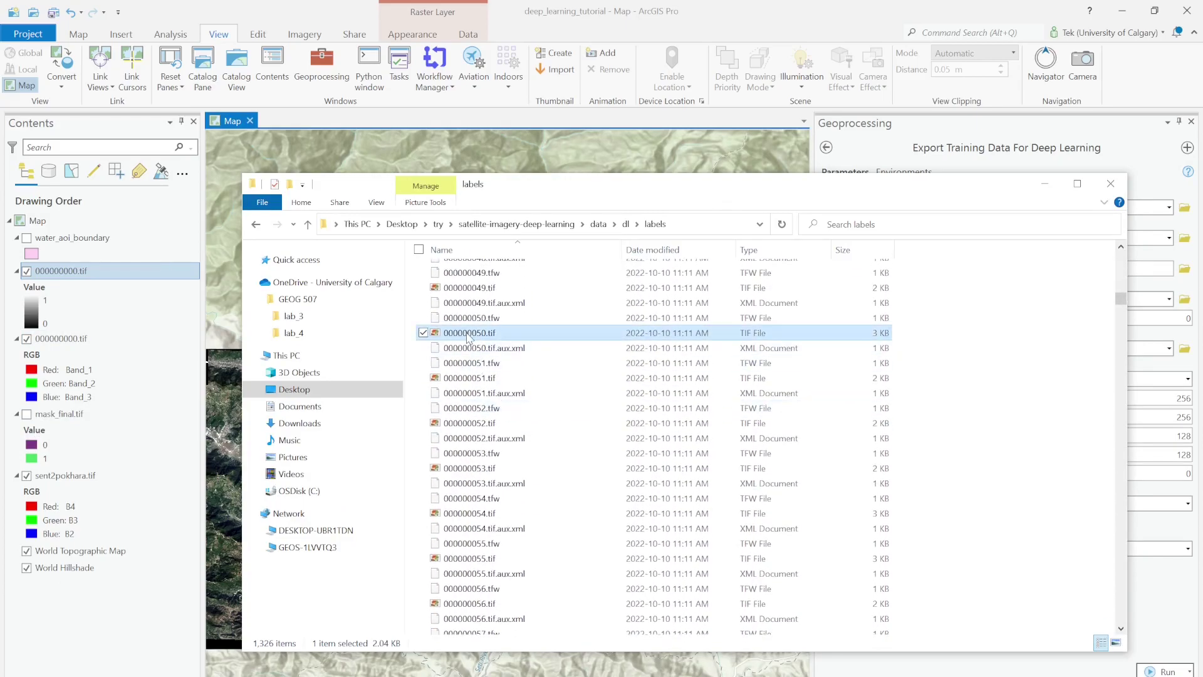
drag(467, 338, 81, 262)
drag(492, 338, 125, 271)
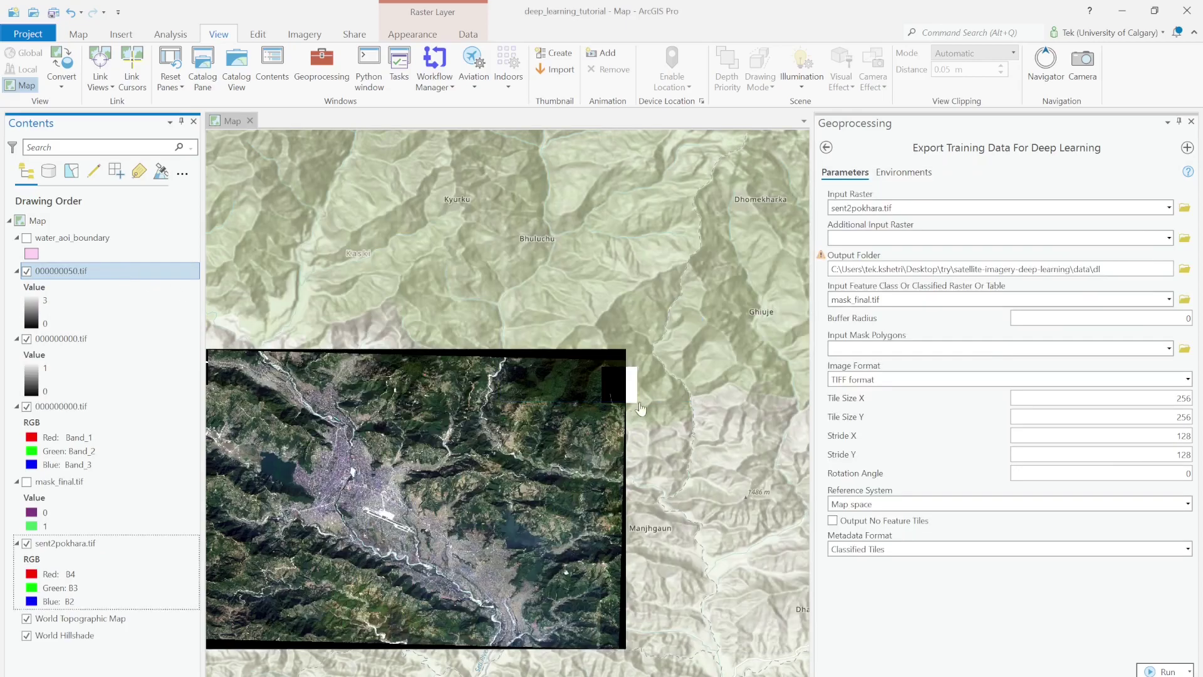
Hide 000000000.tif and sent2pokhara.tif, then read the label tile's pixel value at a point.
click(26, 339)
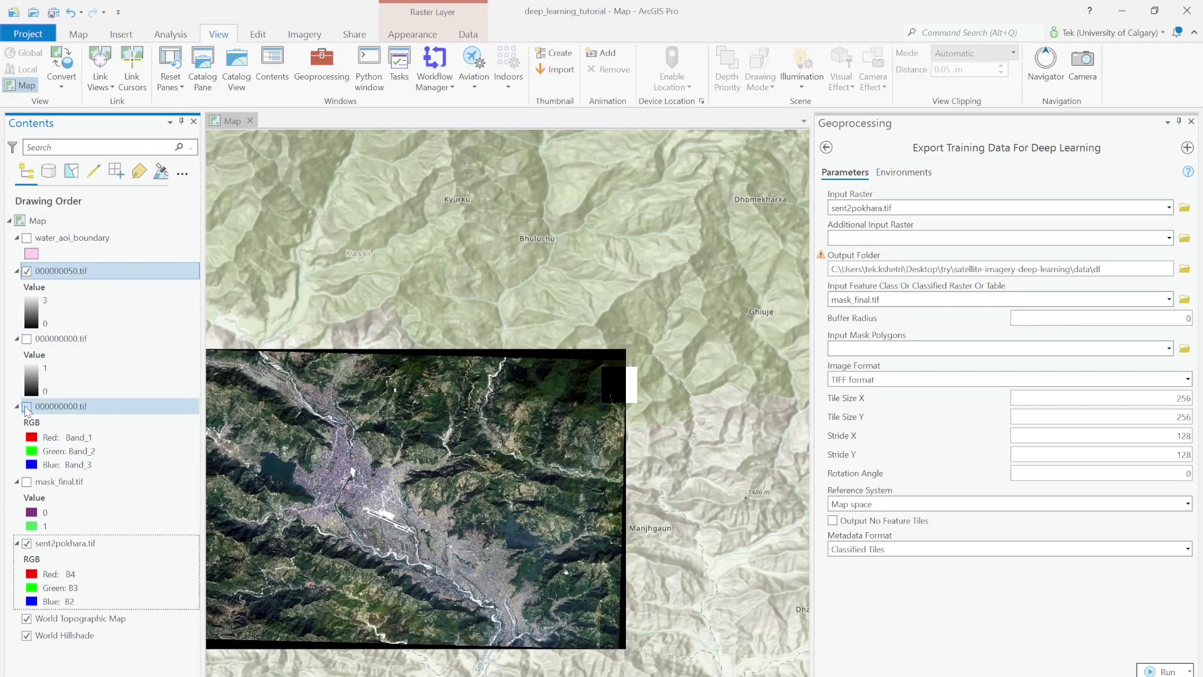
click(27, 543)
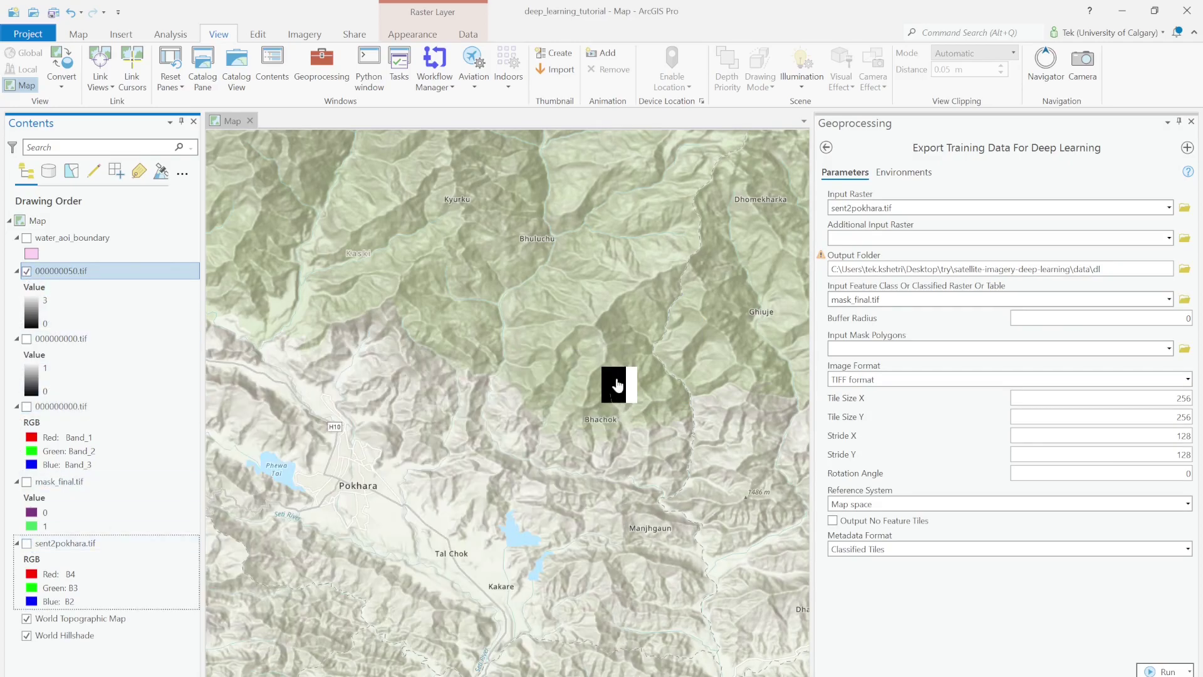
scroll(618, 385, up, 3)
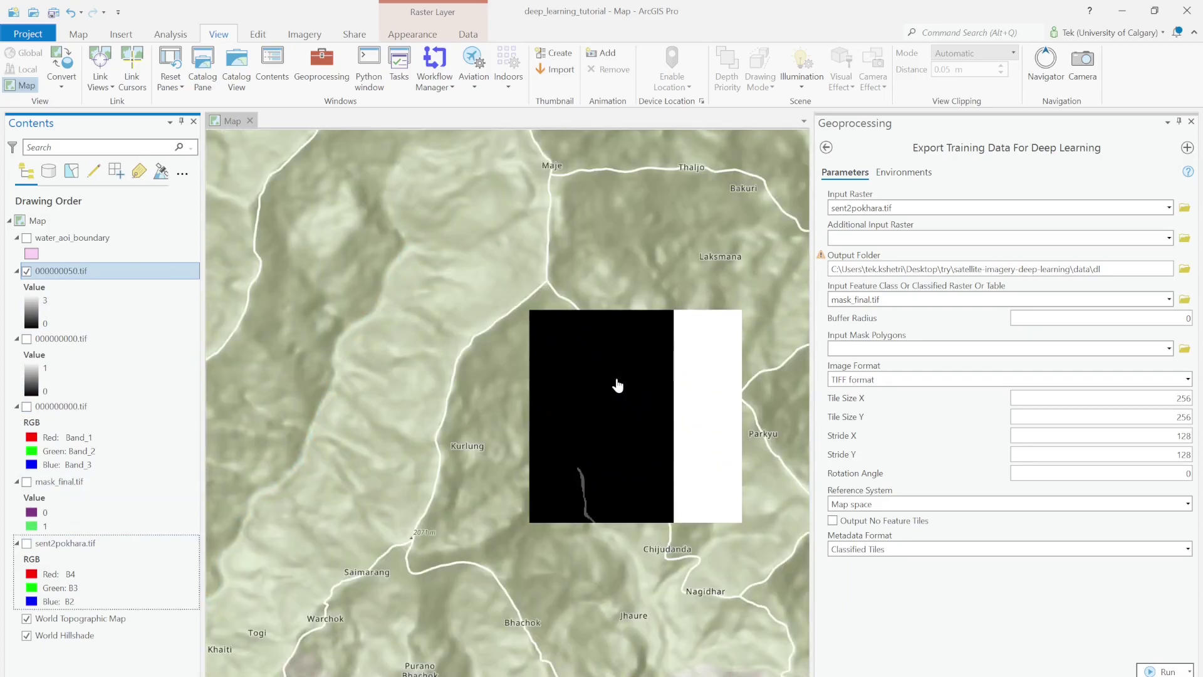
click(718, 411)
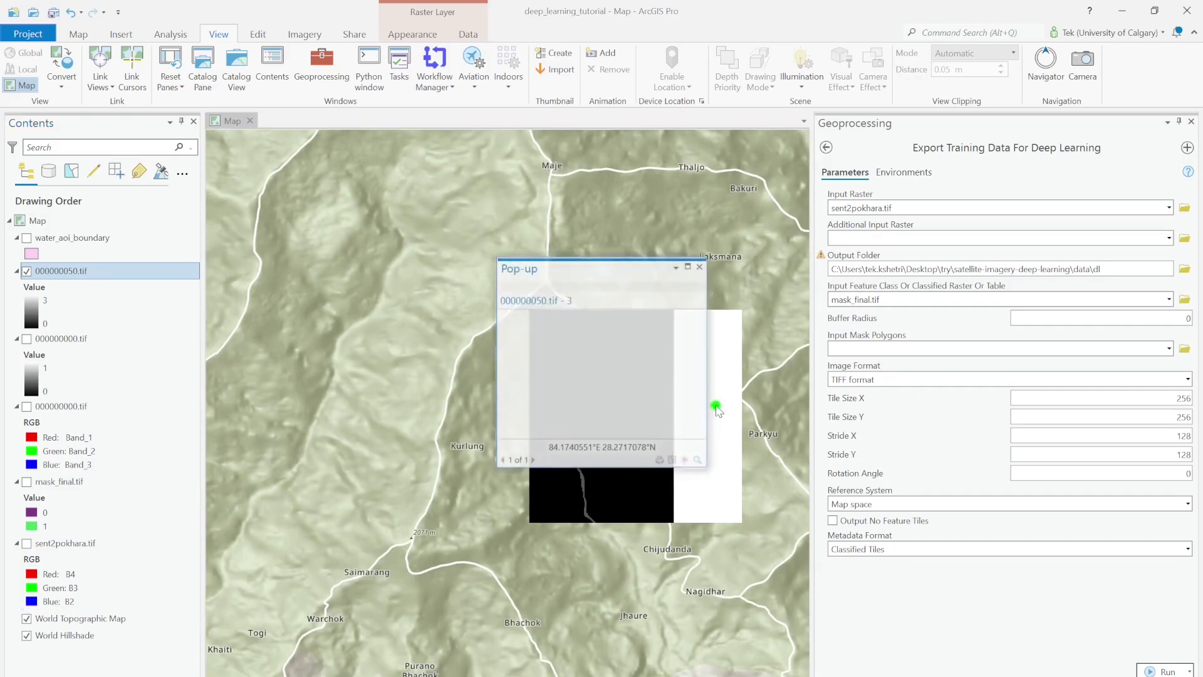
click(700, 267)
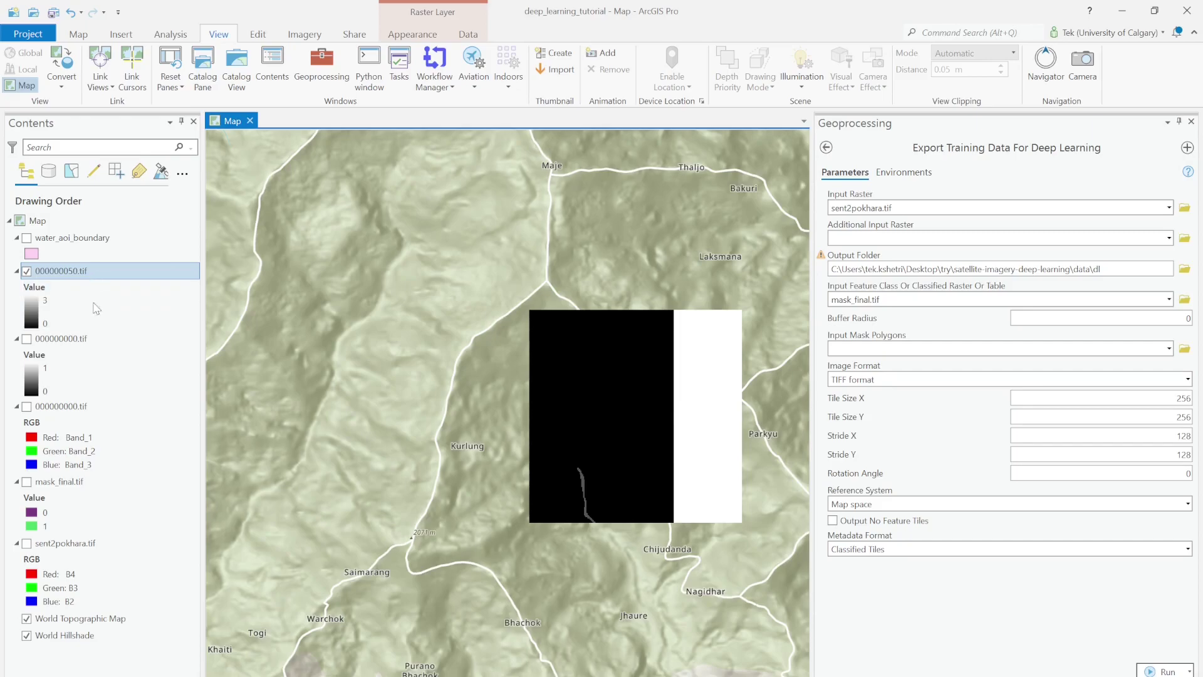
Multi-select the three exported tile layers and remove them from the map.
click(63, 339)
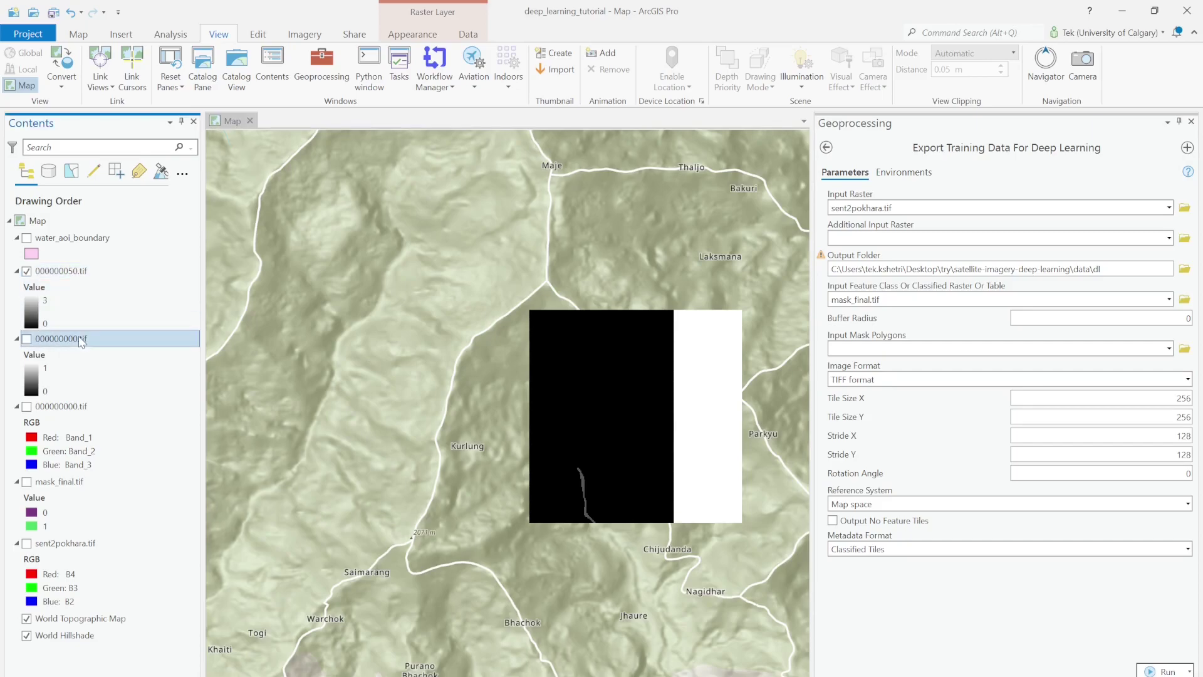
ctrl+click(69, 406)
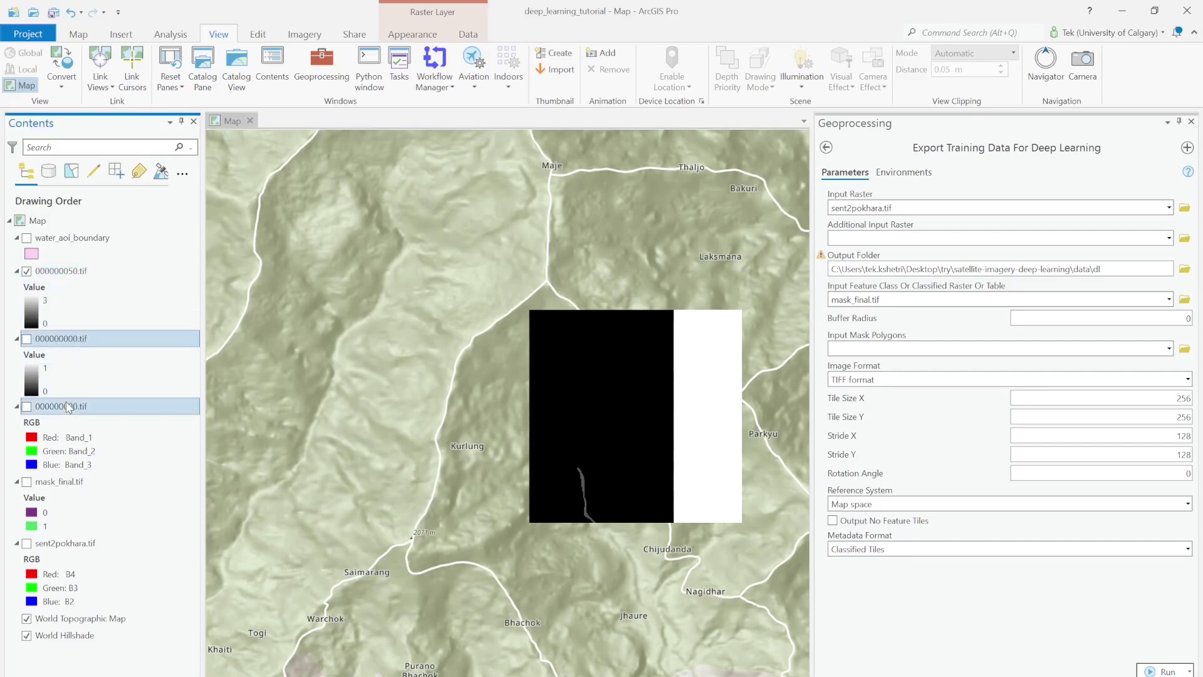
right_click(85, 270)
click(111, 294)
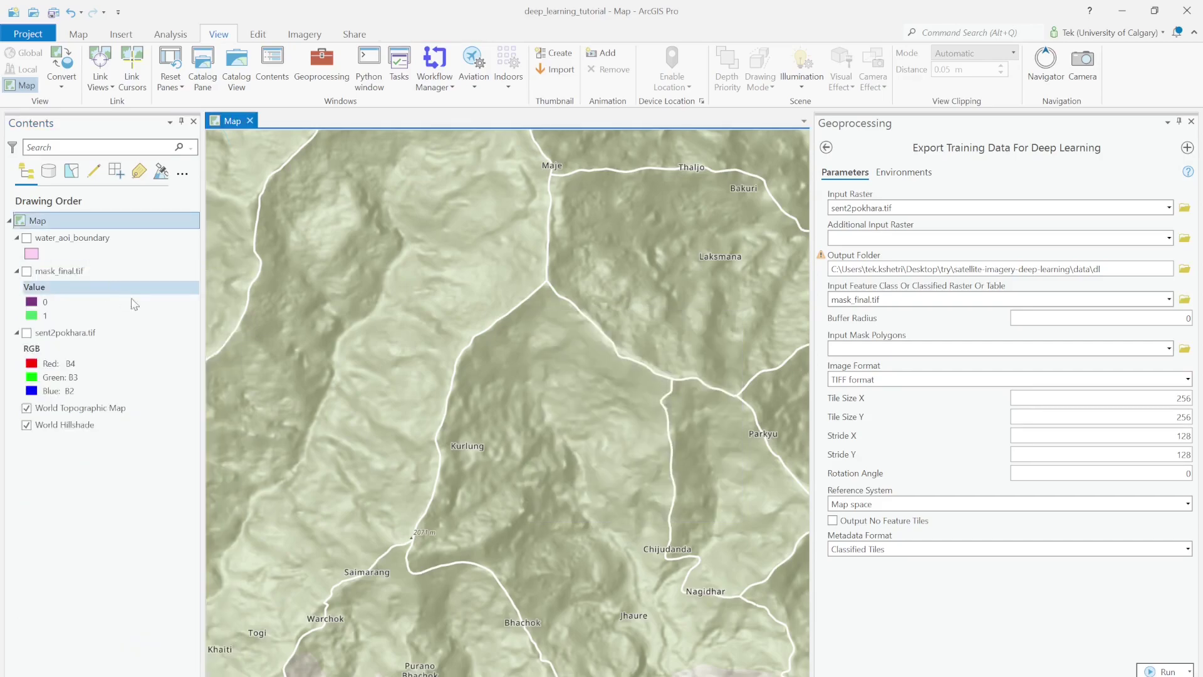
Delete everything in the dl folder, skipping the folder still in use.
key(alt+Tab)
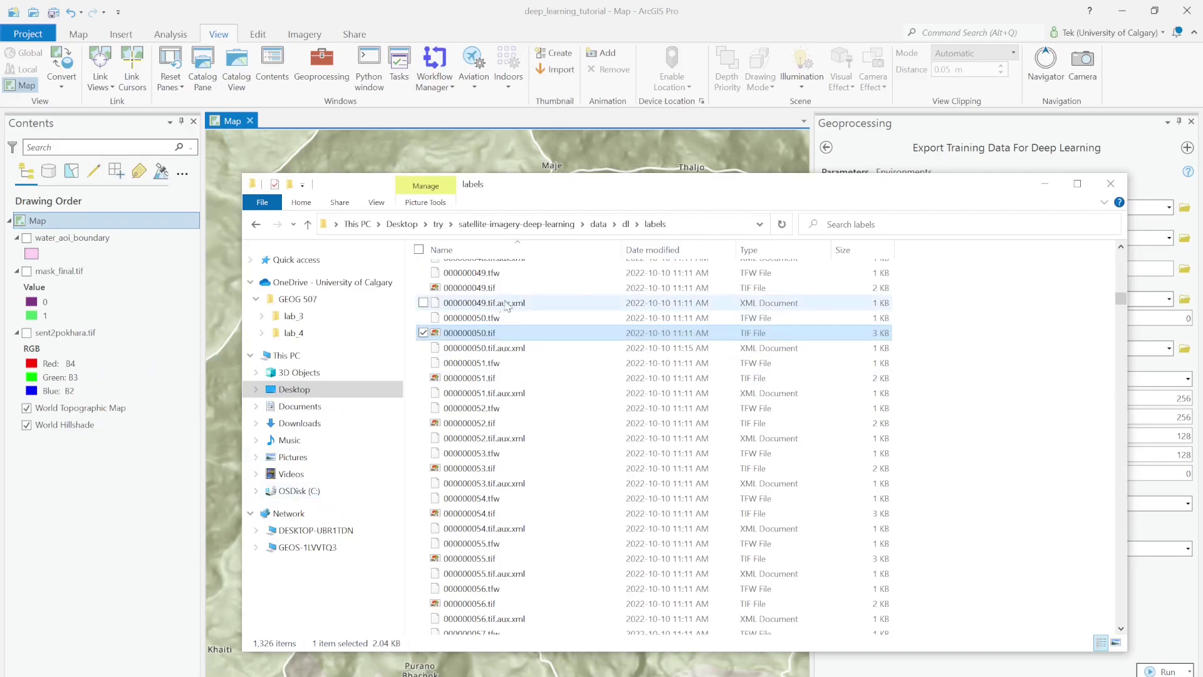
click(626, 224)
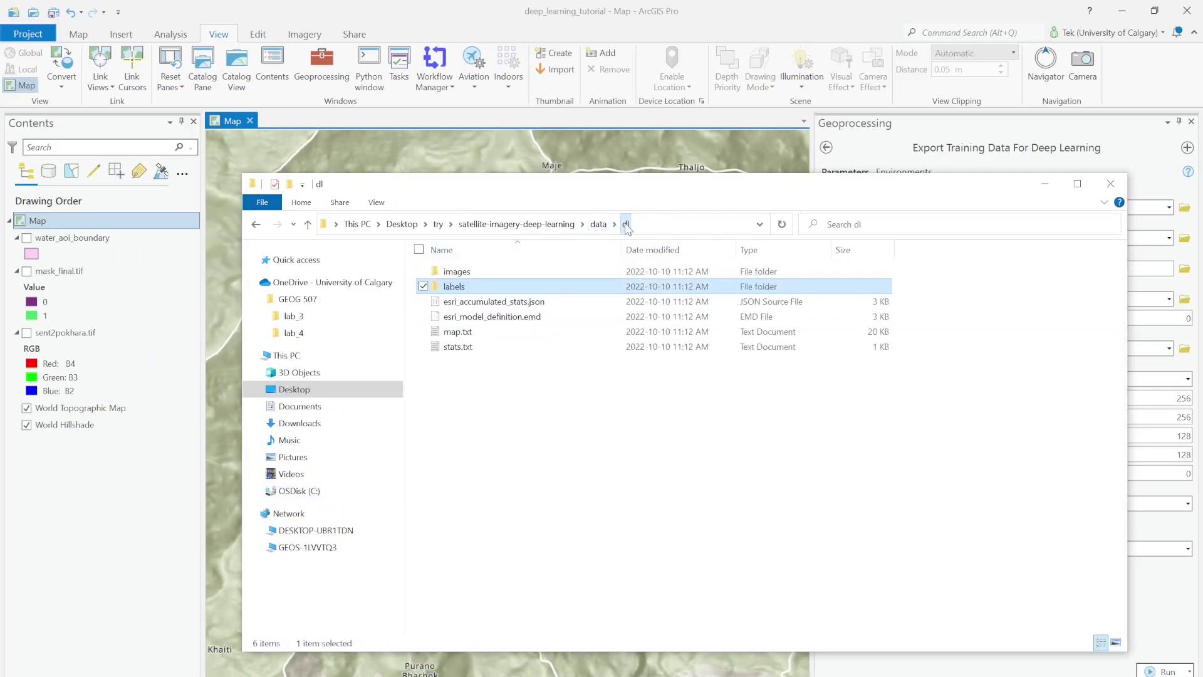
drag(508, 400, 501, 274)
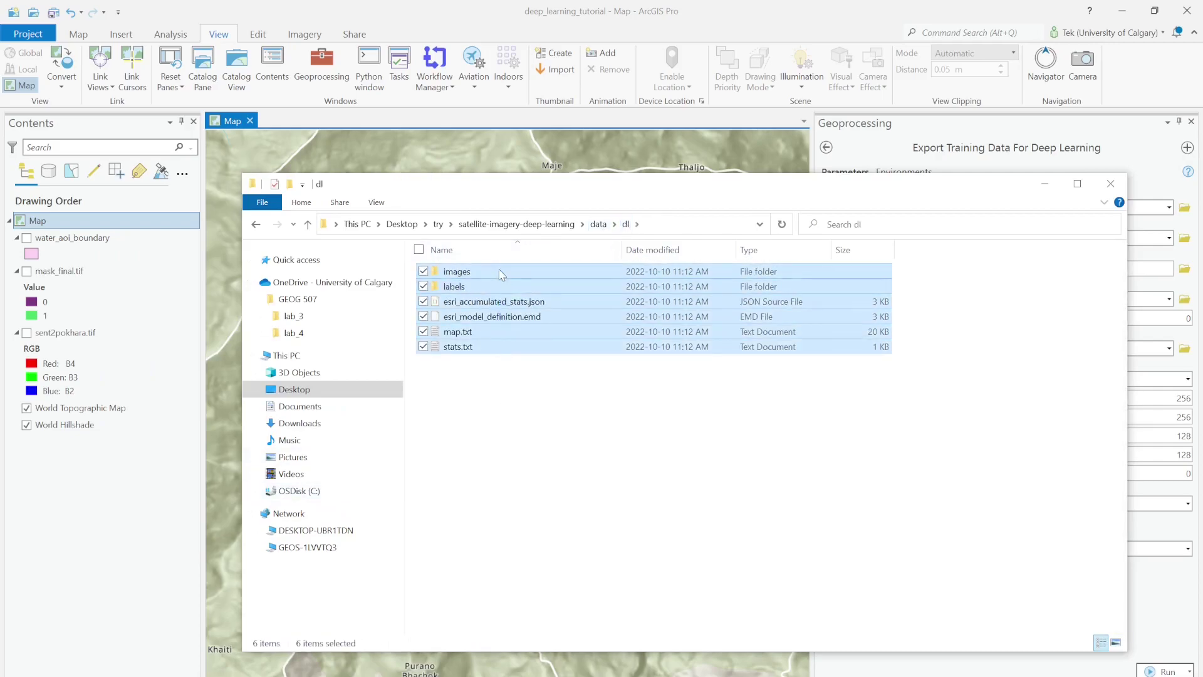
key(Delete)
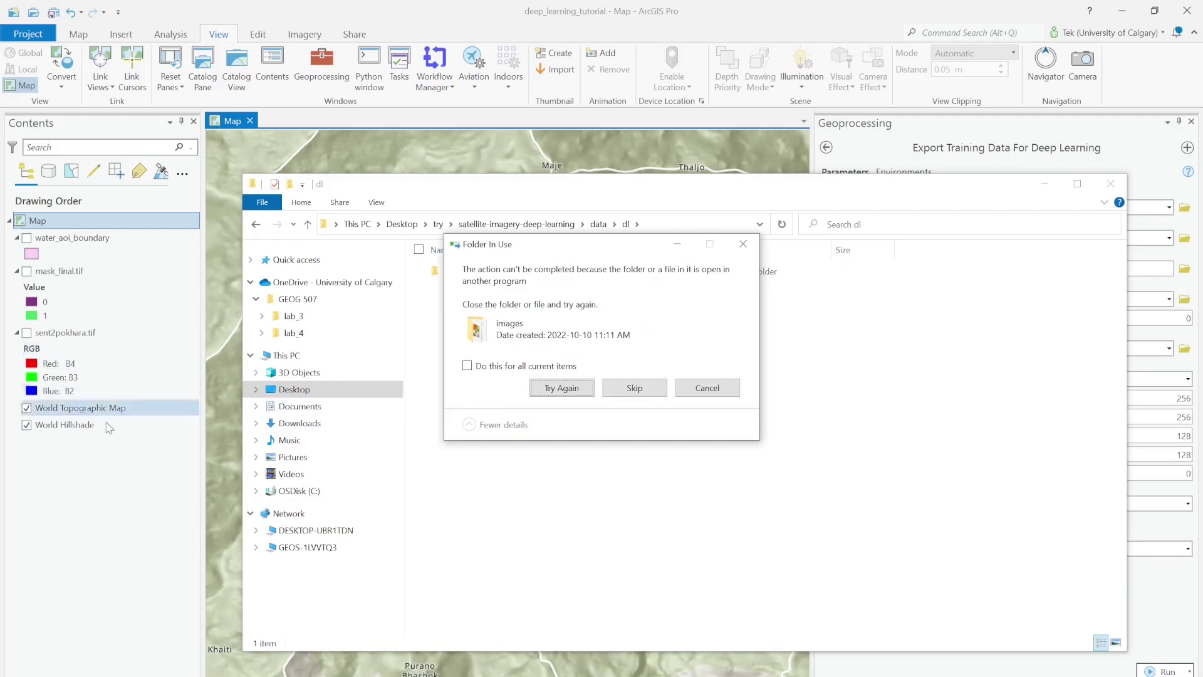
click(633, 388)
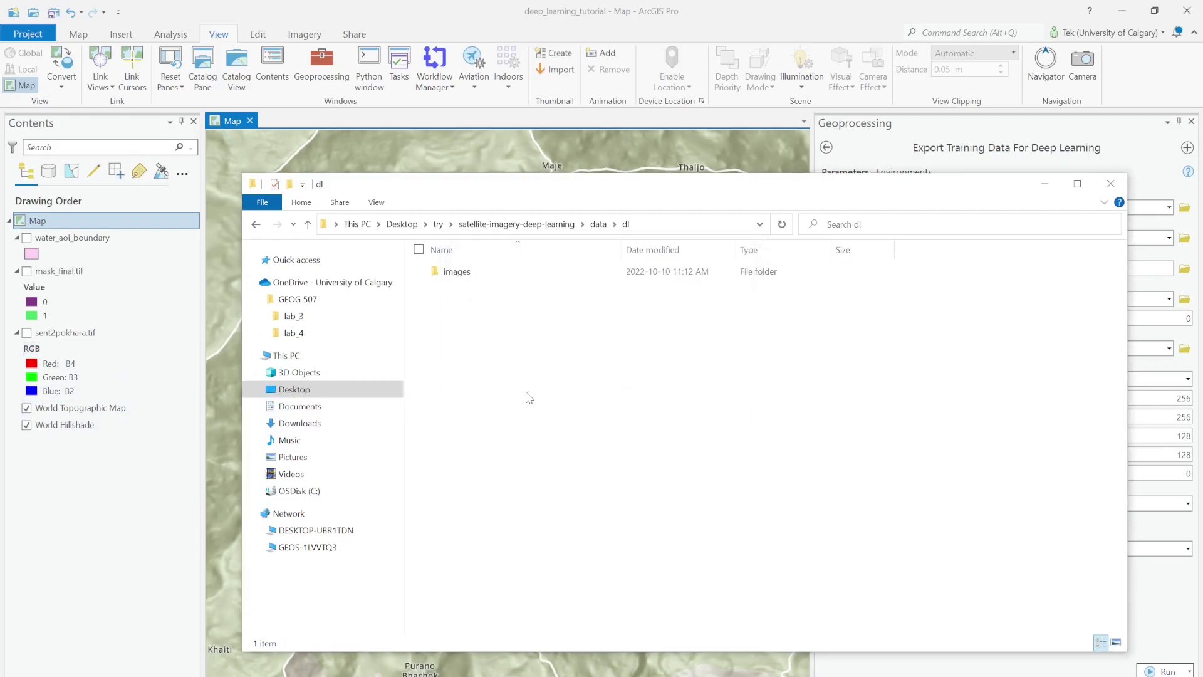
Delete all 885 tiles inside the dl images folder.
drag(529, 398, 475, 274)
double_click(475, 273)
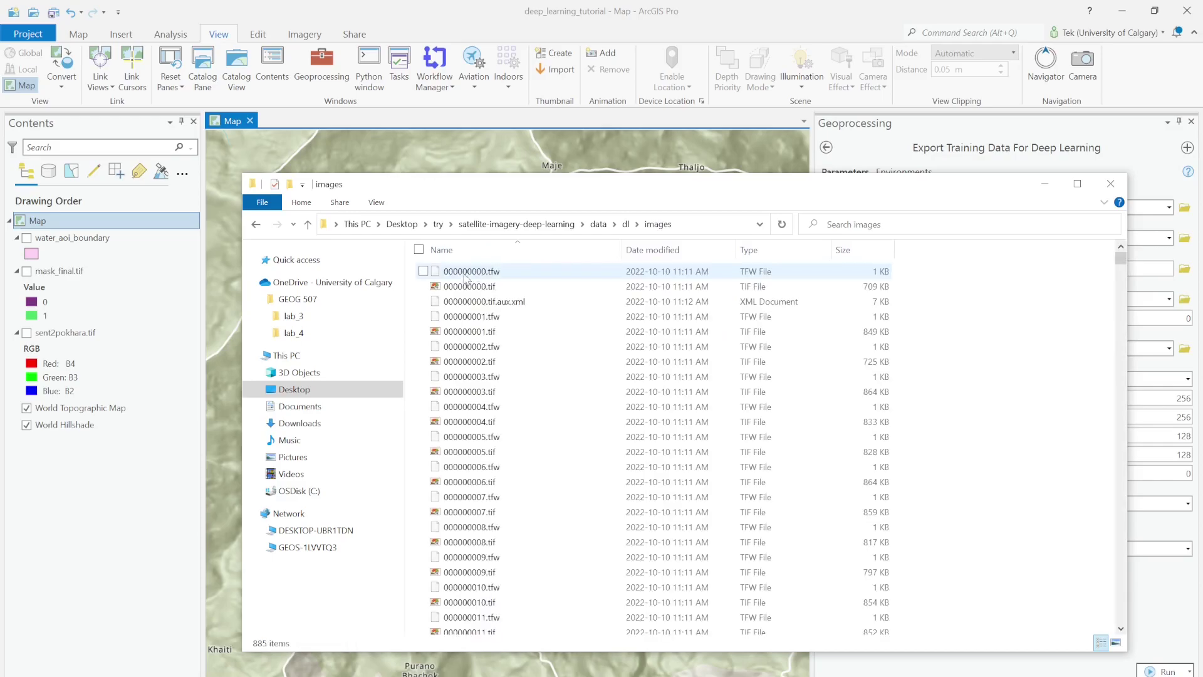
click(545, 289)
key(ctrl+a)
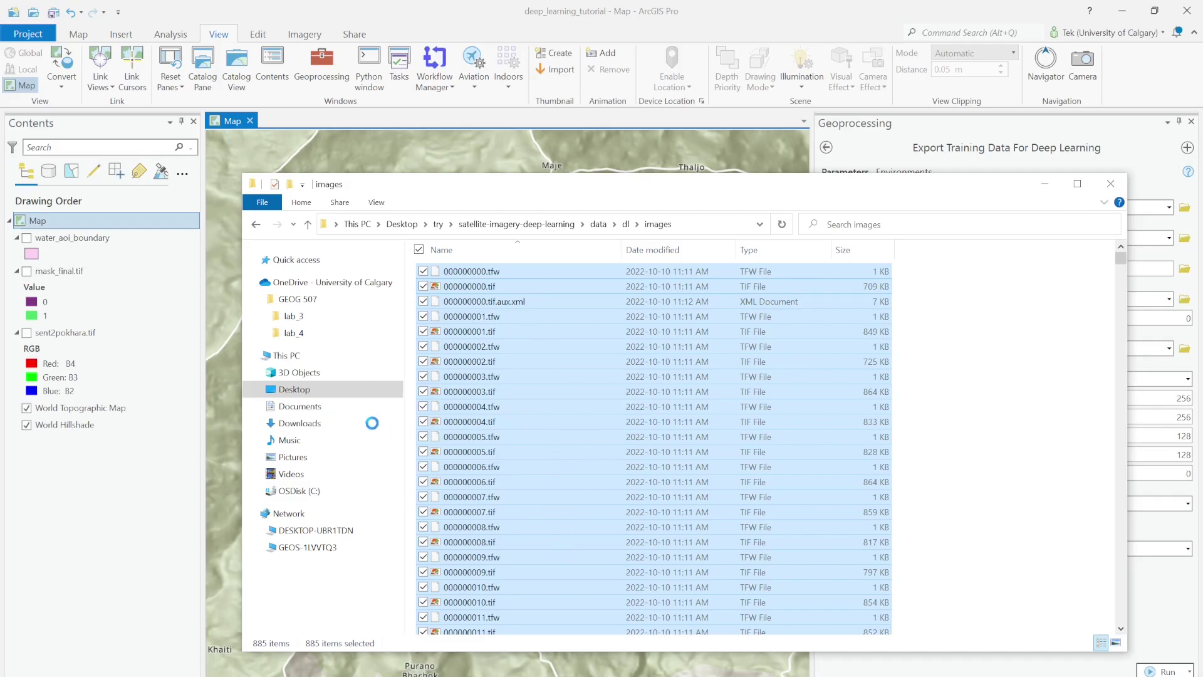
key(Delete)
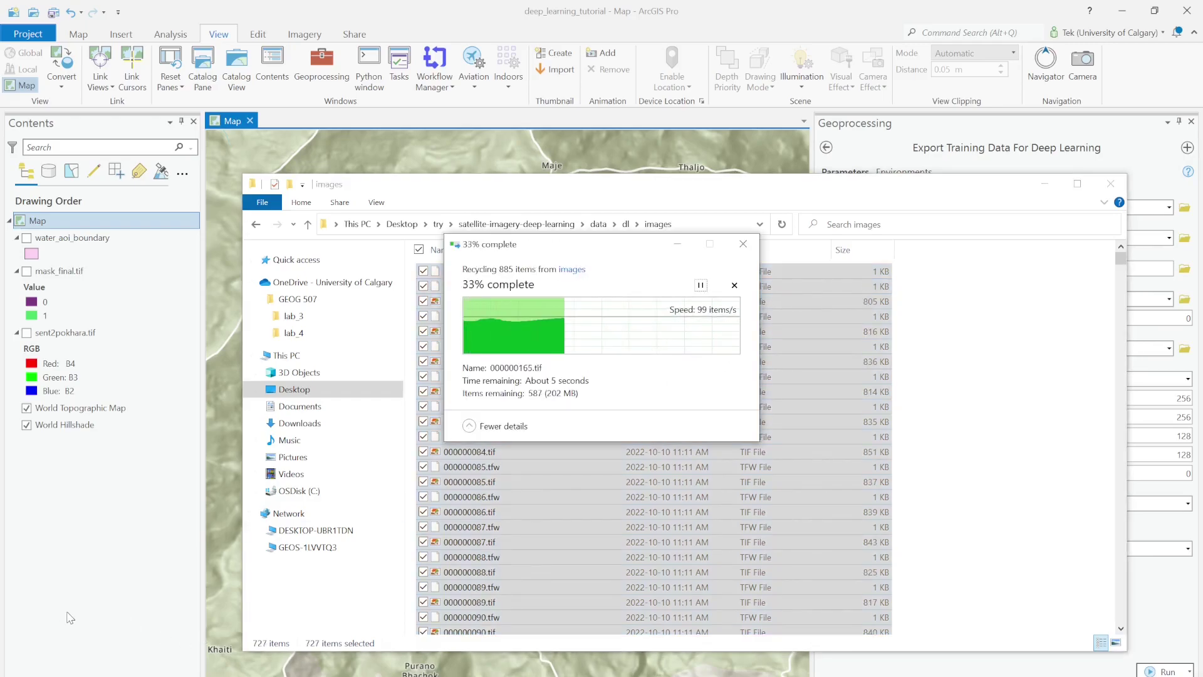
click(1064, 139)
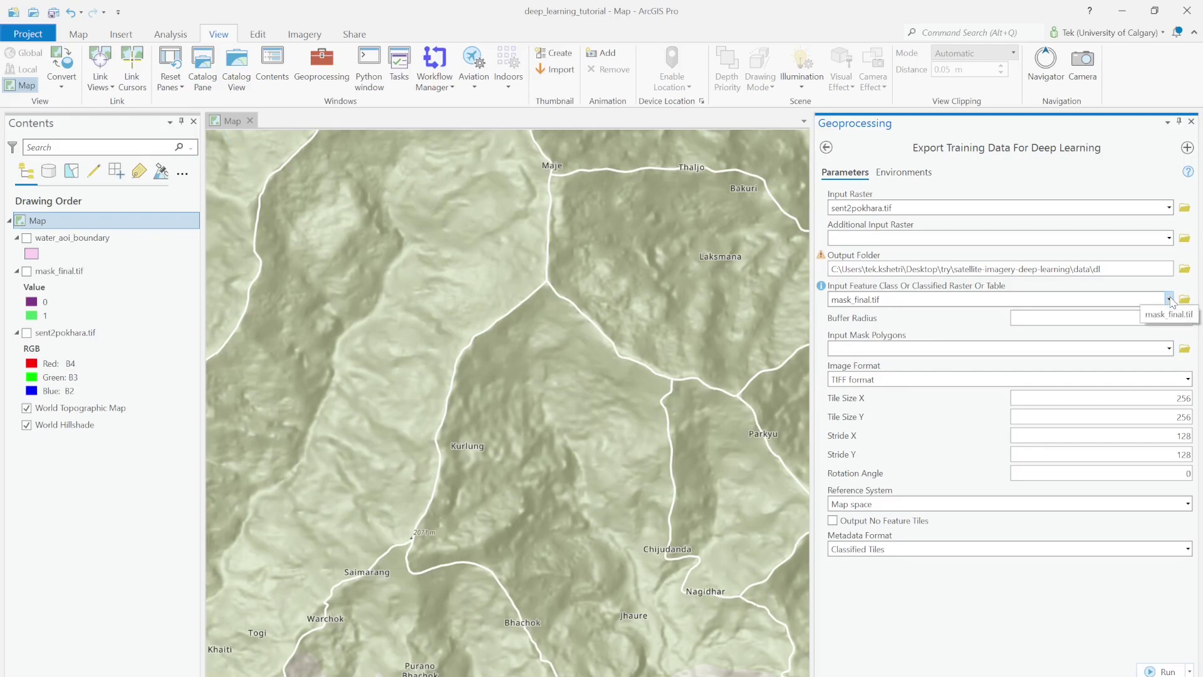
Set water_aoi_boundary as the Input Feature Class and display its pink water polygon.
click(1170, 300)
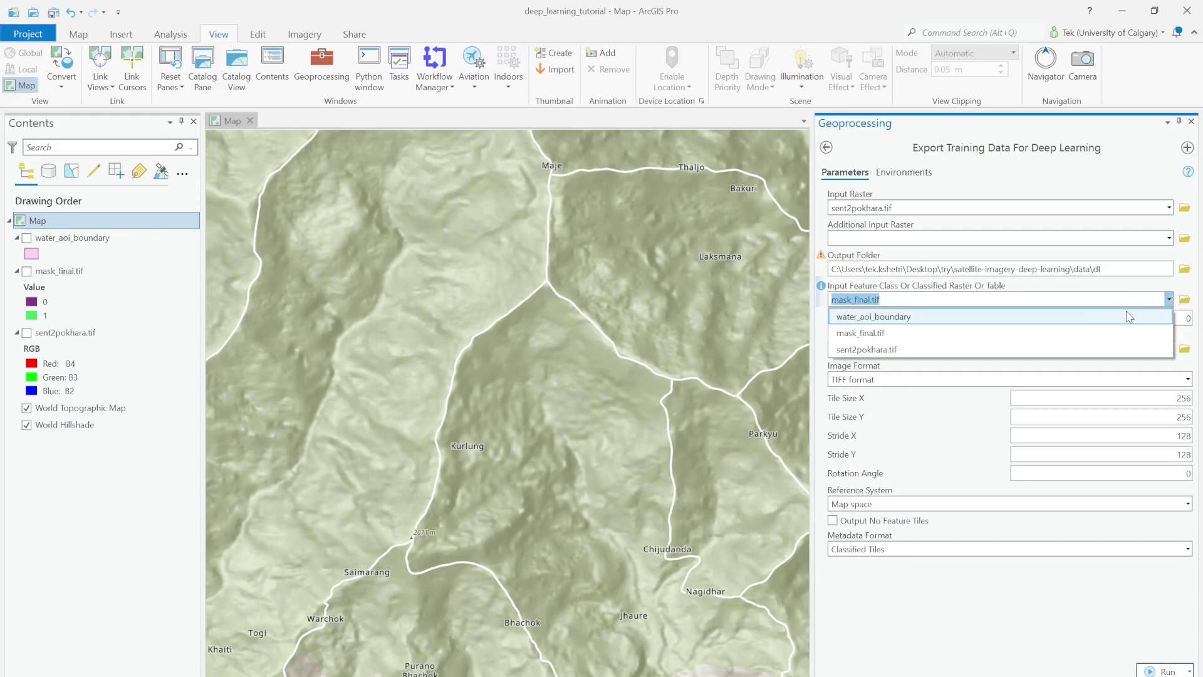
click(1092, 325)
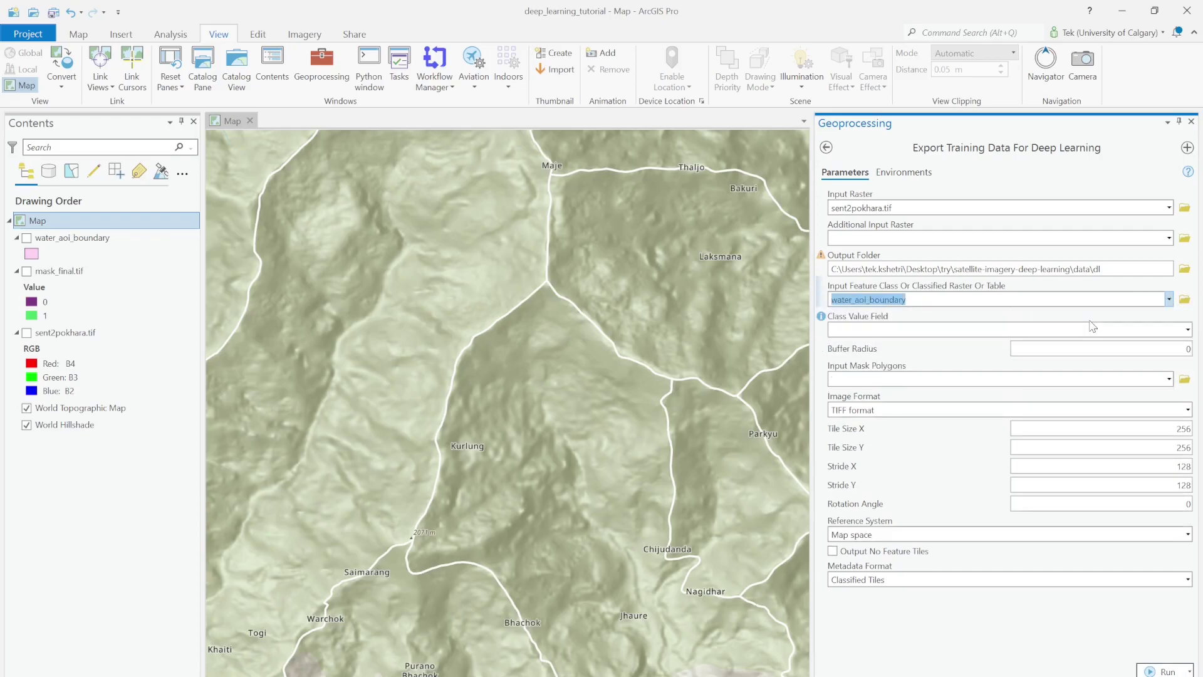
click(27, 239)
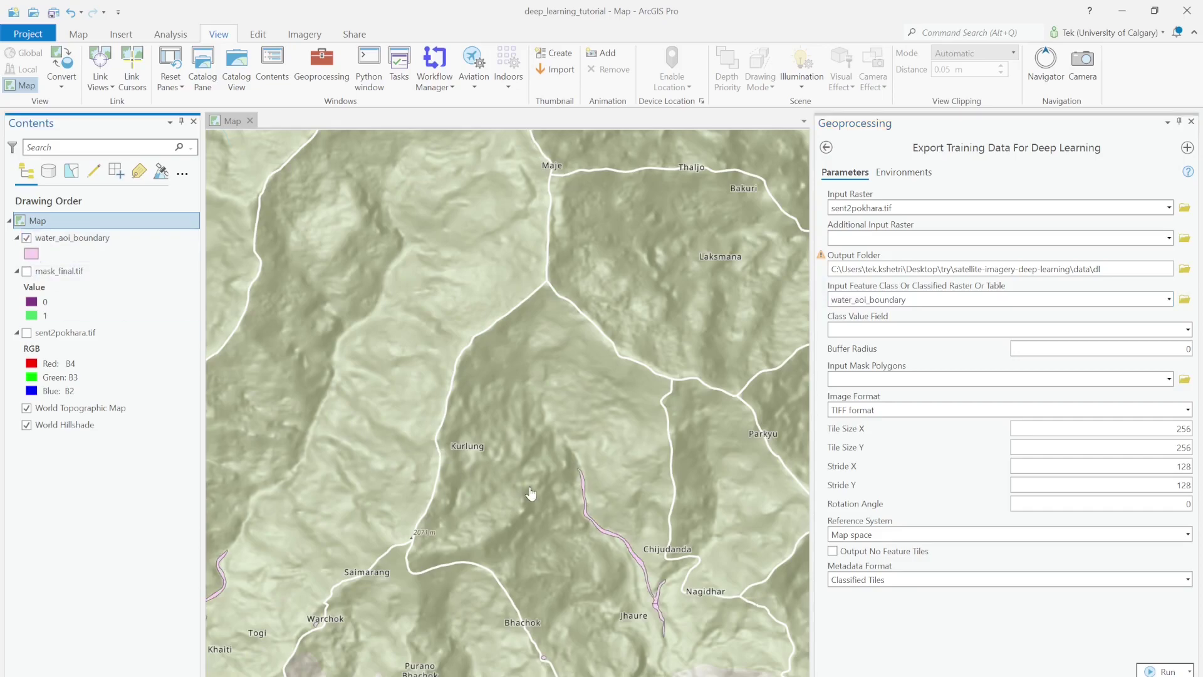
scroll(531, 494, down, 3)
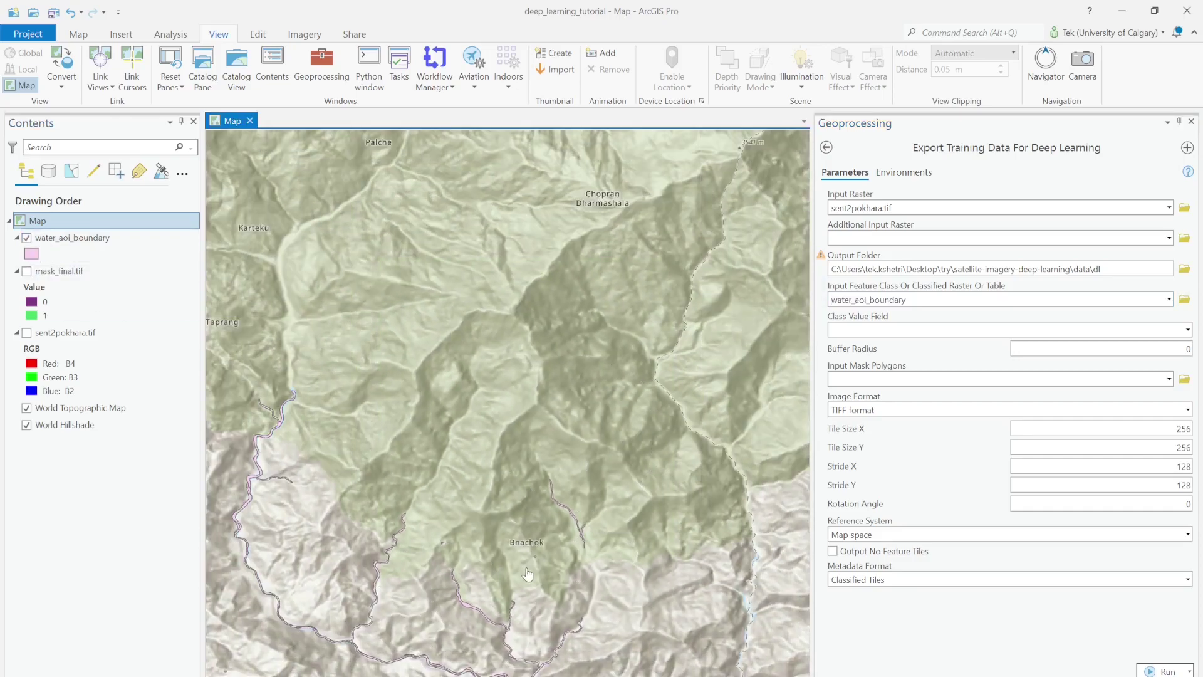
drag(529, 573, 380, 482)
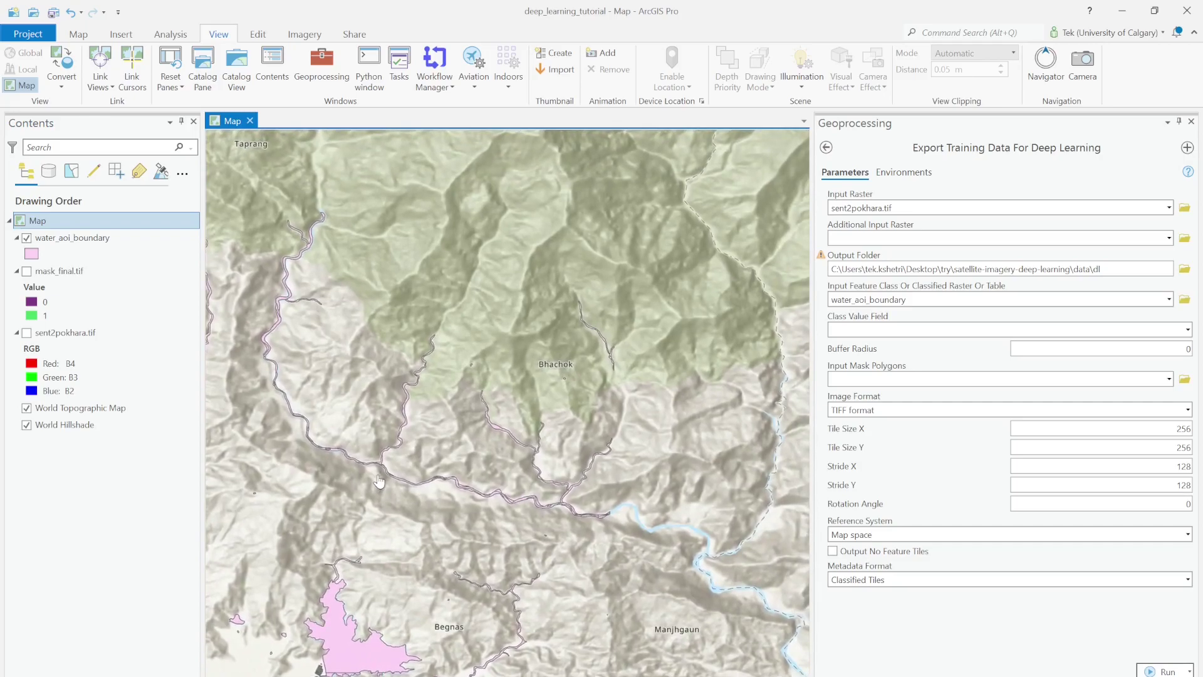
scroll(578, 249, down, 5)
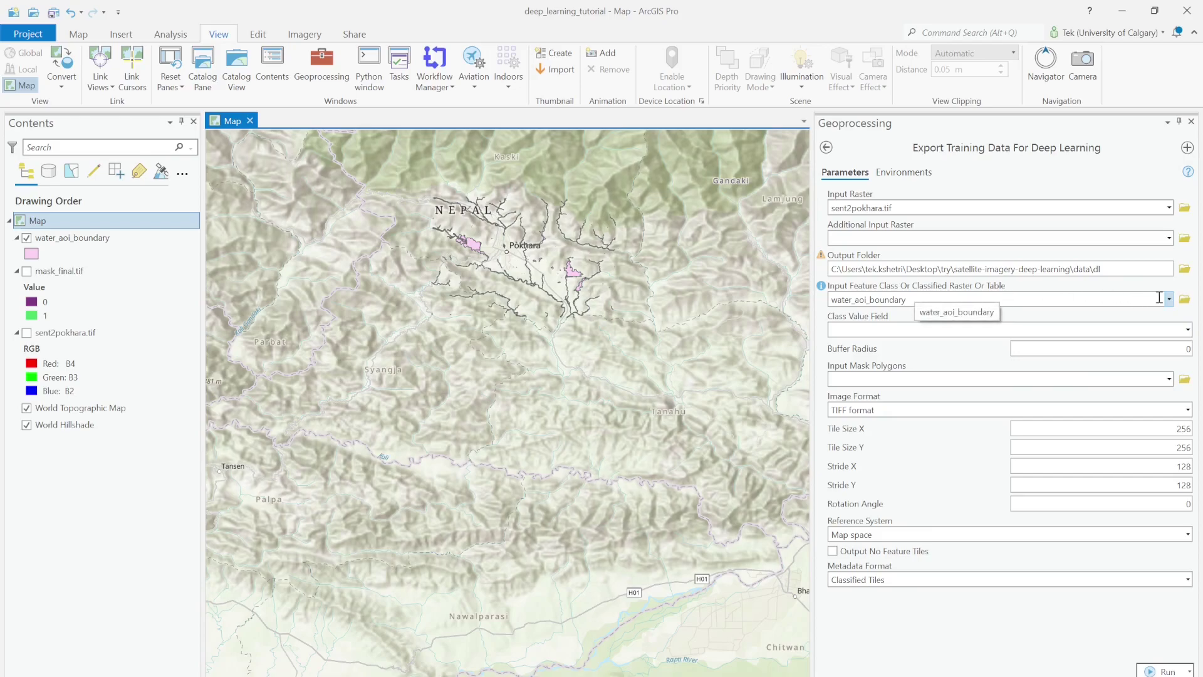
Choose water as the Class Value Field.
click(978, 326)
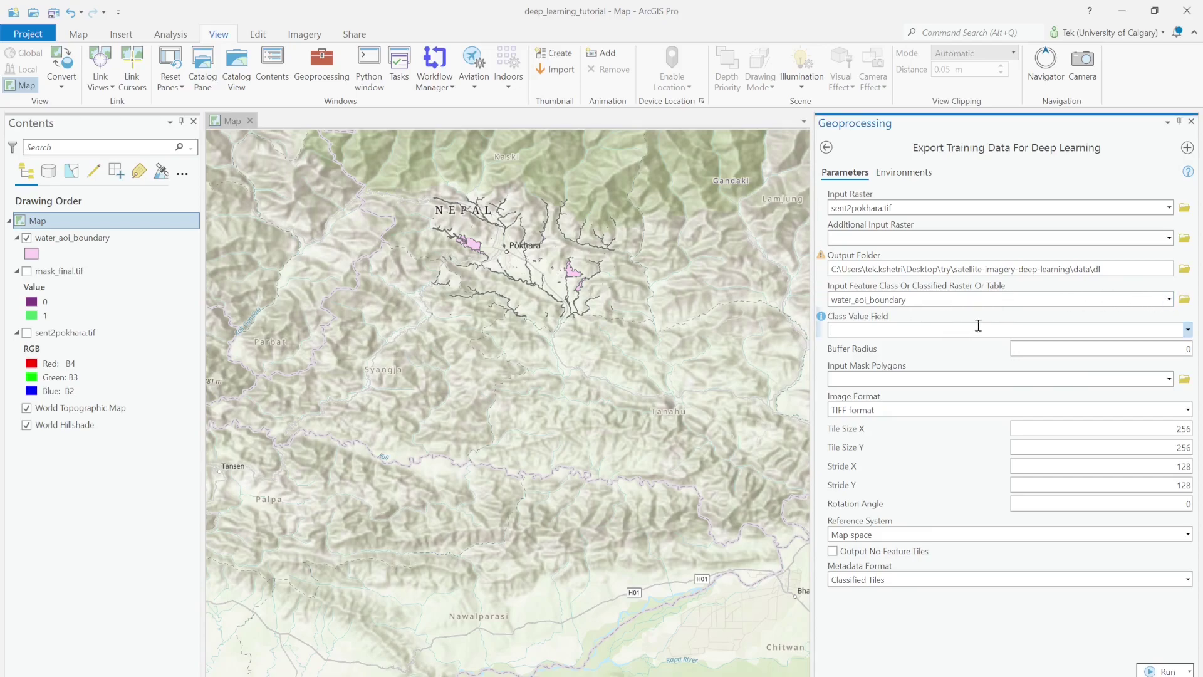
click(1189, 330)
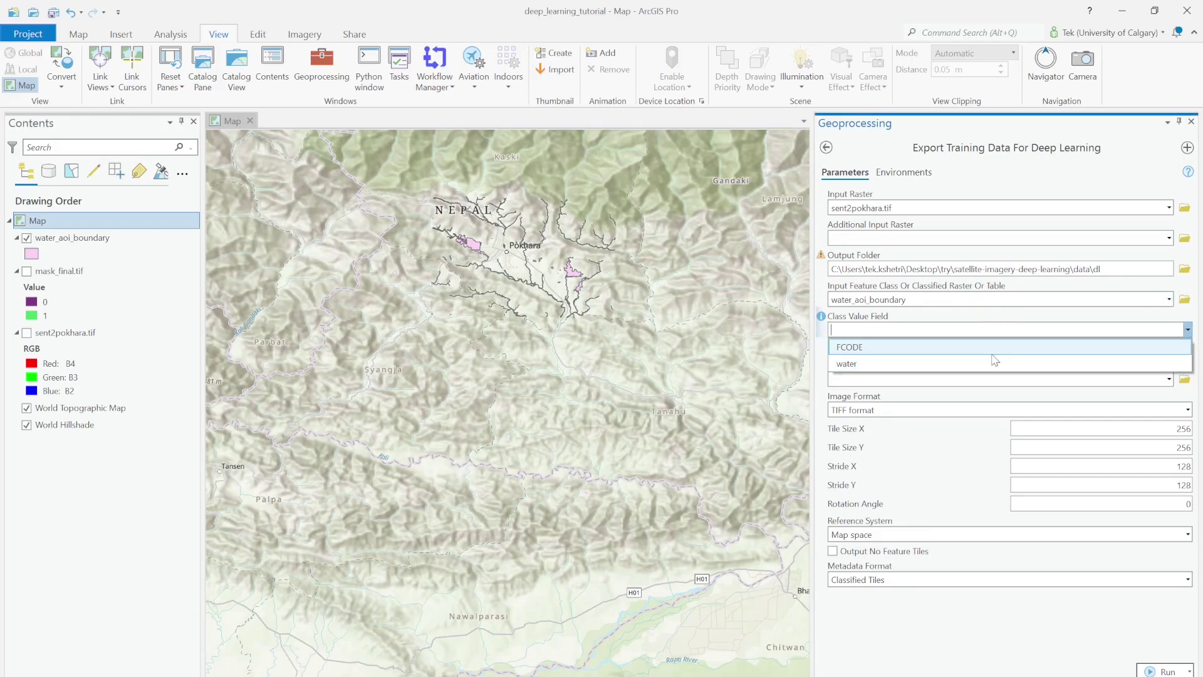
click(975, 368)
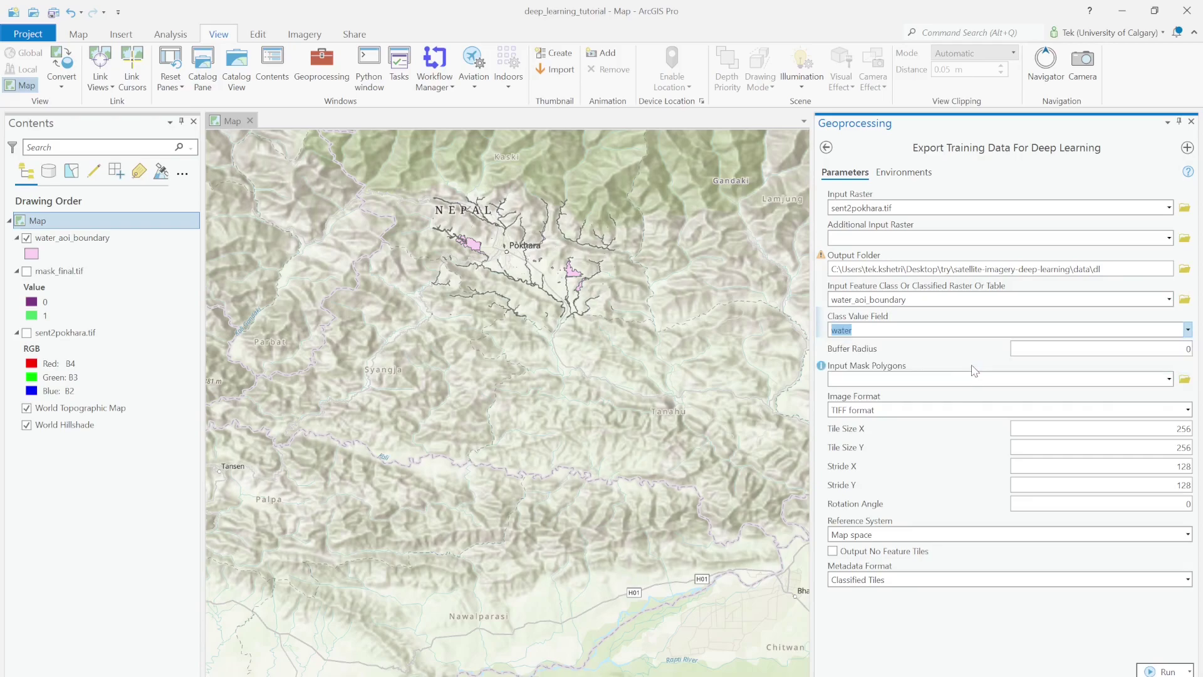
right_click(53, 245)
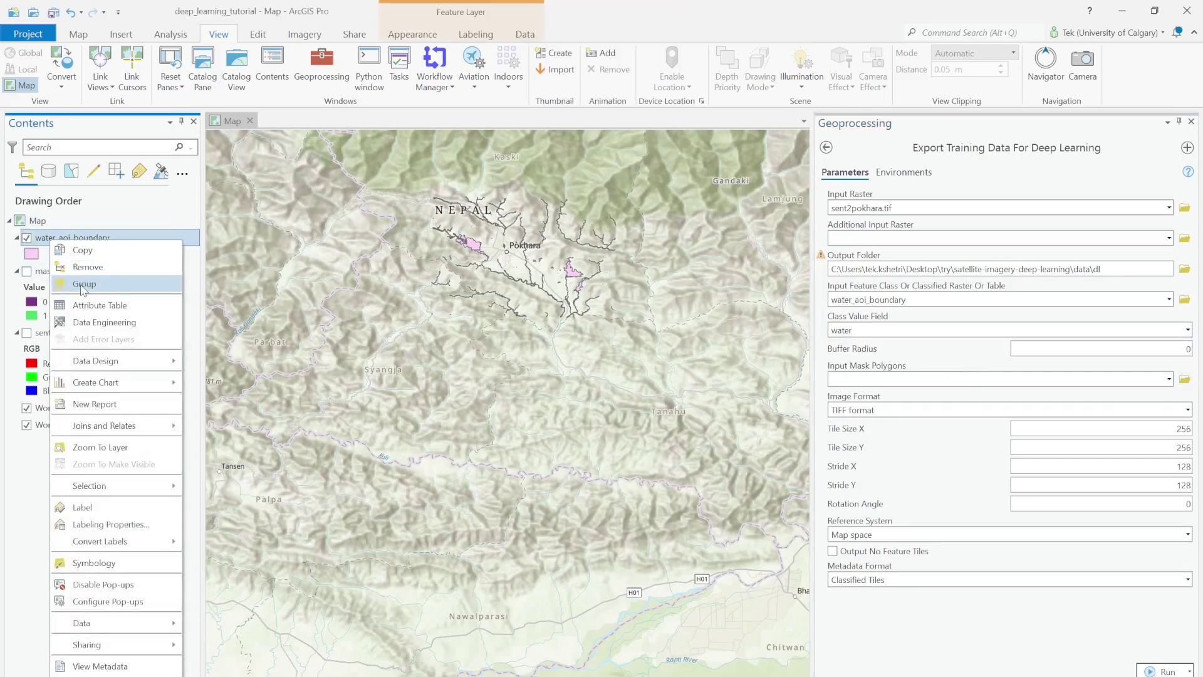
Open the water_aoi_boundary attribute table and scroll through its water values.
click(86, 307)
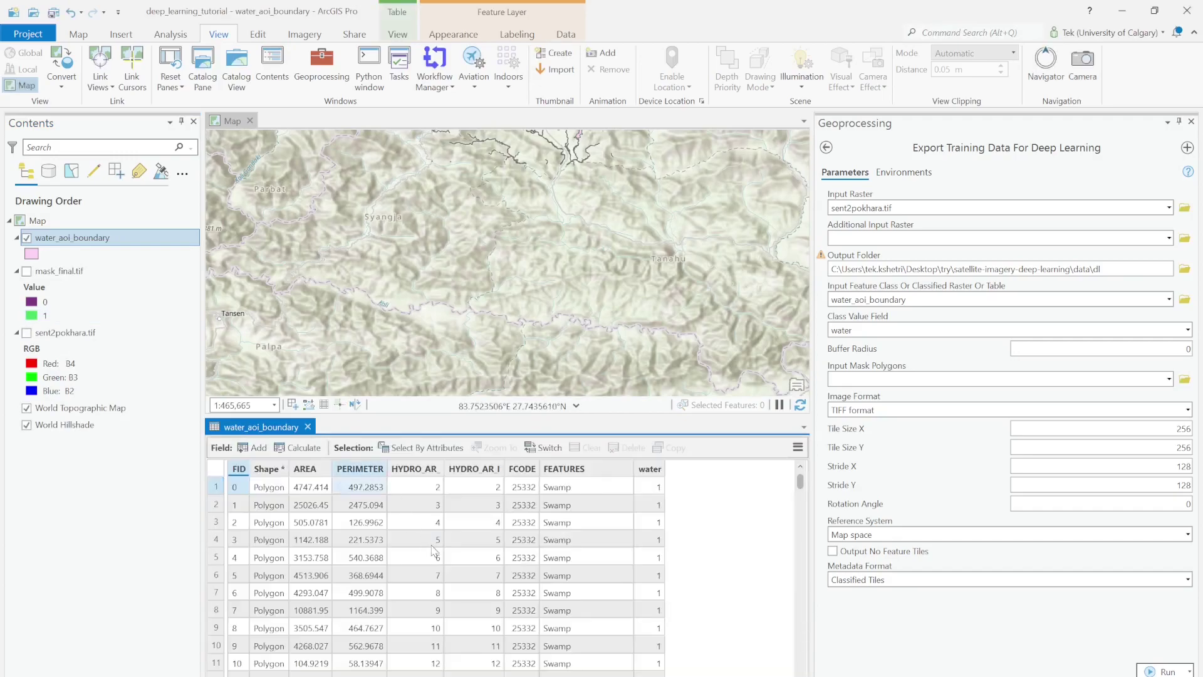
right_click(647, 481)
click(654, 487)
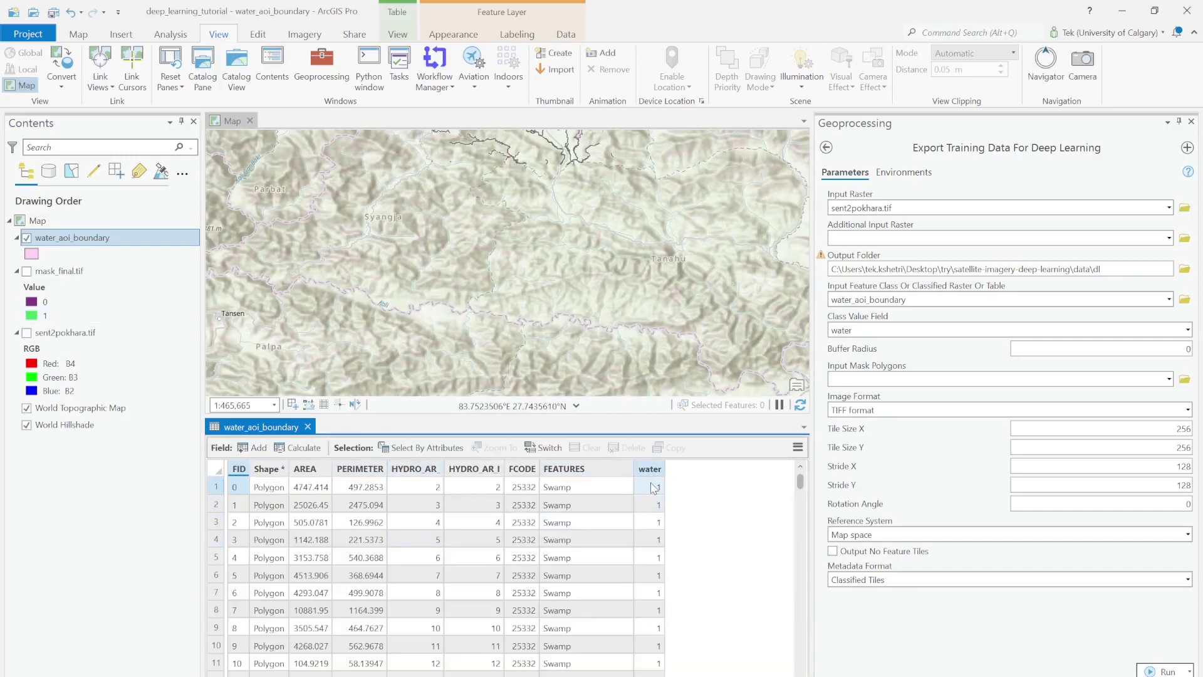
right_click(653, 489)
click(653, 585)
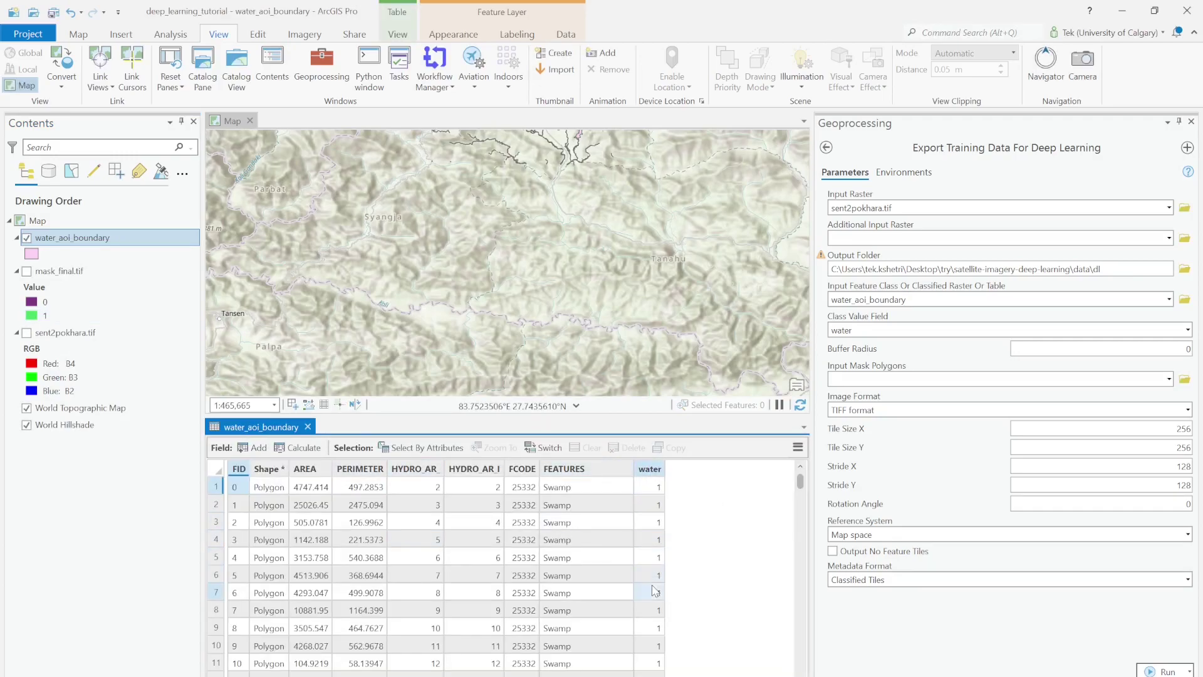
scroll(655, 589, down, 2)
scroll(654, 589, down, 20)
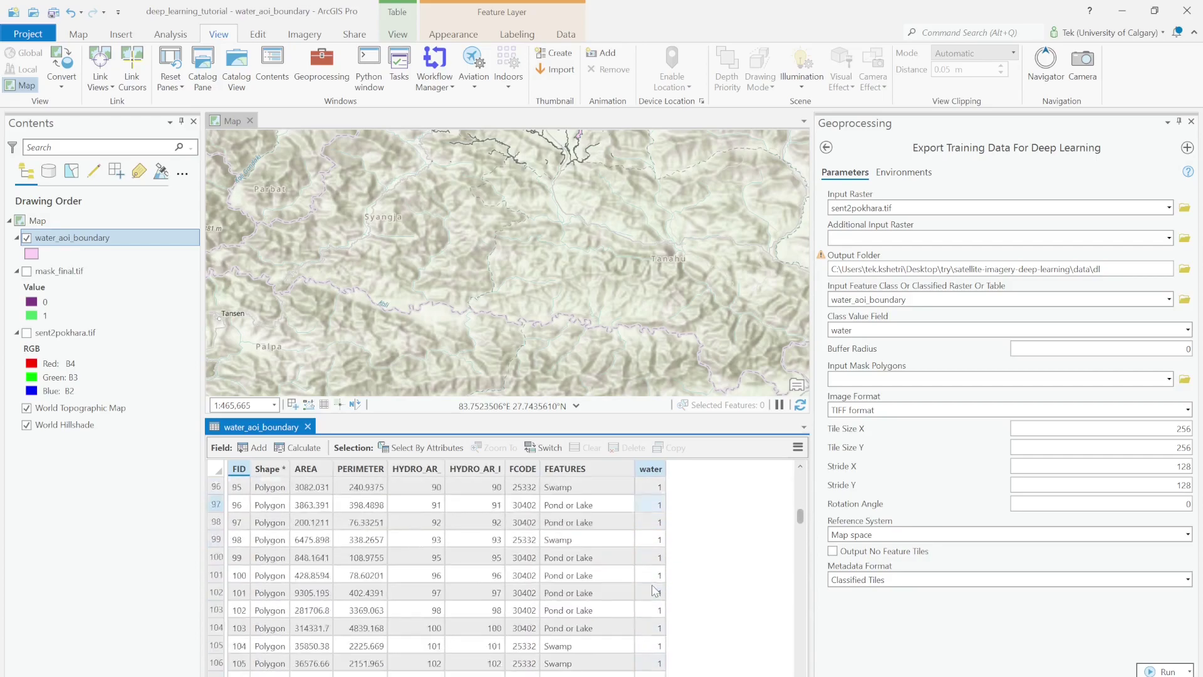
scroll(654, 589, up, 20)
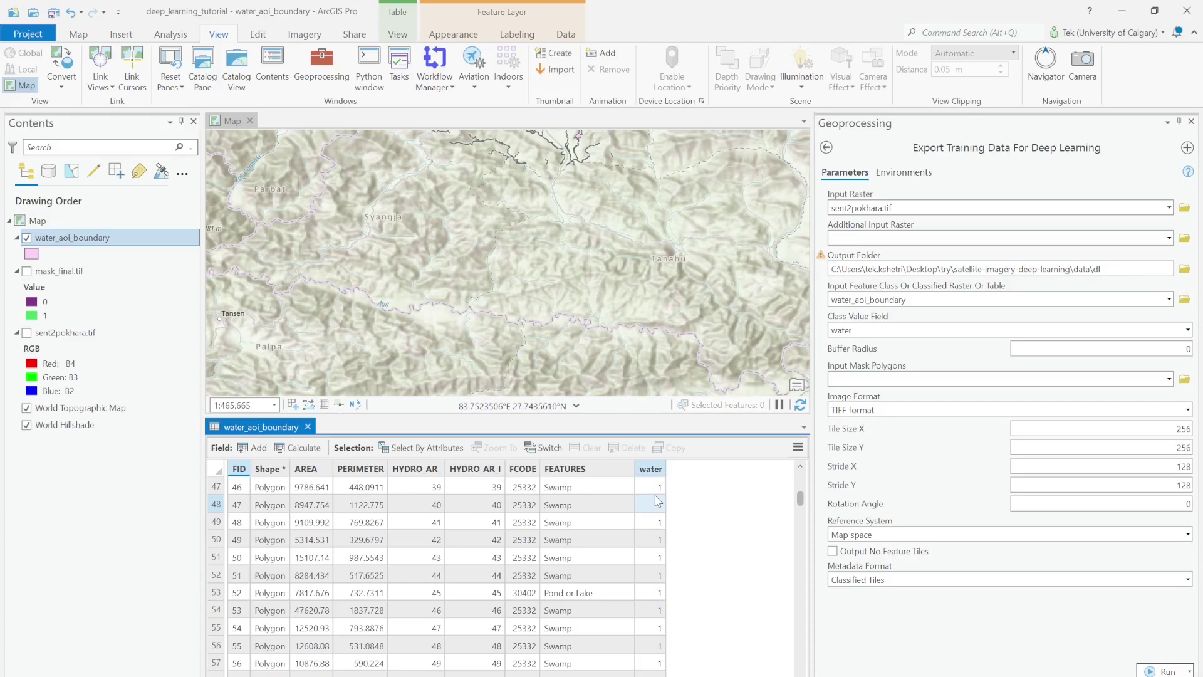
scroll(658, 501, up, 15)
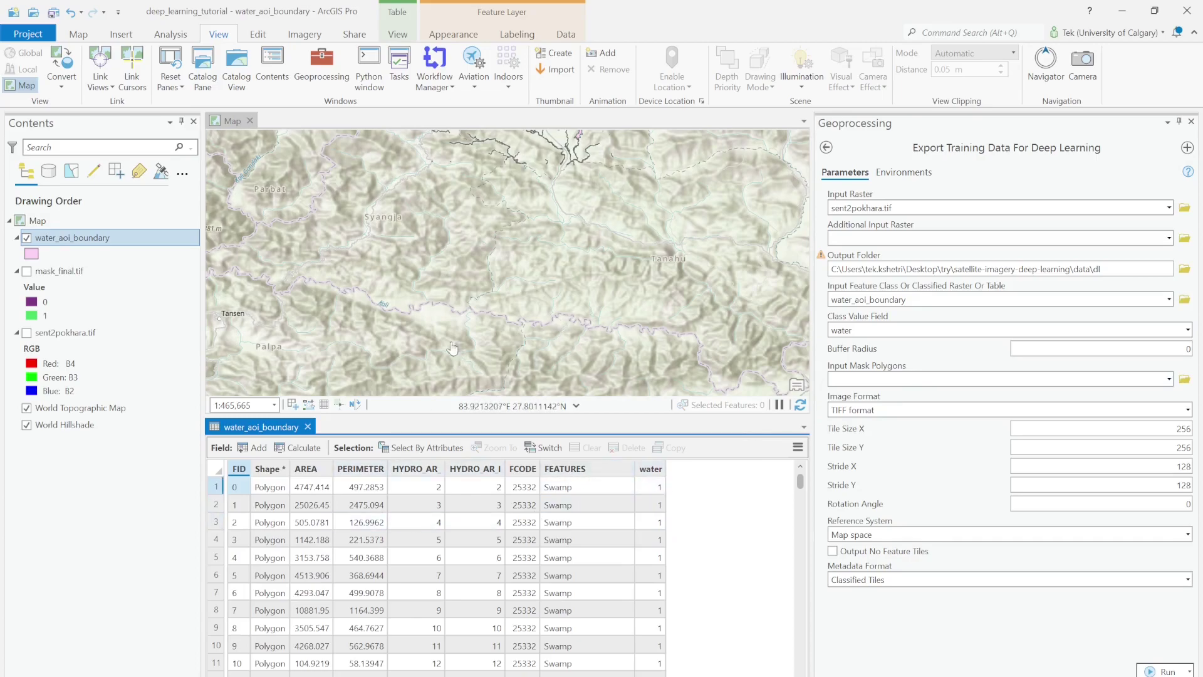
Pan the map with the arrow keys over to the Pokhara polygons.
click(713, 253)
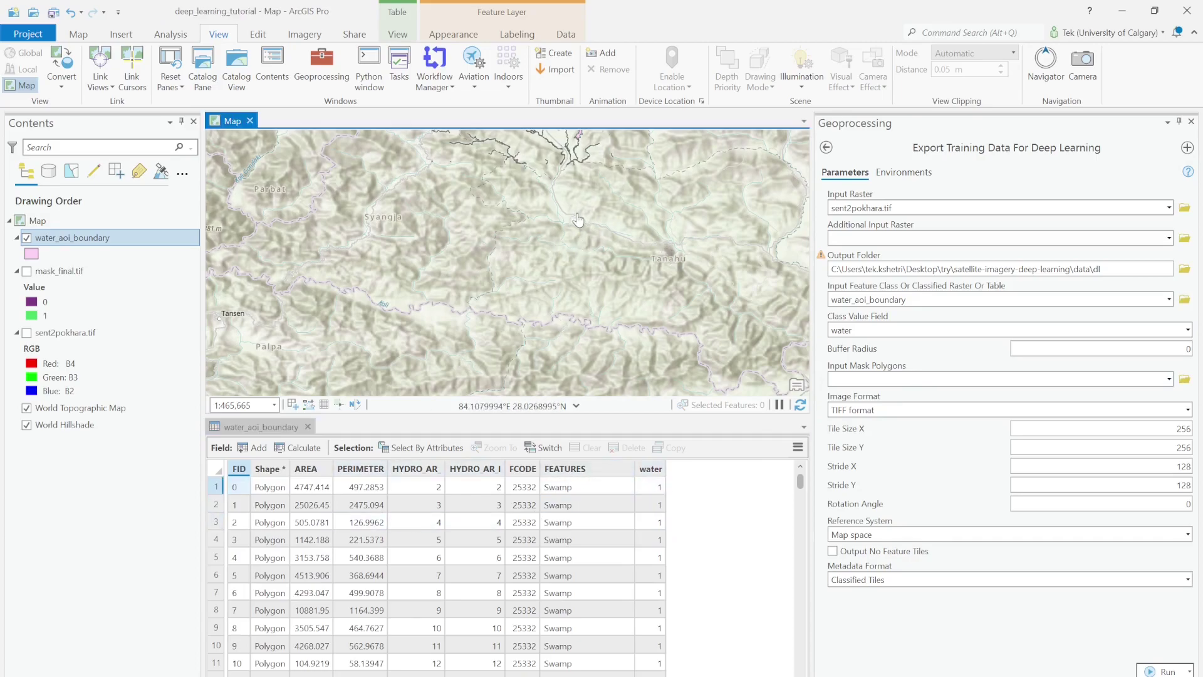
key(Up)
key(Up)
key(Left)
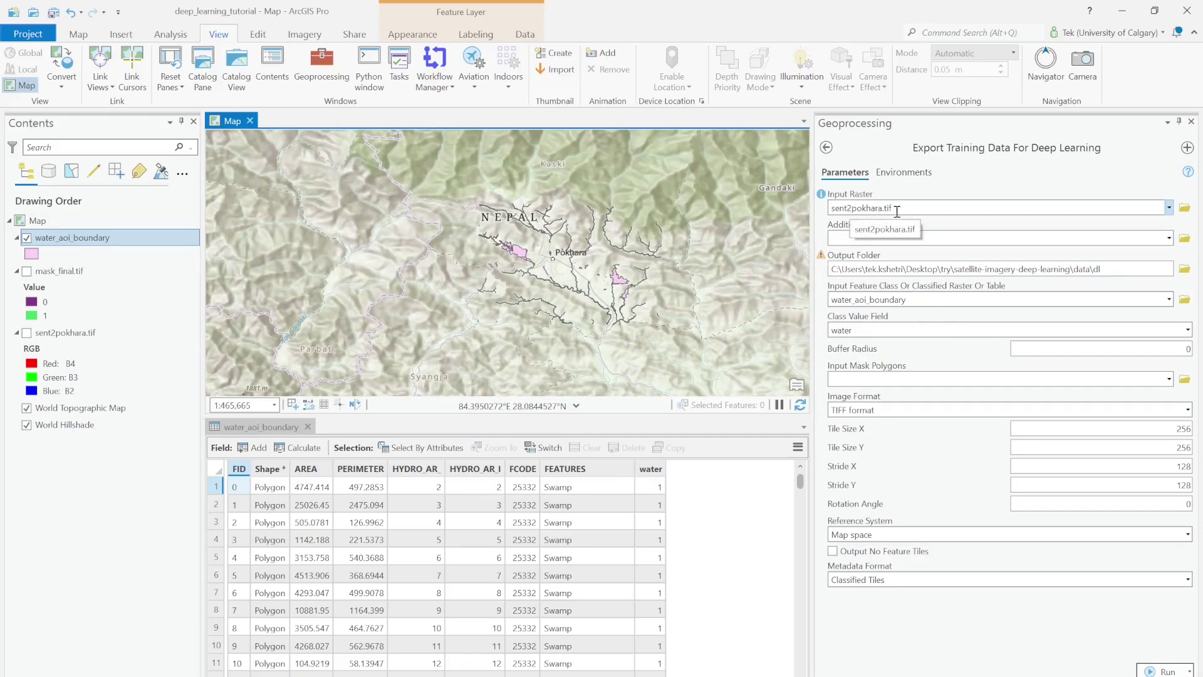
Run the classified-tiles training data export.
click(977, 495)
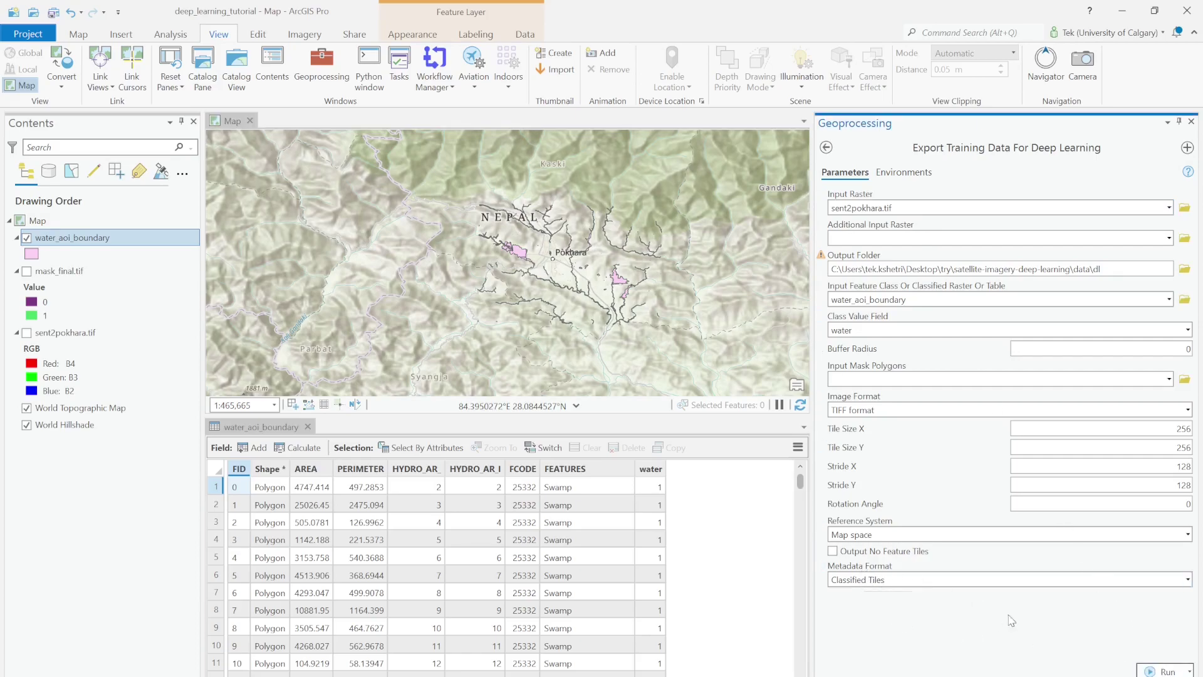
click(1168, 671)
key(alt+Tab)
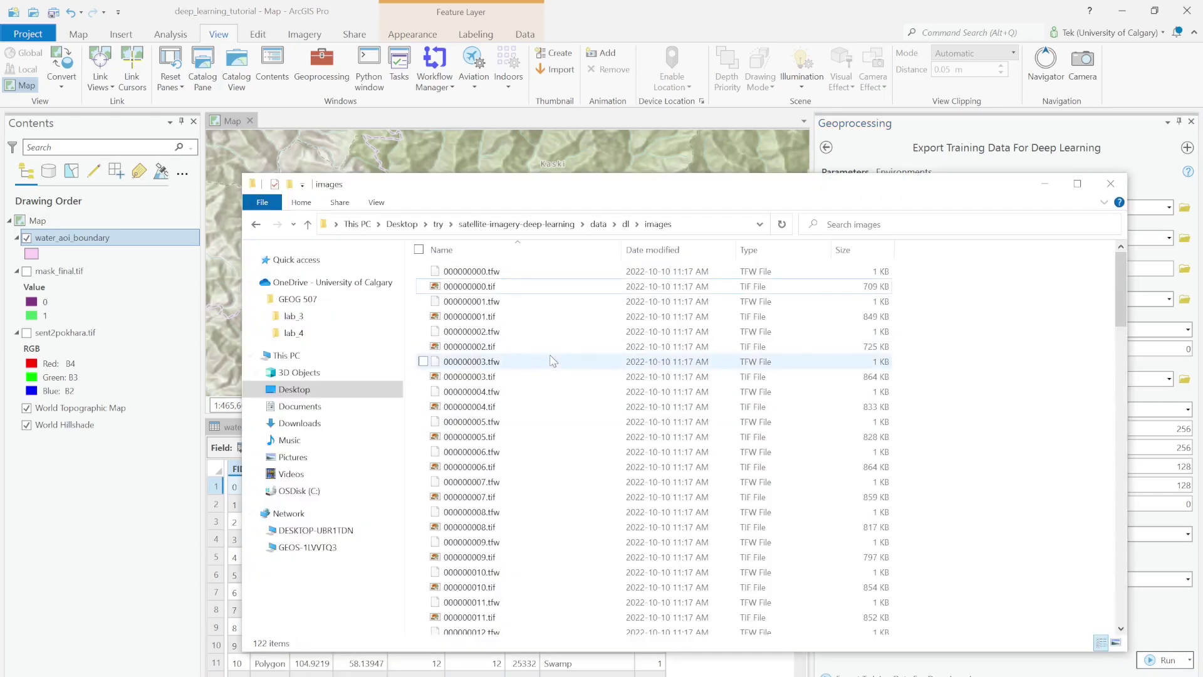
Open dl's labels folder and drag 000000050.tif into the ArcGIS Pro Contents pane.
click(627, 225)
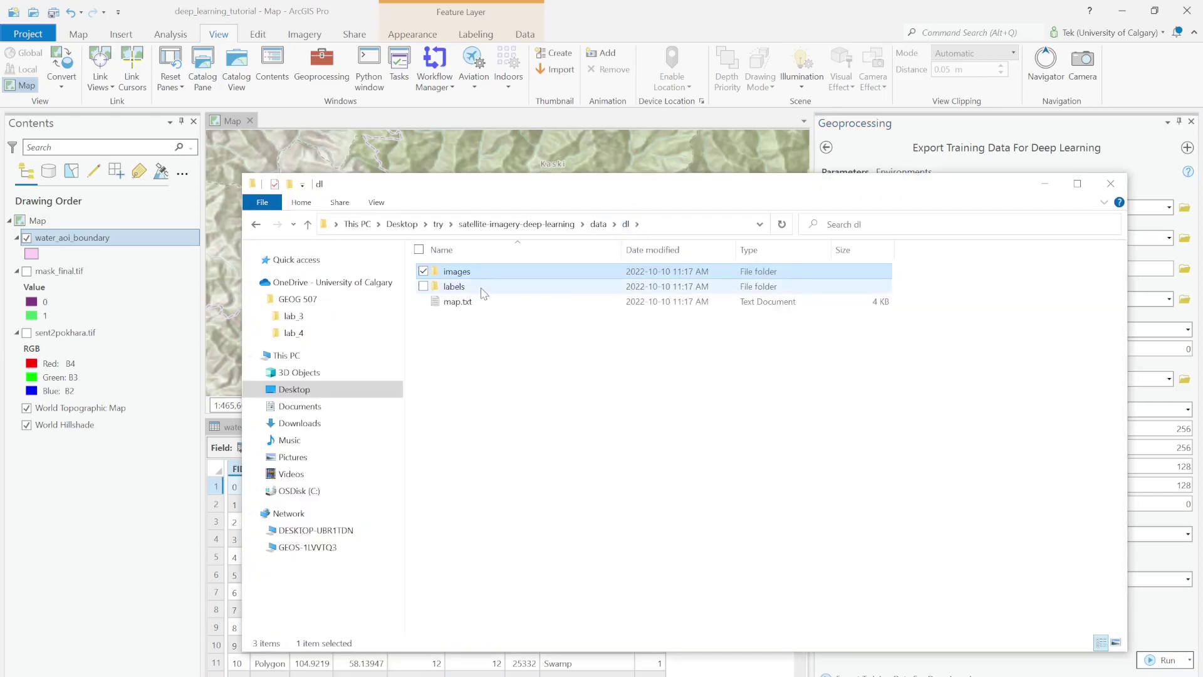
click(562, 389)
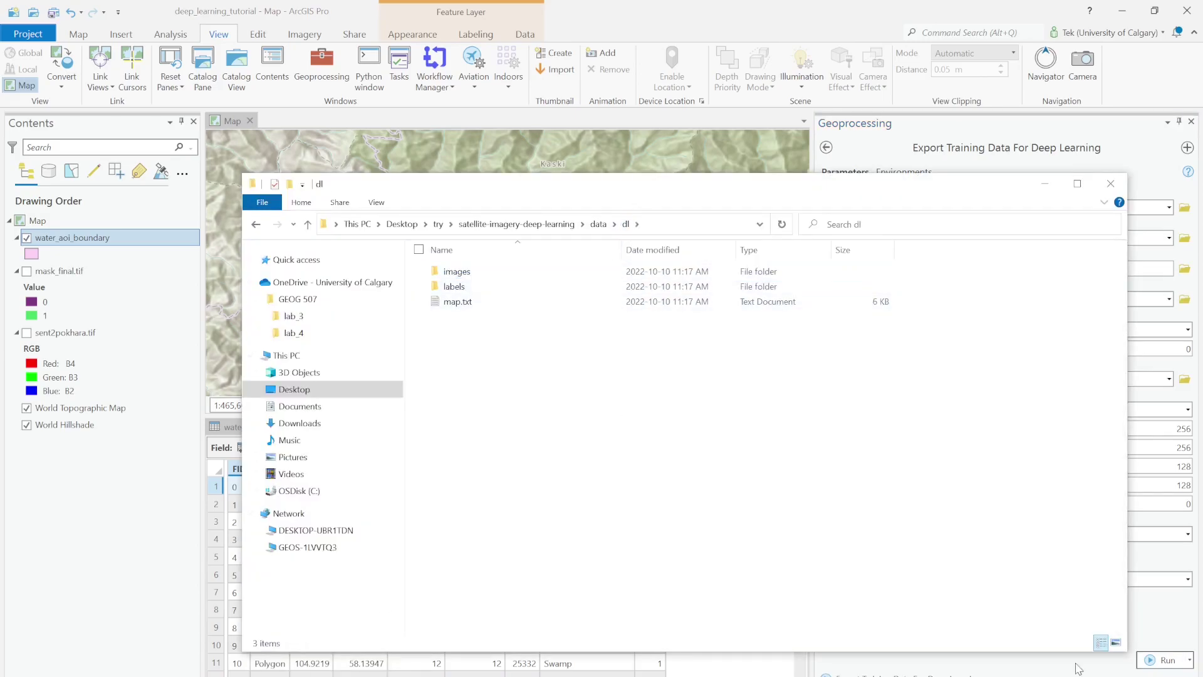
double_click(476, 287)
scroll(556, 444, down, 20)
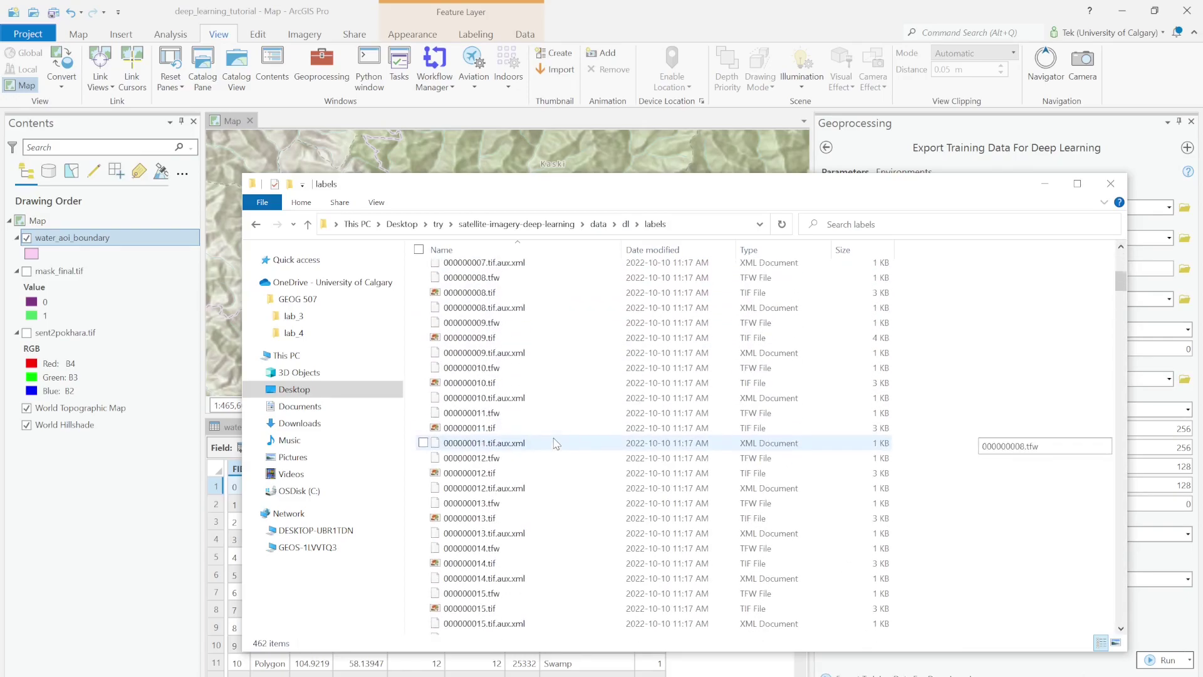
scroll(557, 443, down, 10)
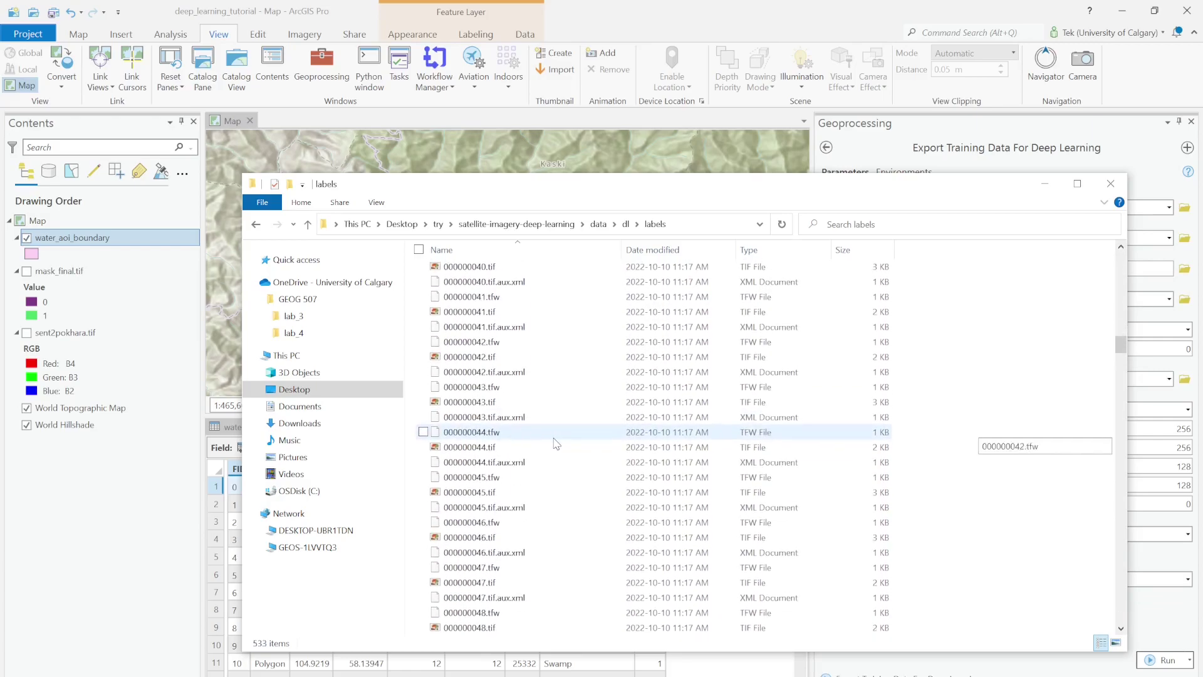
click(478, 474)
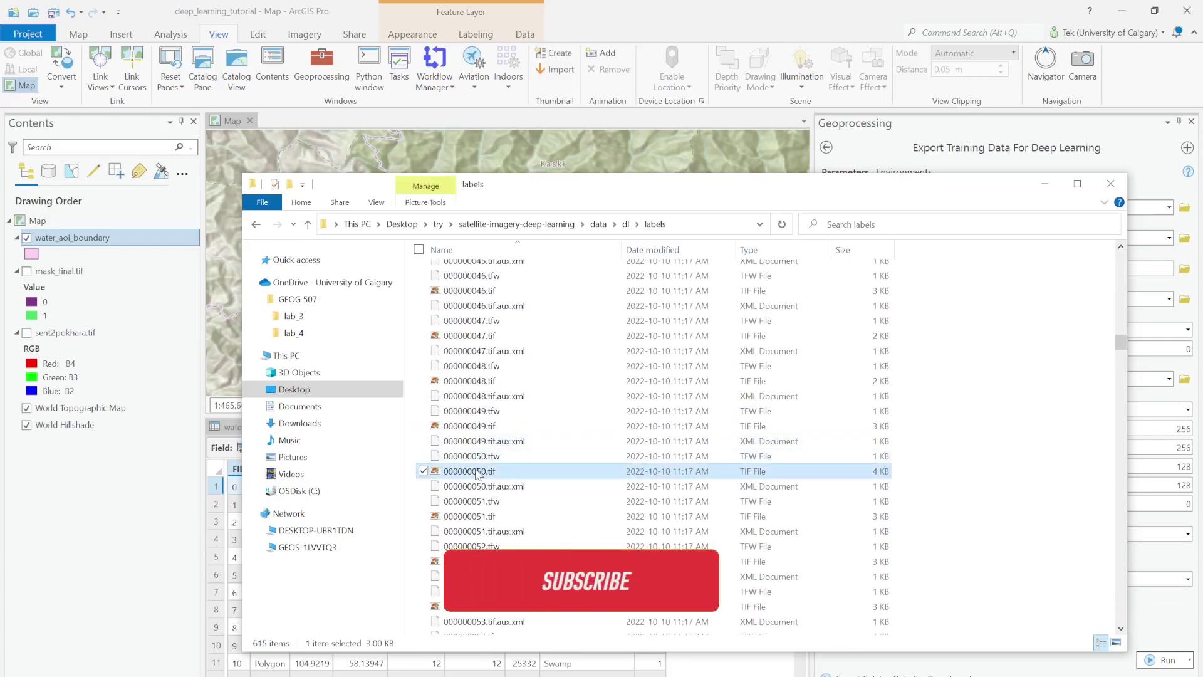
drag(478, 475, 75, 279)
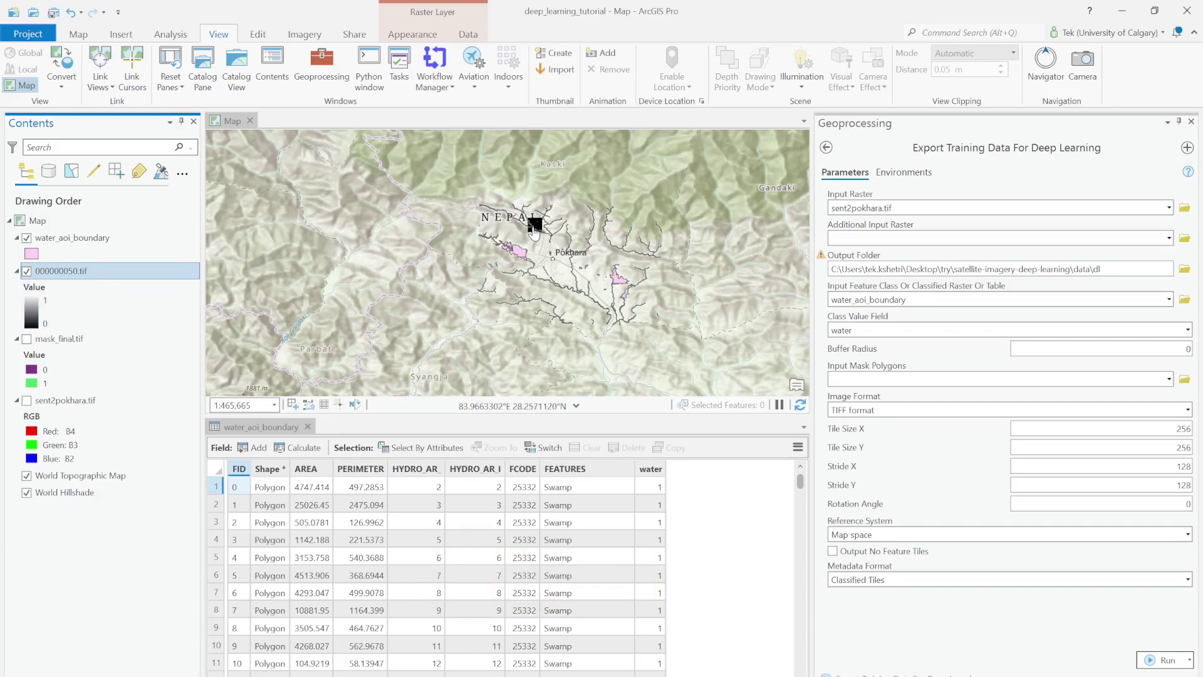
Add label tile 000000036.tif from the labels folder to the map.
key(alt+Tab)
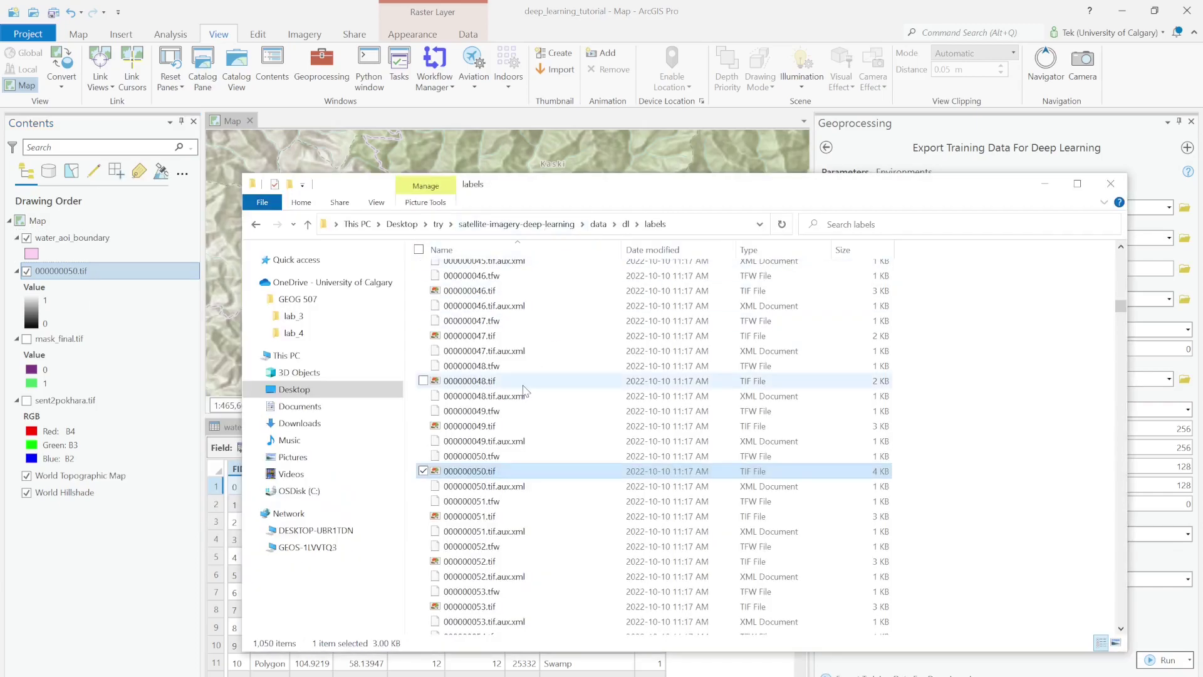
scroll(525, 390, up, 13)
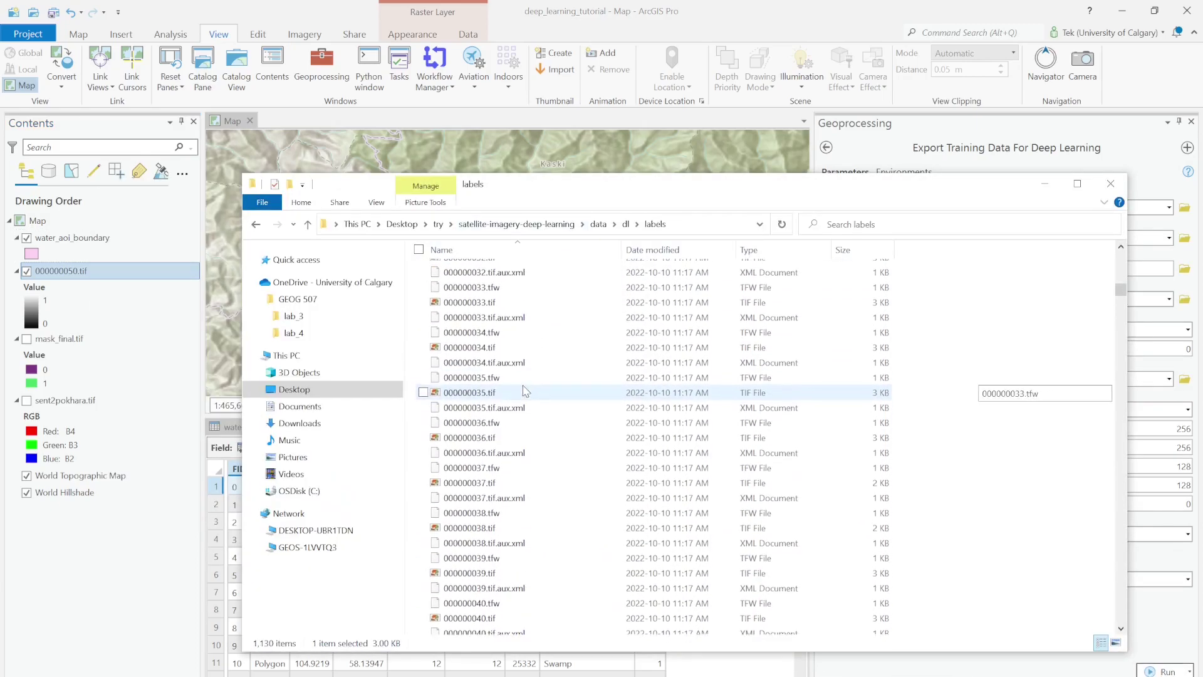
scroll(520, 390, down, 2)
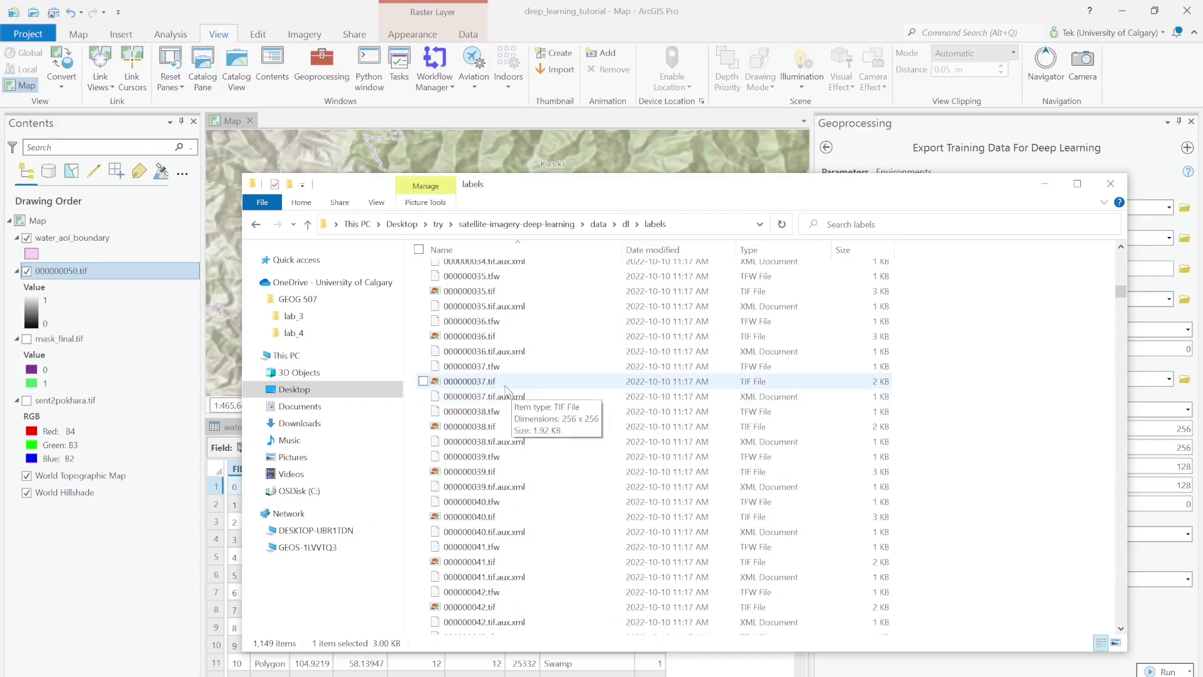
click(505, 383)
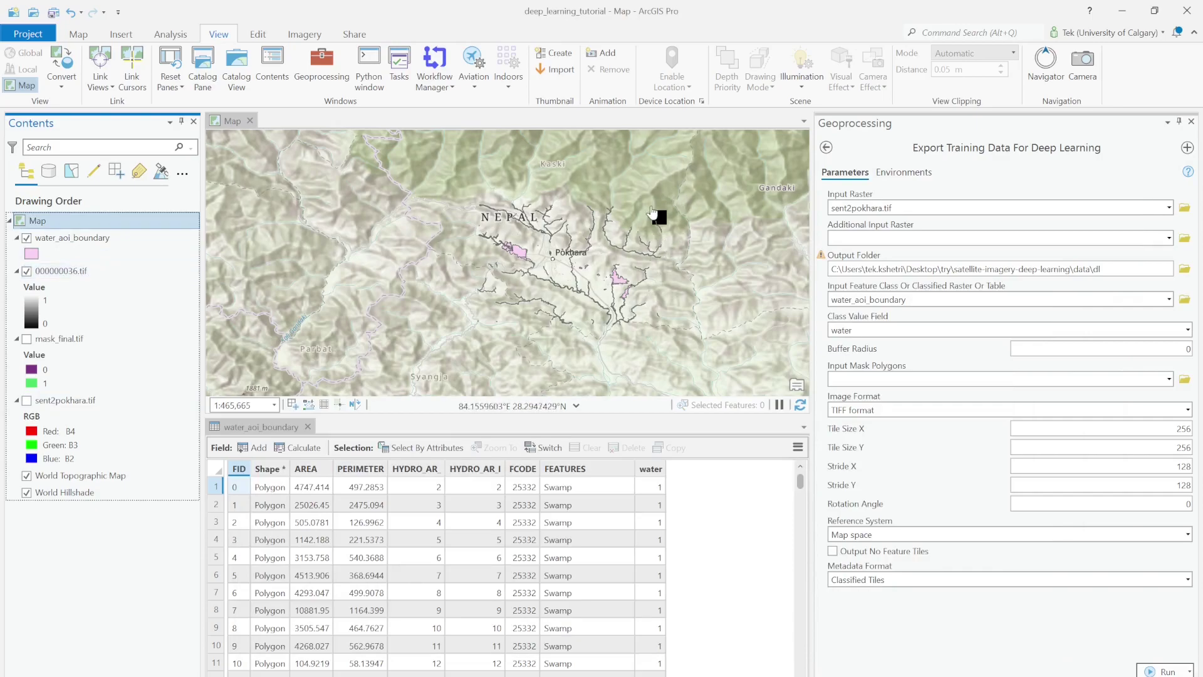
scroll(660, 219, up, 5)
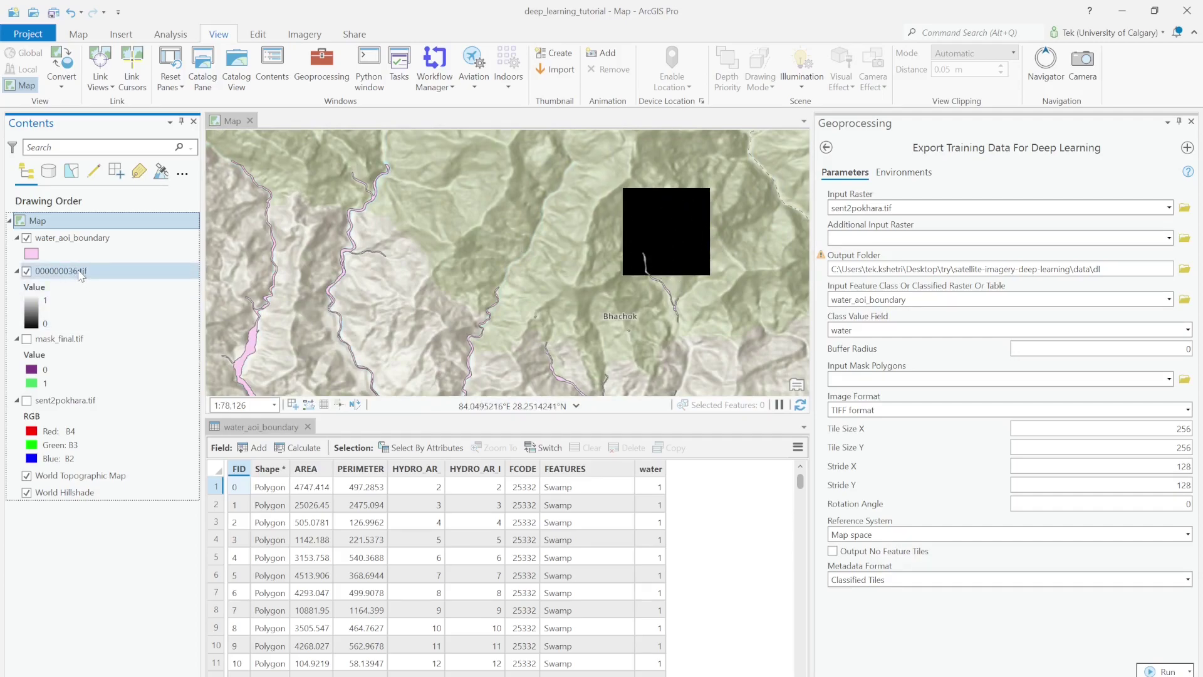
Show sent2pokhara.tif, hide the boundary polygons, and confirm the white water pixels read 1.
click(27, 401)
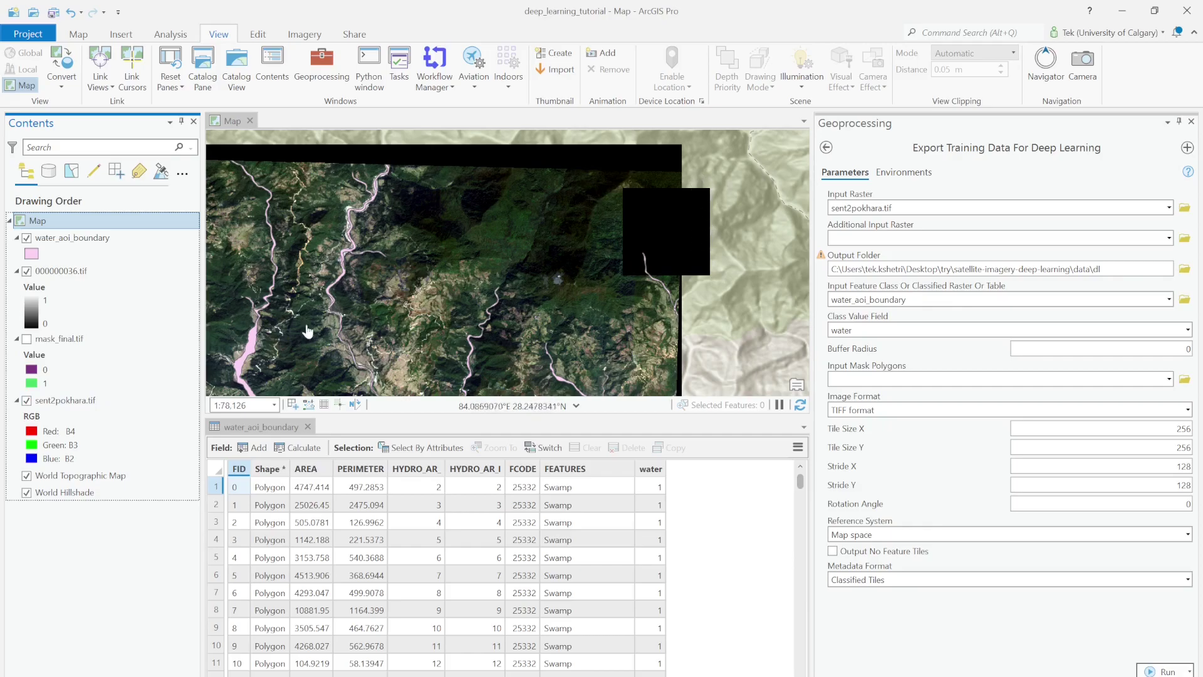
click(27, 238)
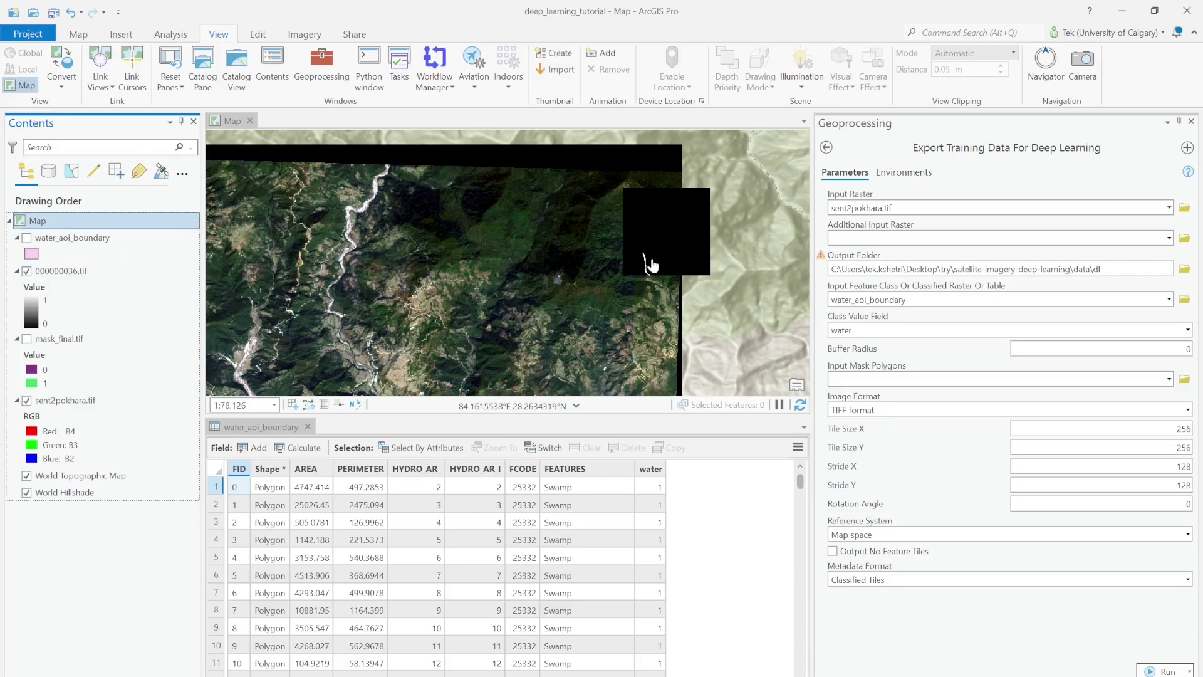
scroll(652, 266, up, 5)
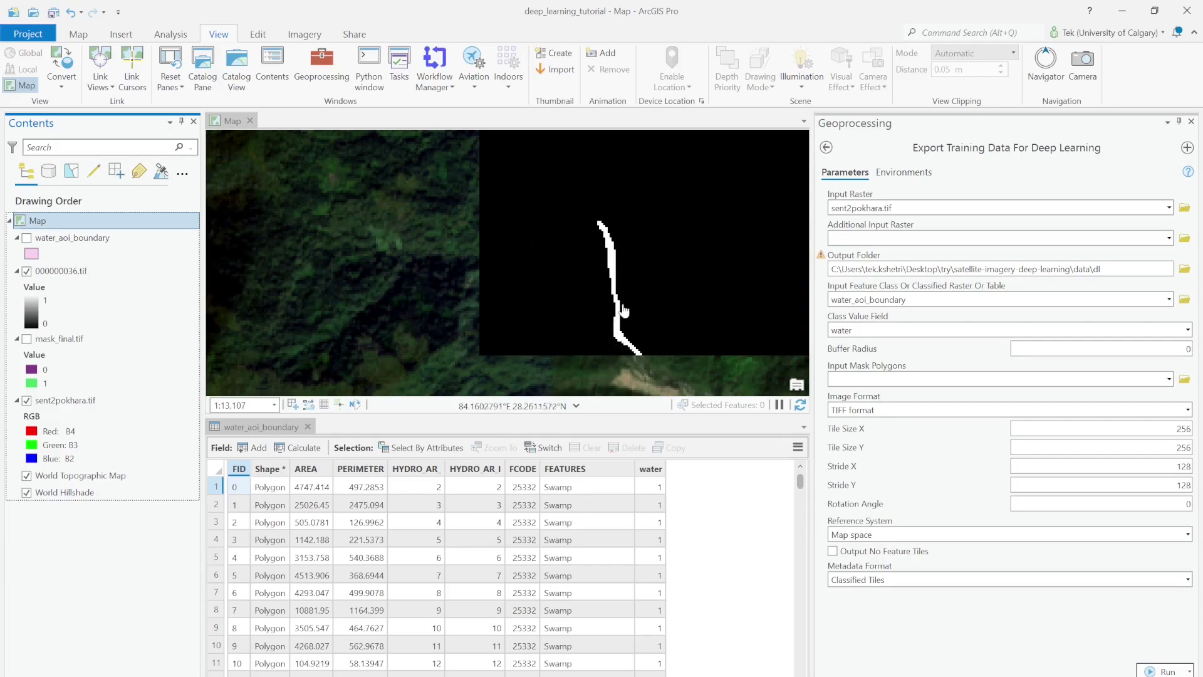
click(610, 254)
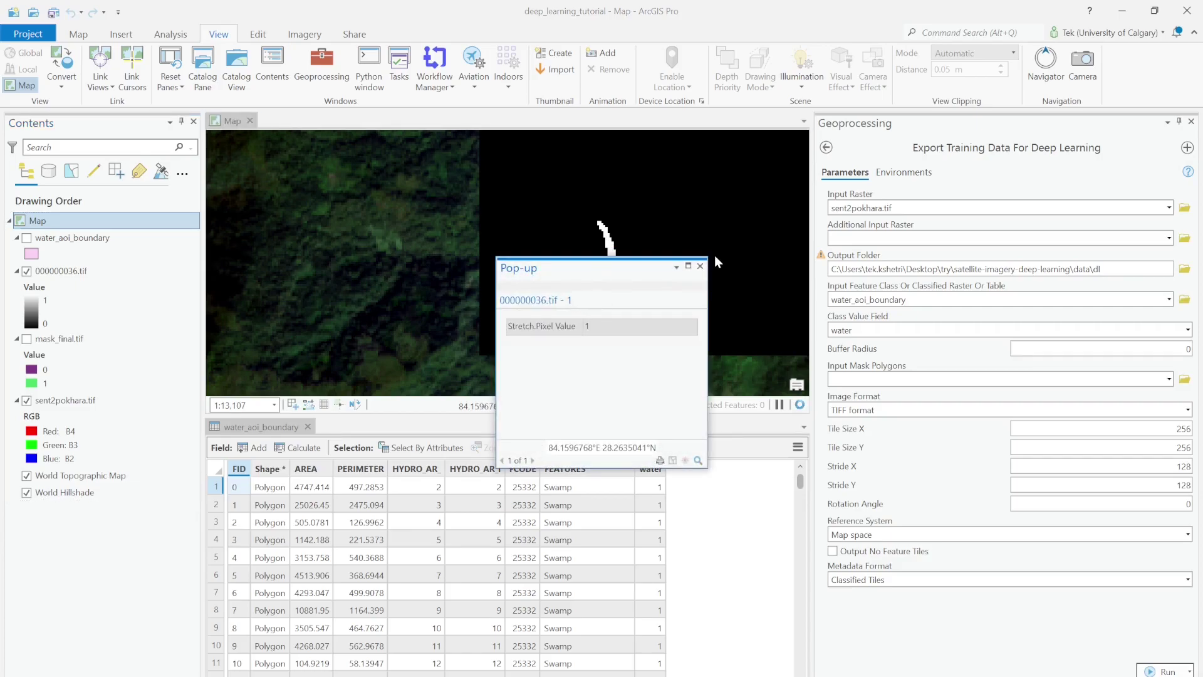
click(700, 266)
scroll(592, 295, down, 5)
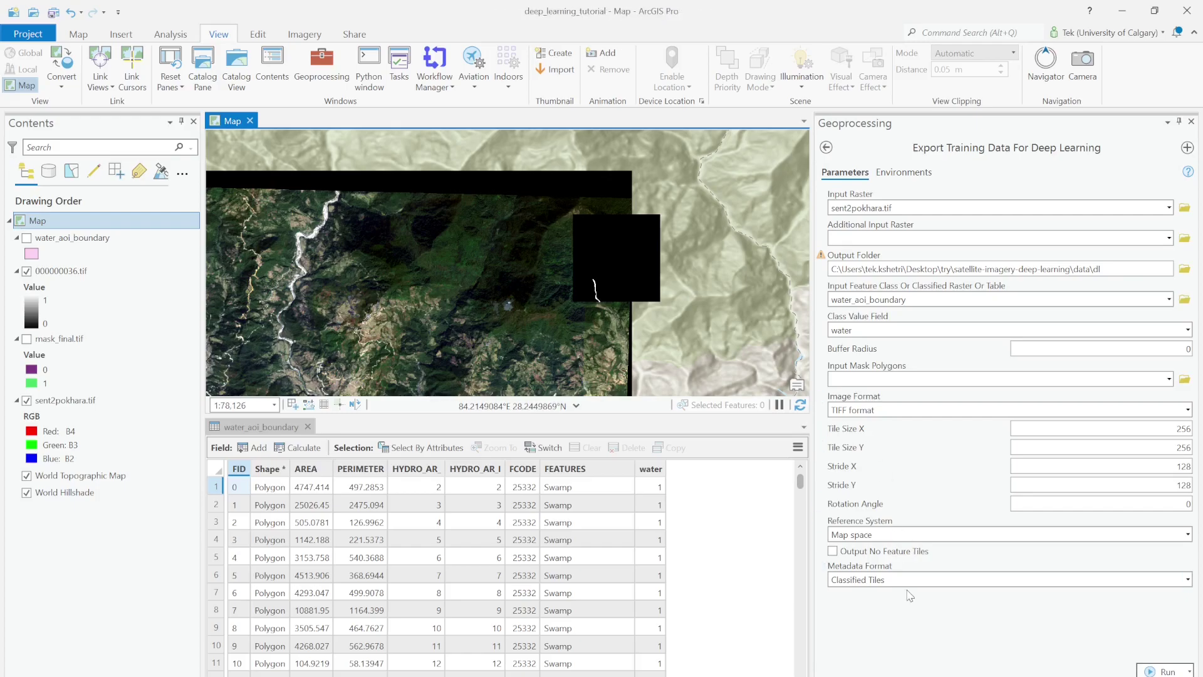
click(1188, 580)
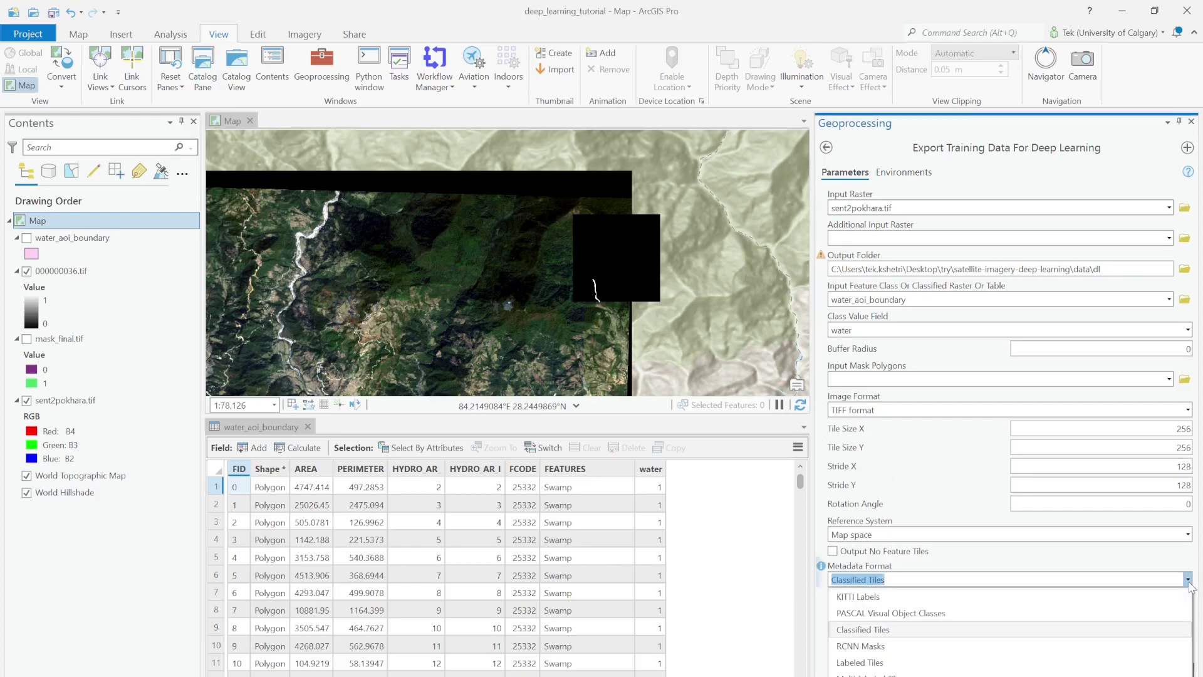
Switch Metadata Format to PASCAL Visual Object Classes, output to dl2, and run the export.
click(982, 614)
click(917, 620)
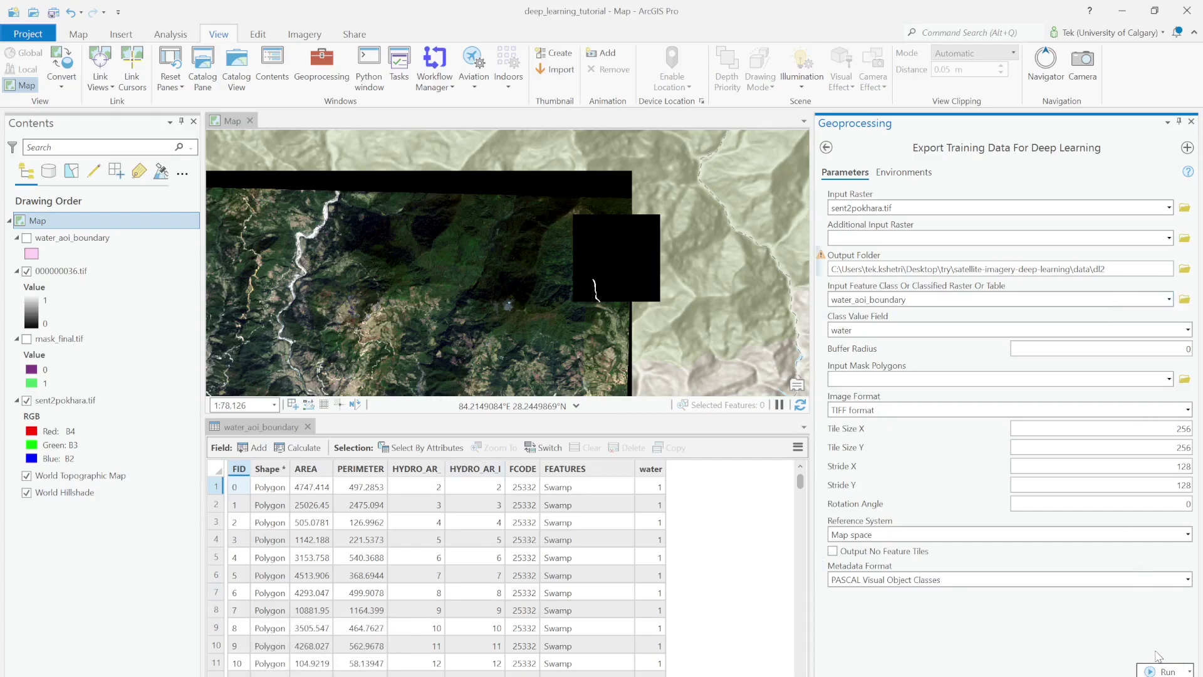
click(1161, 671)
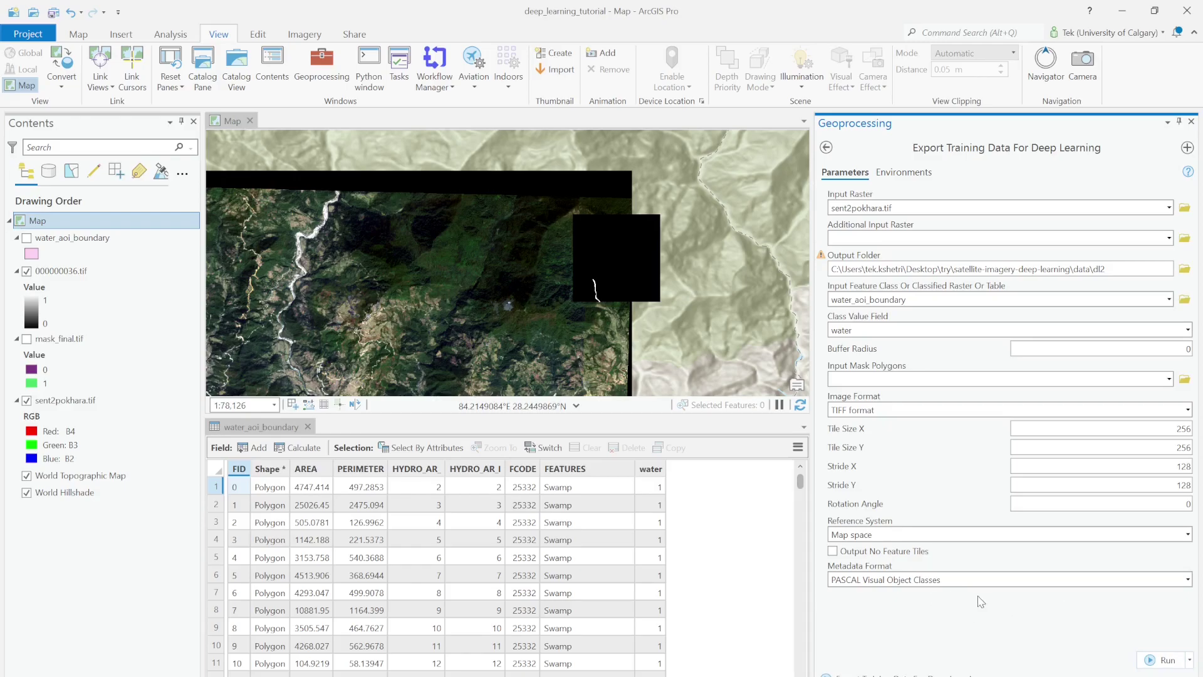
Browse the old dl output's images and labels folders.
key(alt+Tab)
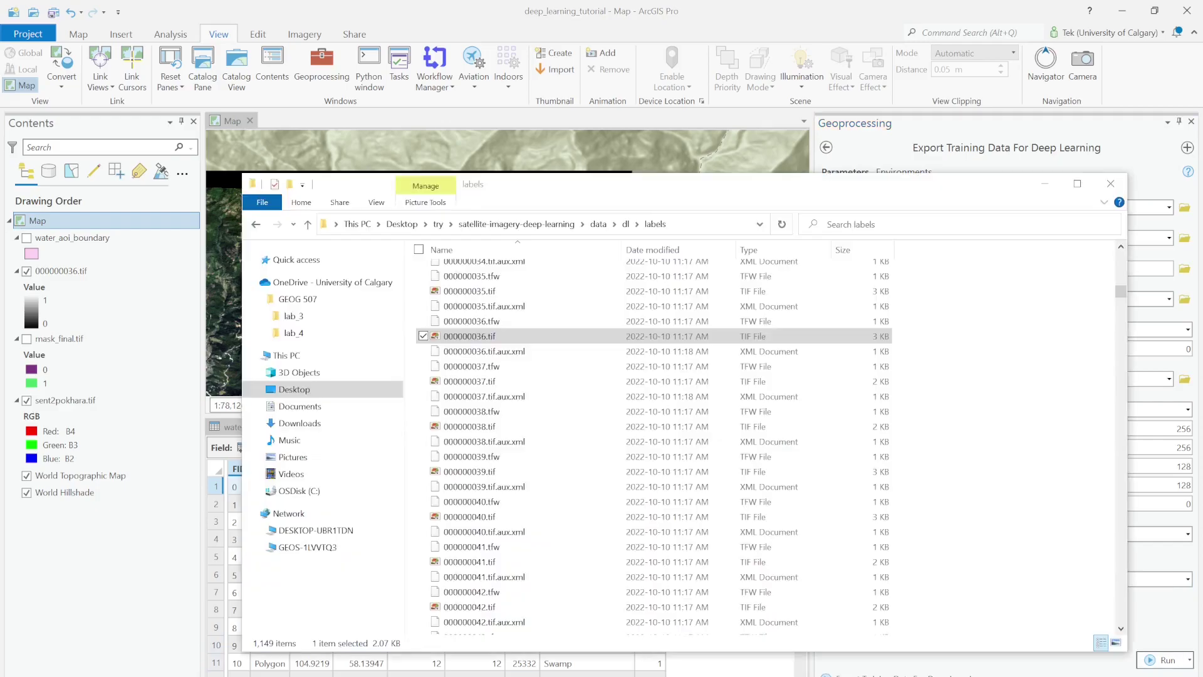
click(598, 225)
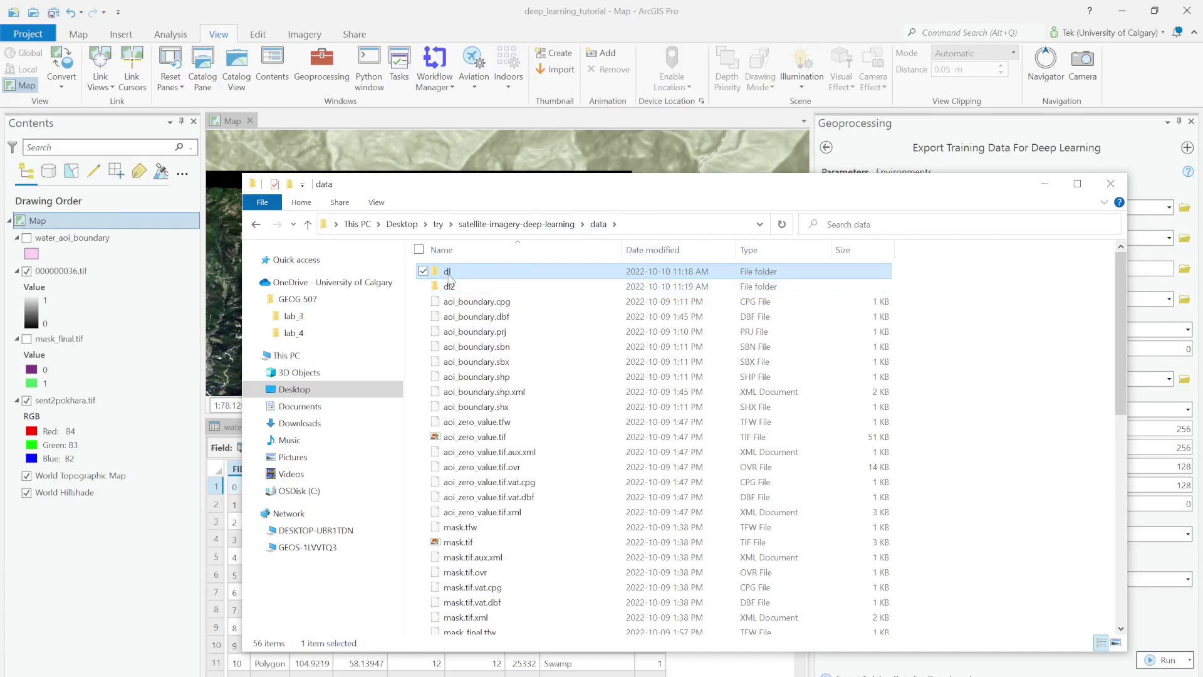
double_click(448, 272)
double_click(467, 275)
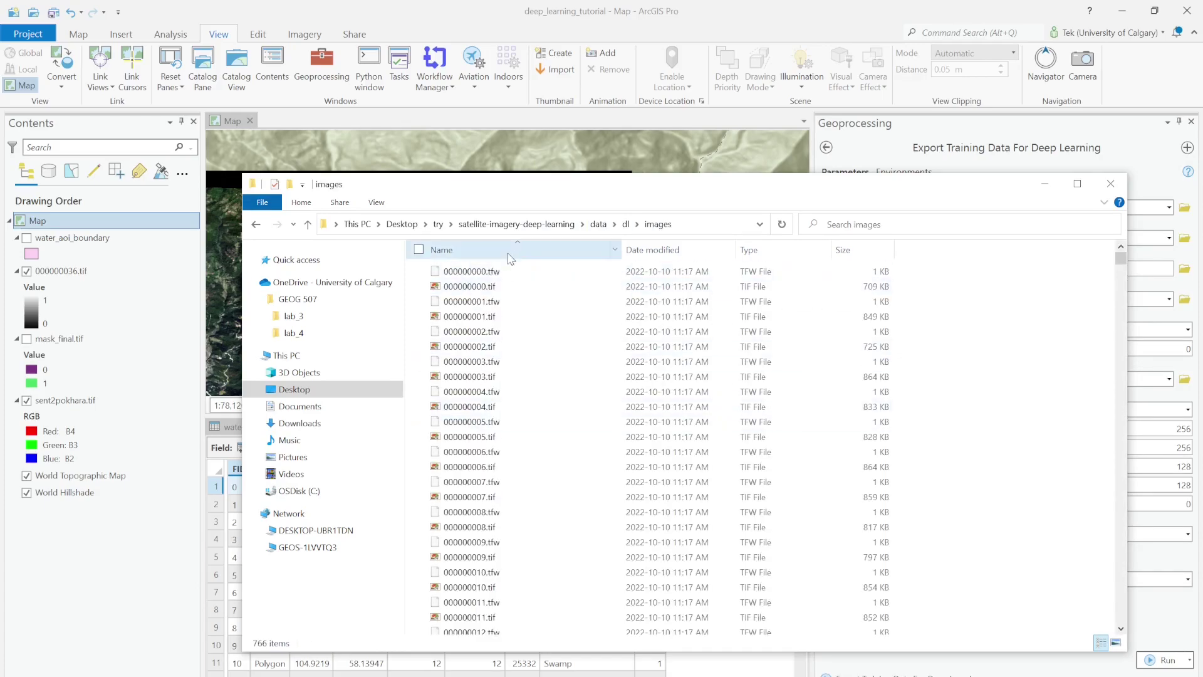
click(626, 224)
double_click(462, 289)
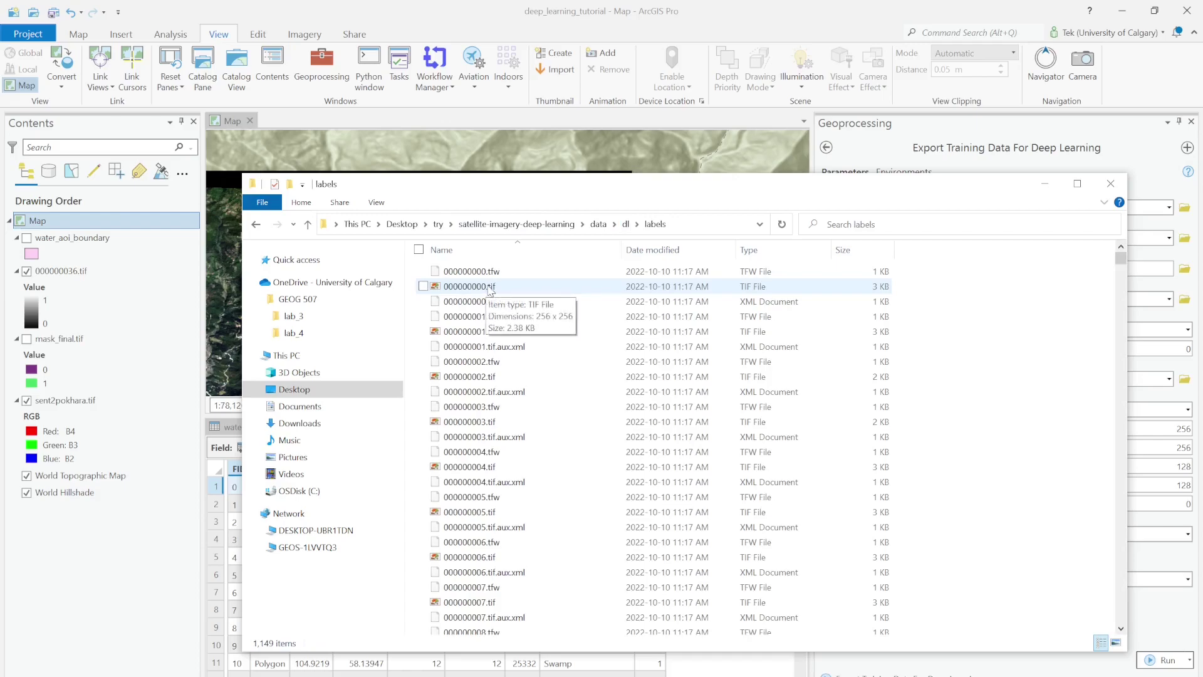
Open the new dl2 folder and look through its exported image chips.
click(599, 224)
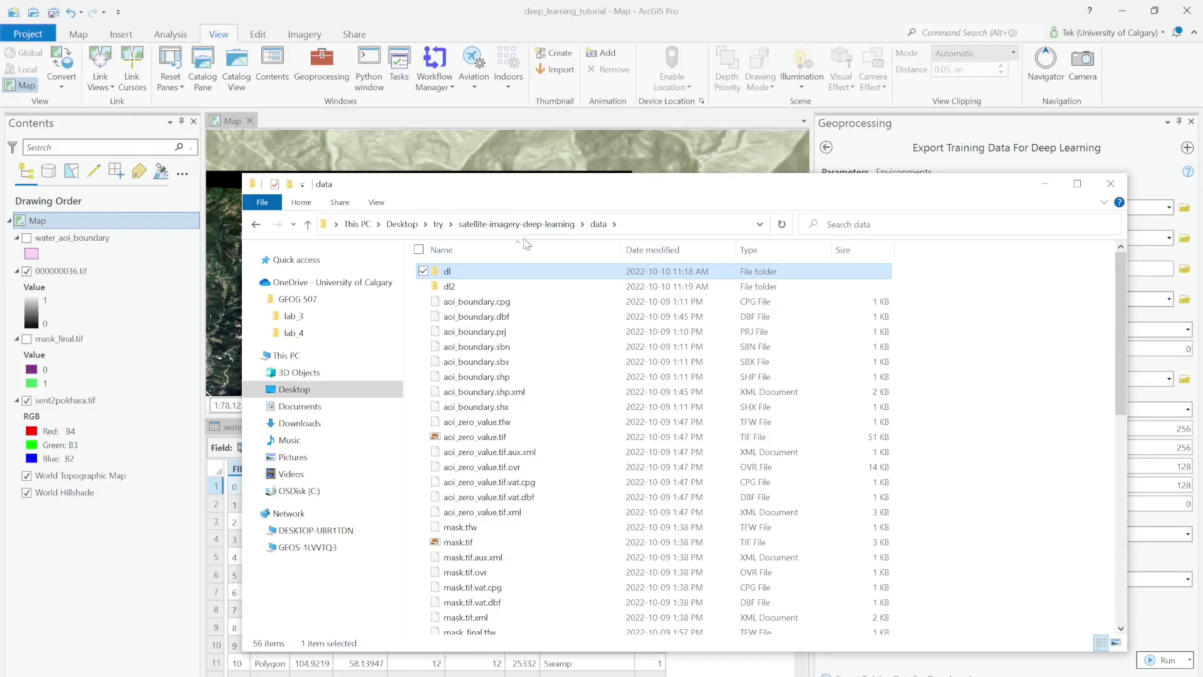
click(462, 289)
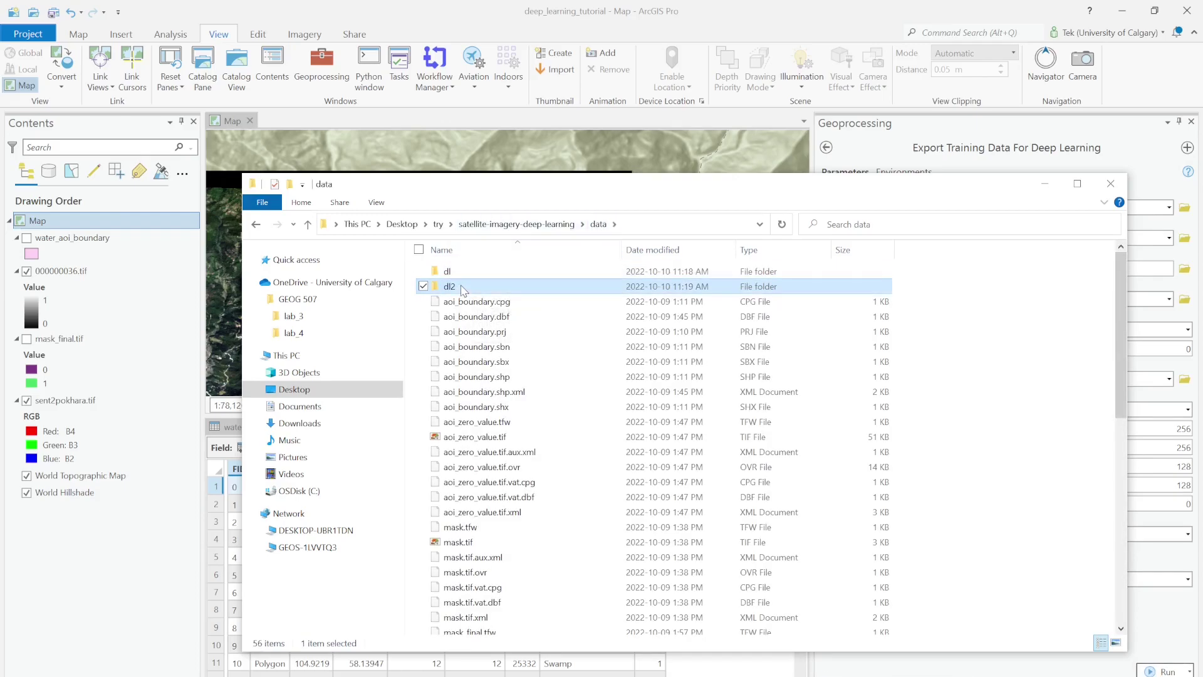
double_click(465, 288)
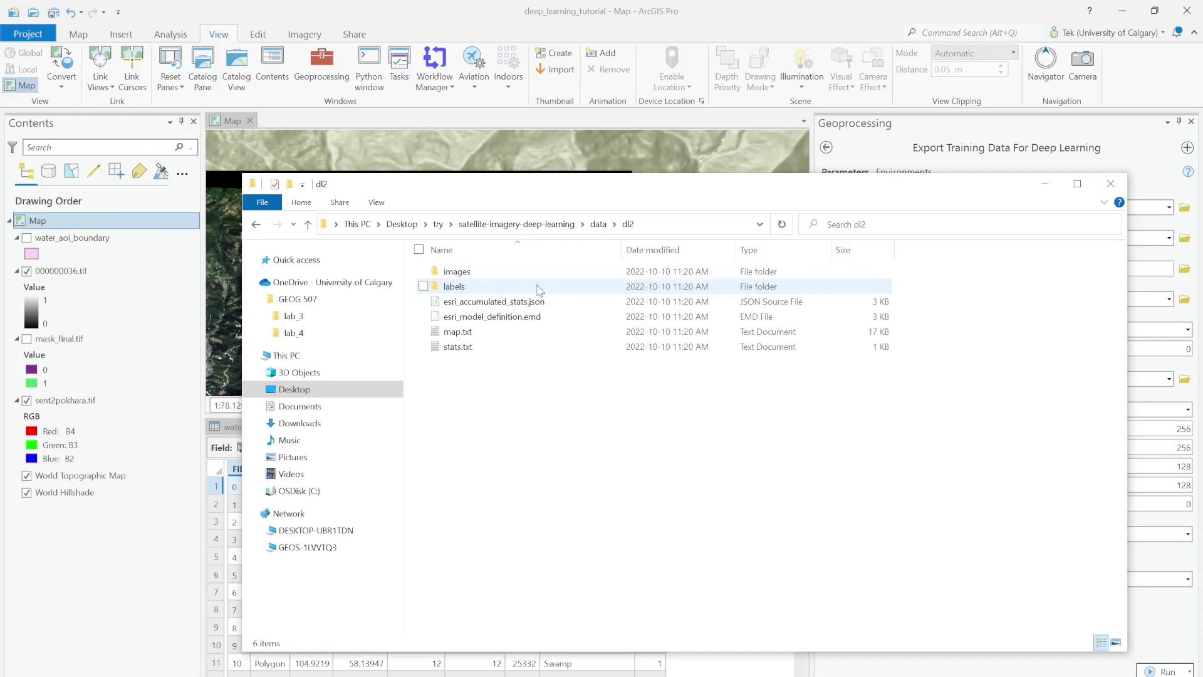
click(486, 274)
double_click(486, 274)
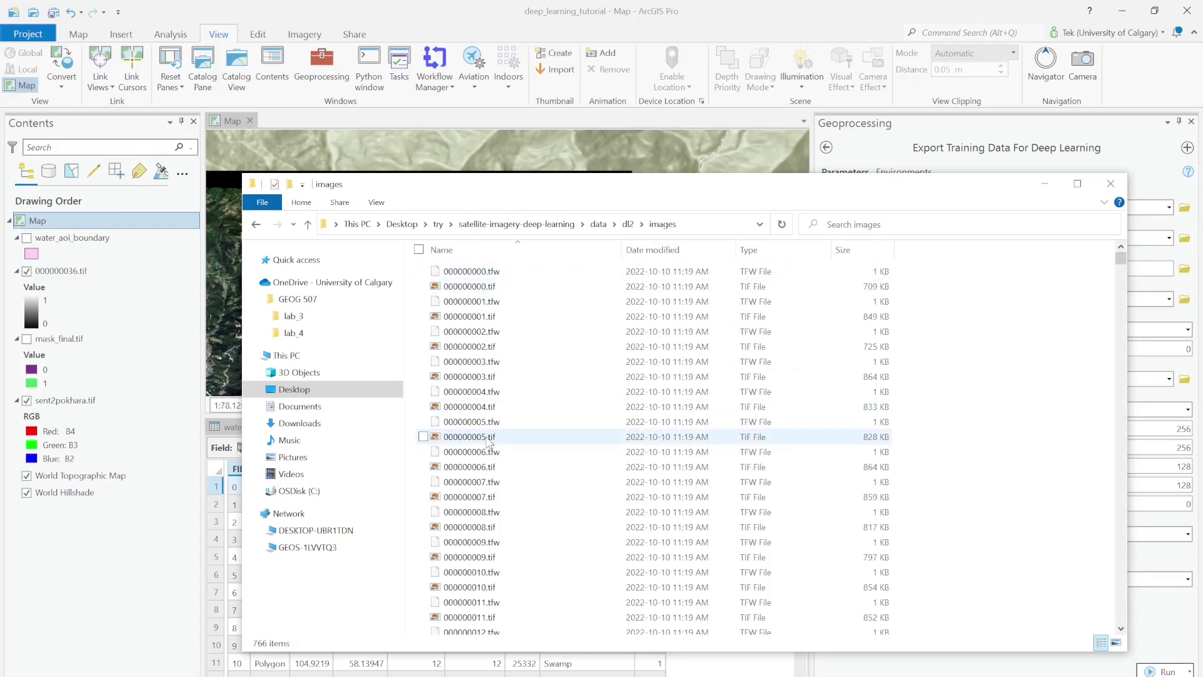
scroll(488, 441, down, 5)
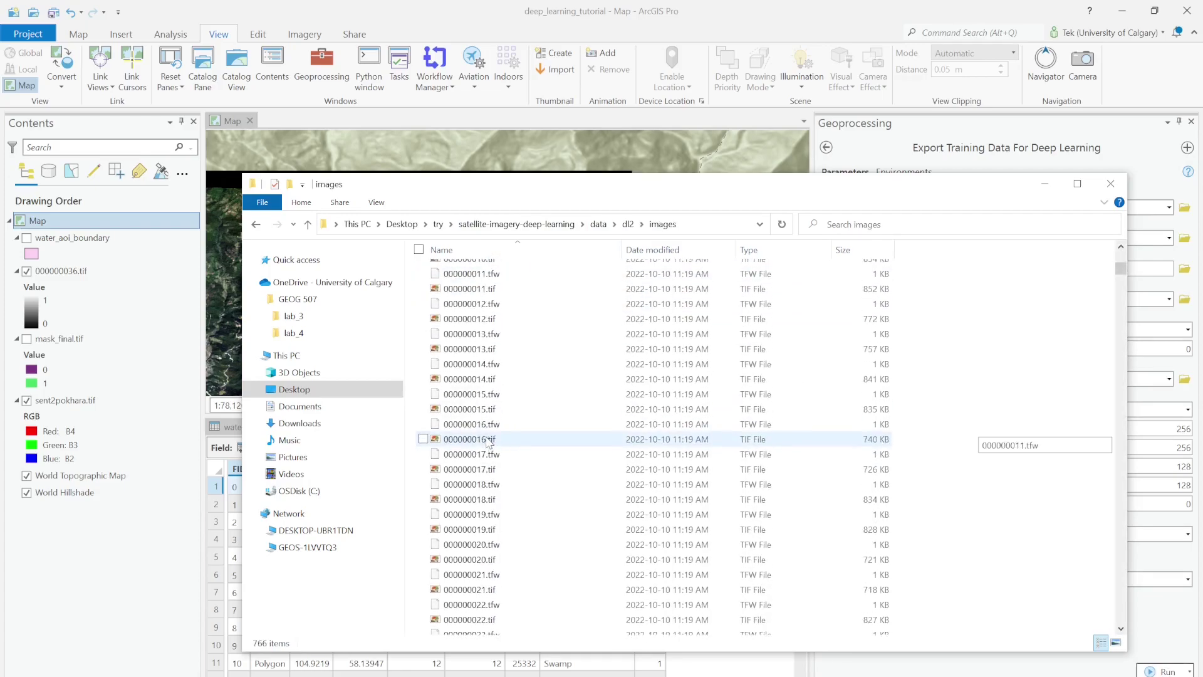
Open dl2's labels folder and launch 000000000.xml, bringing up the app chooser.
click(628, 224)
double_click(486, 286)
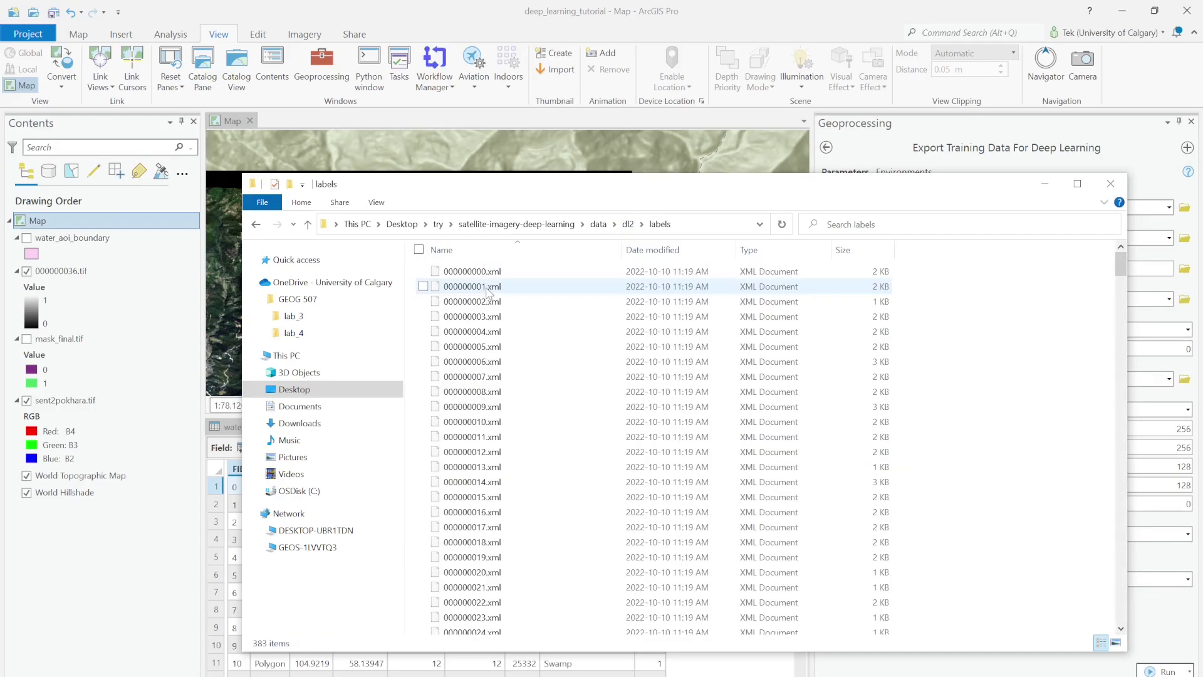
click(487, 277)
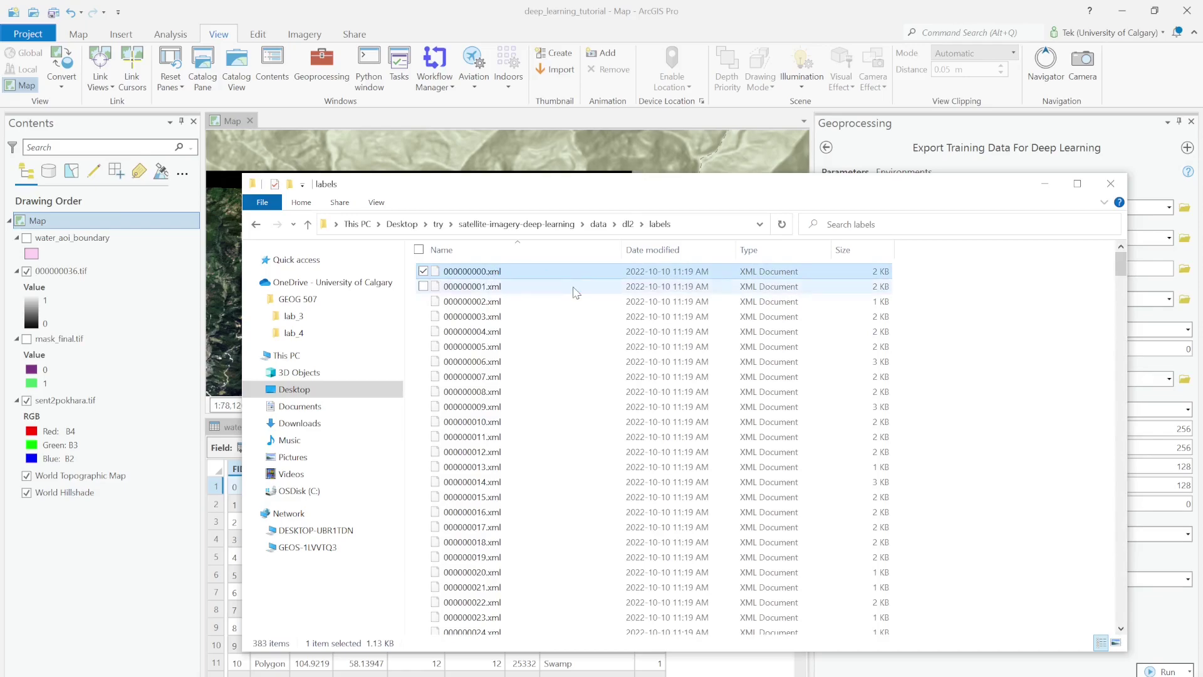
double_click(487, 277)
Open 000000000.xml in maximized Notepad, highlight its depth of 4, then minimize Notepad.
click(514, 362)
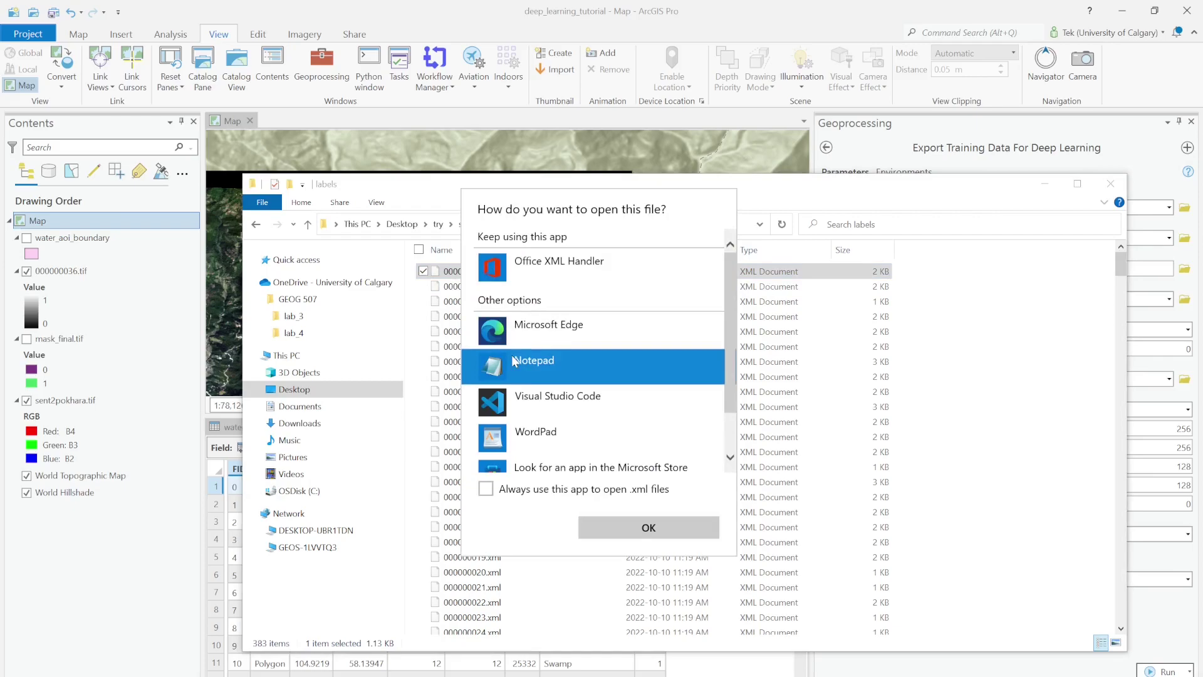
click(614, 524)
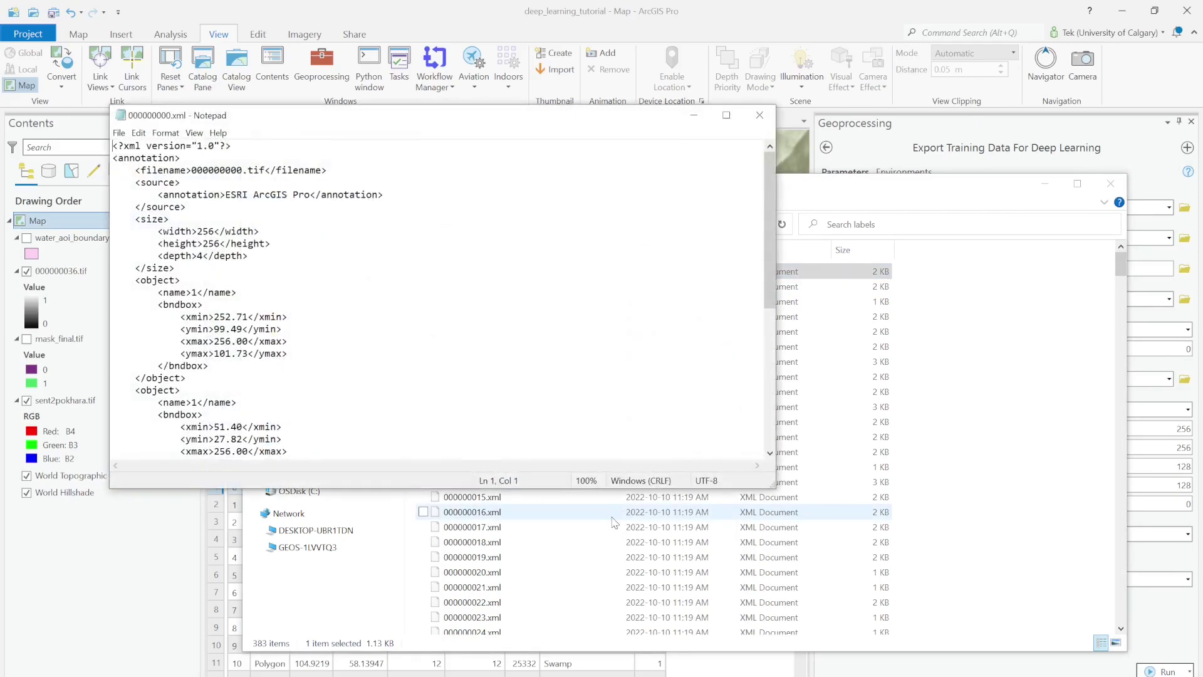
double_click(447, 115)
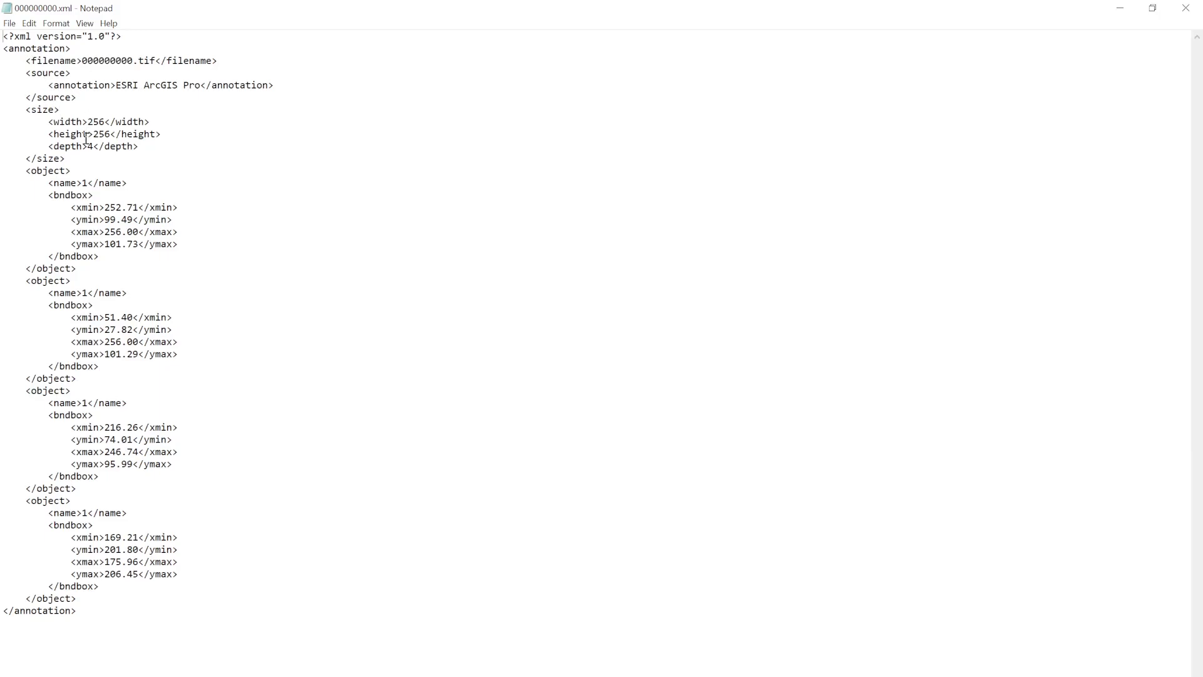
drag(88, 145, 103, 142)
click(1119, 8)
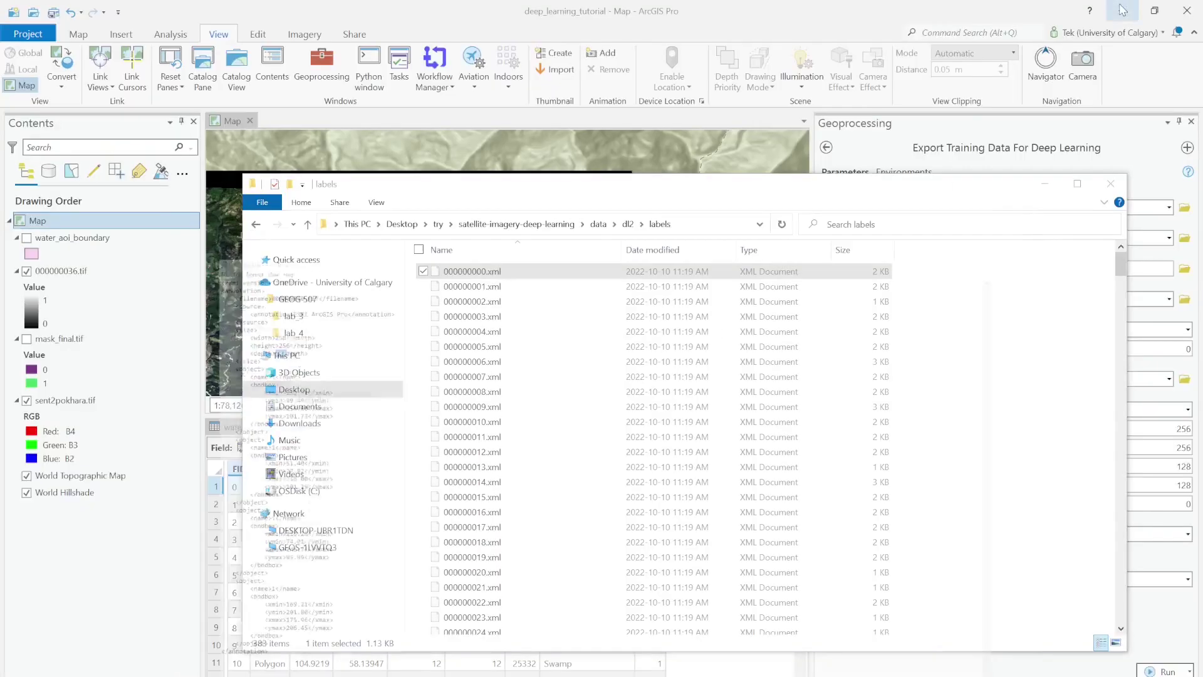
Add the chip 000000000.tif from dl2\images to the map, then close the Notepad label file.
click(628, 224)
click(598, 224)
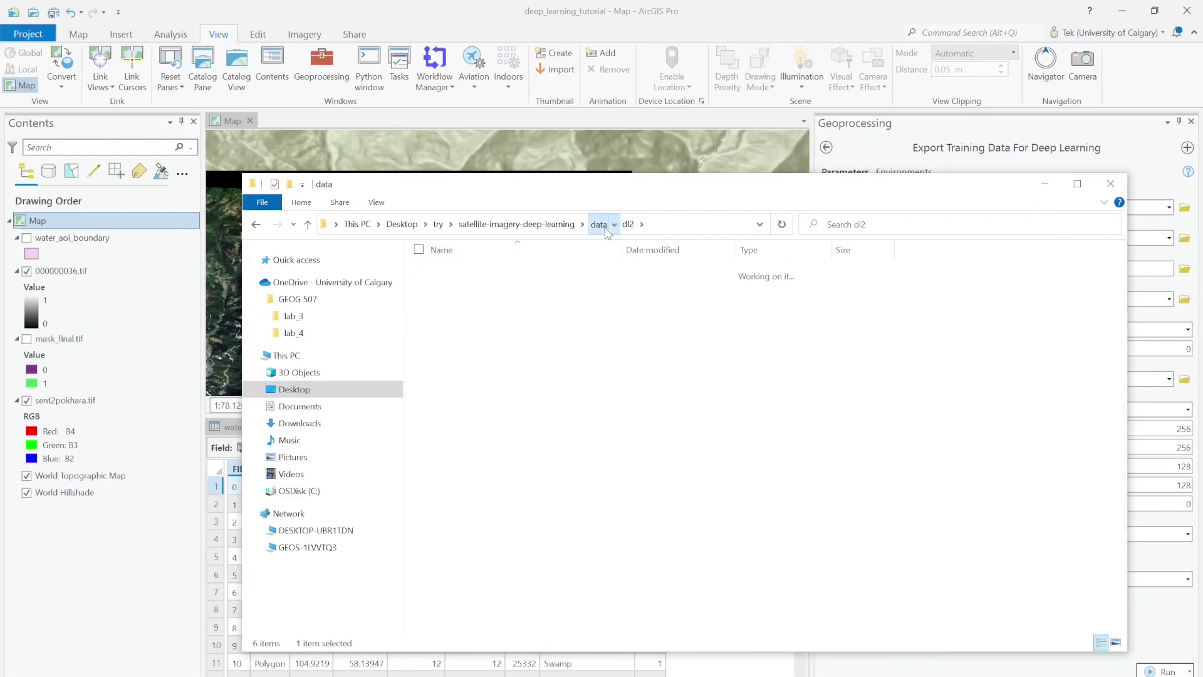
double_click(495, 288)
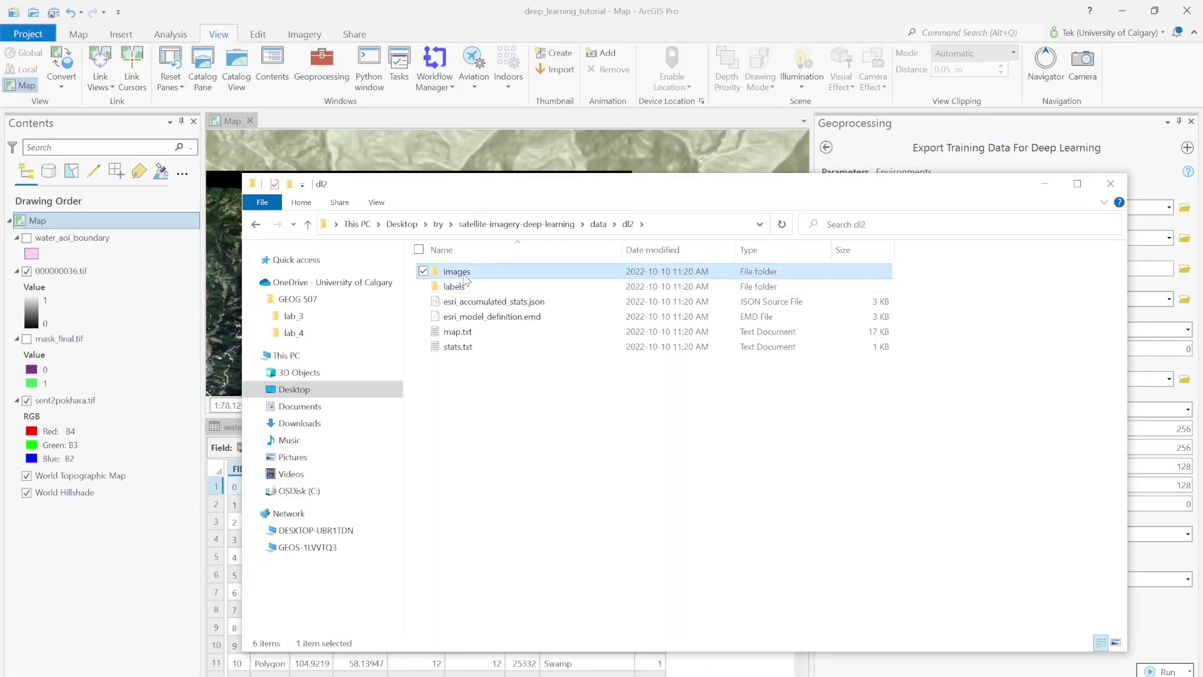
double_click(464, 274)
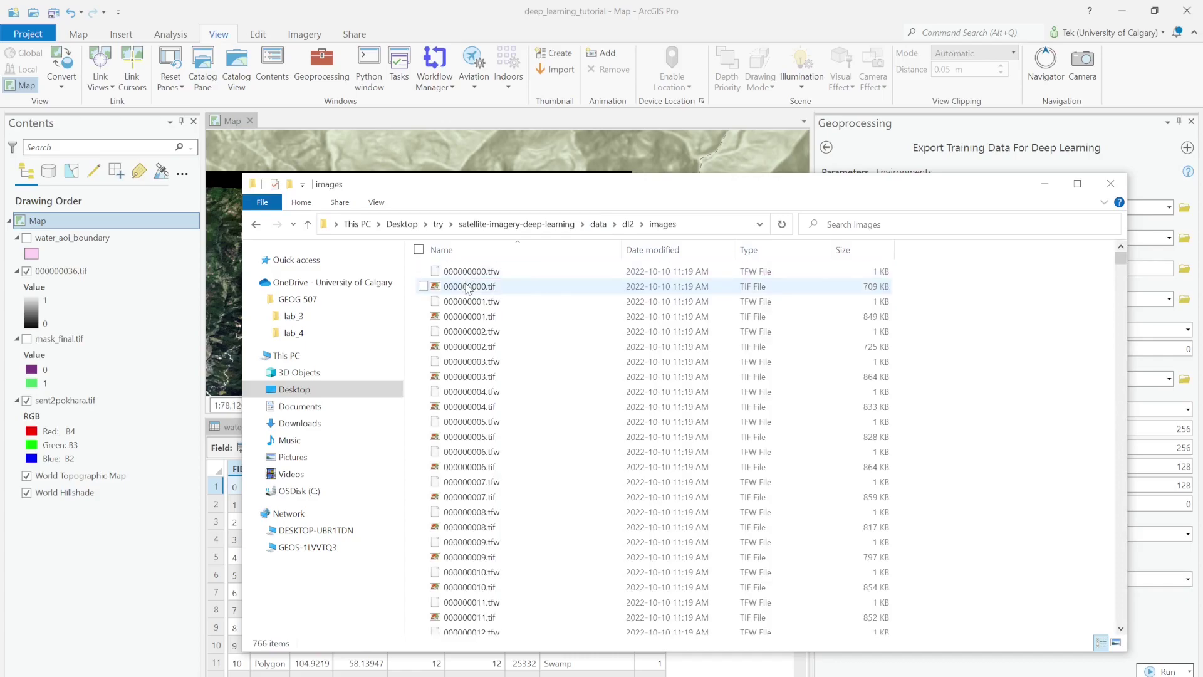
drag(466, 286, 63, 270)
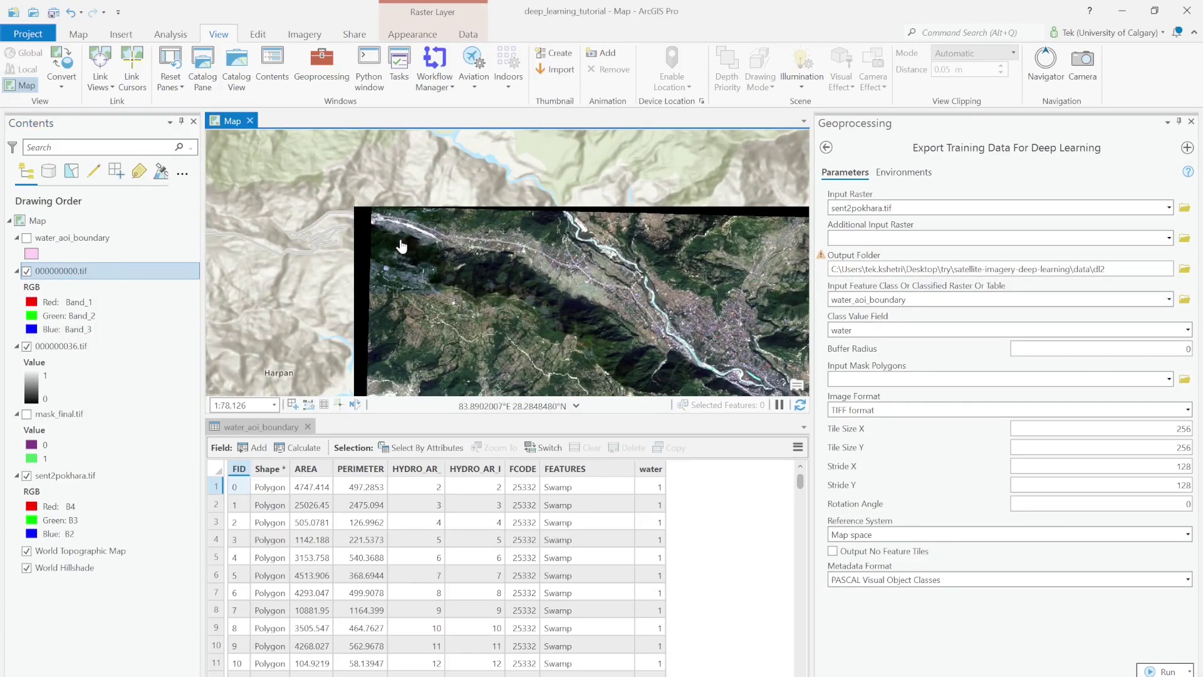
scroll(400, 247, up, 5)
scroll(423, 292, down, 2)
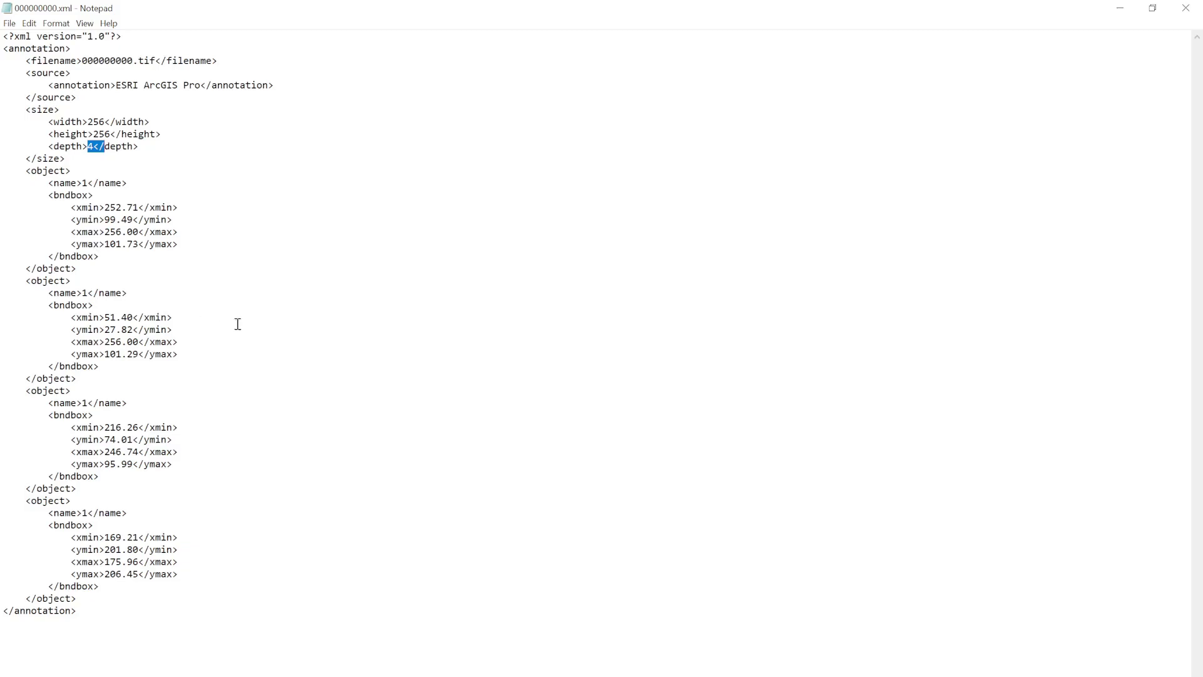
click(1186, 8)
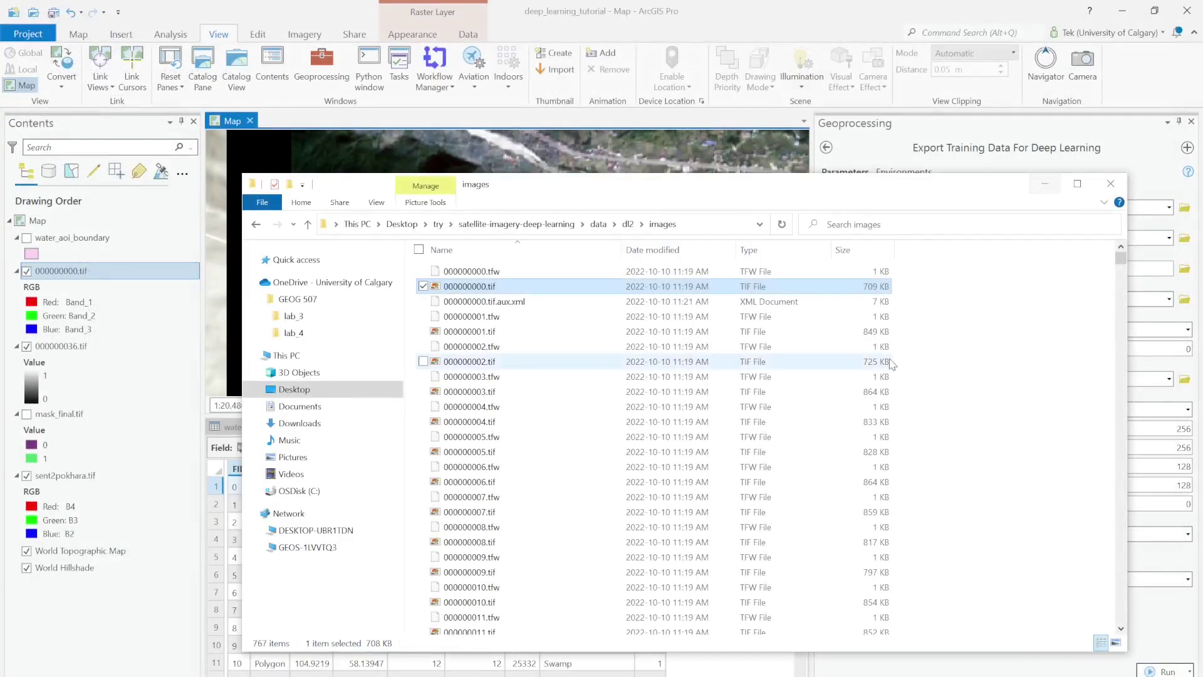
Set the export tool's Metadata Format to Export Tiles.
click(1045, 183)
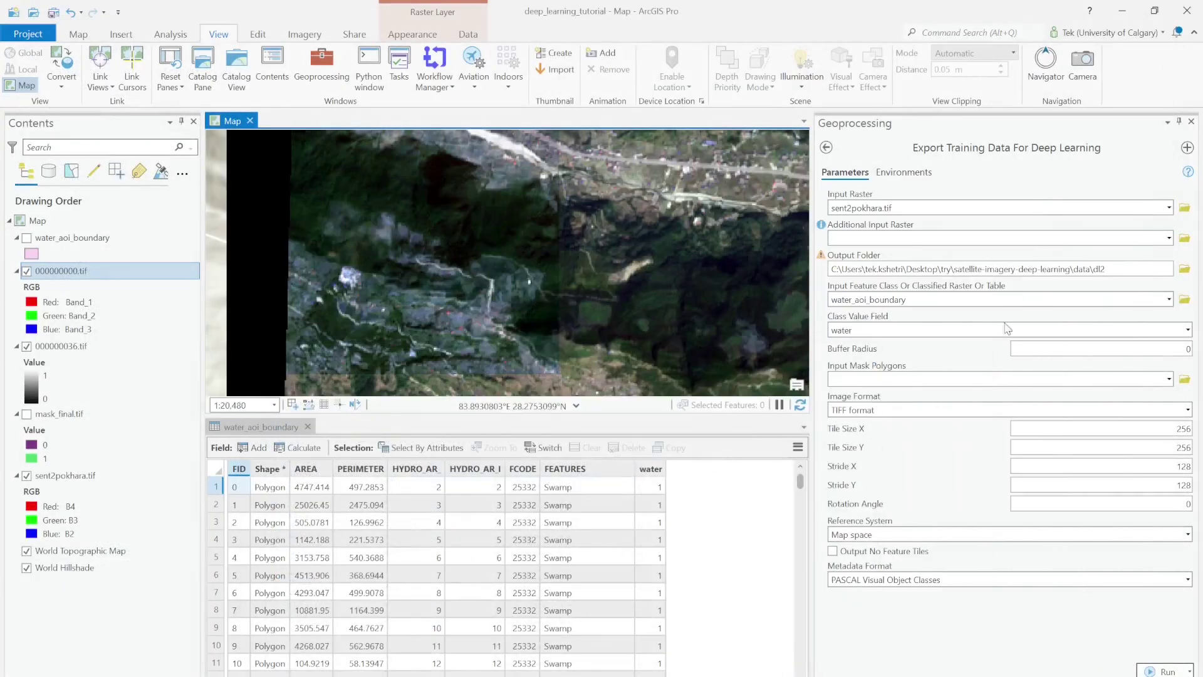
click(919, 636)
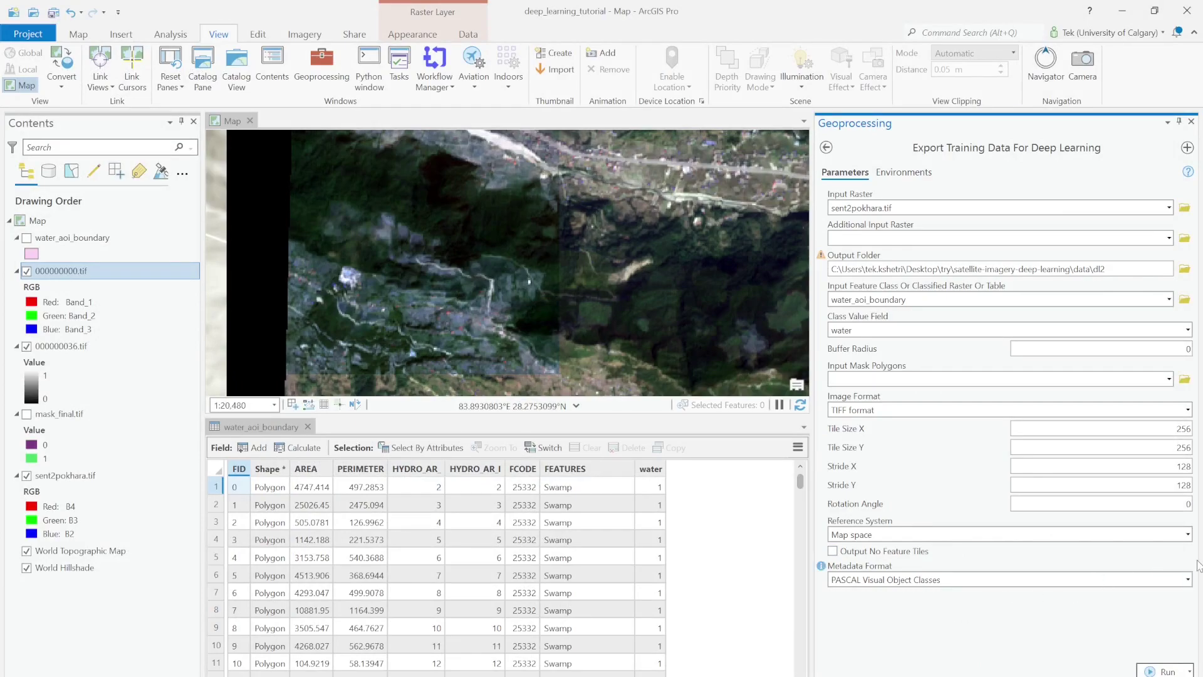
click(1187, 580)
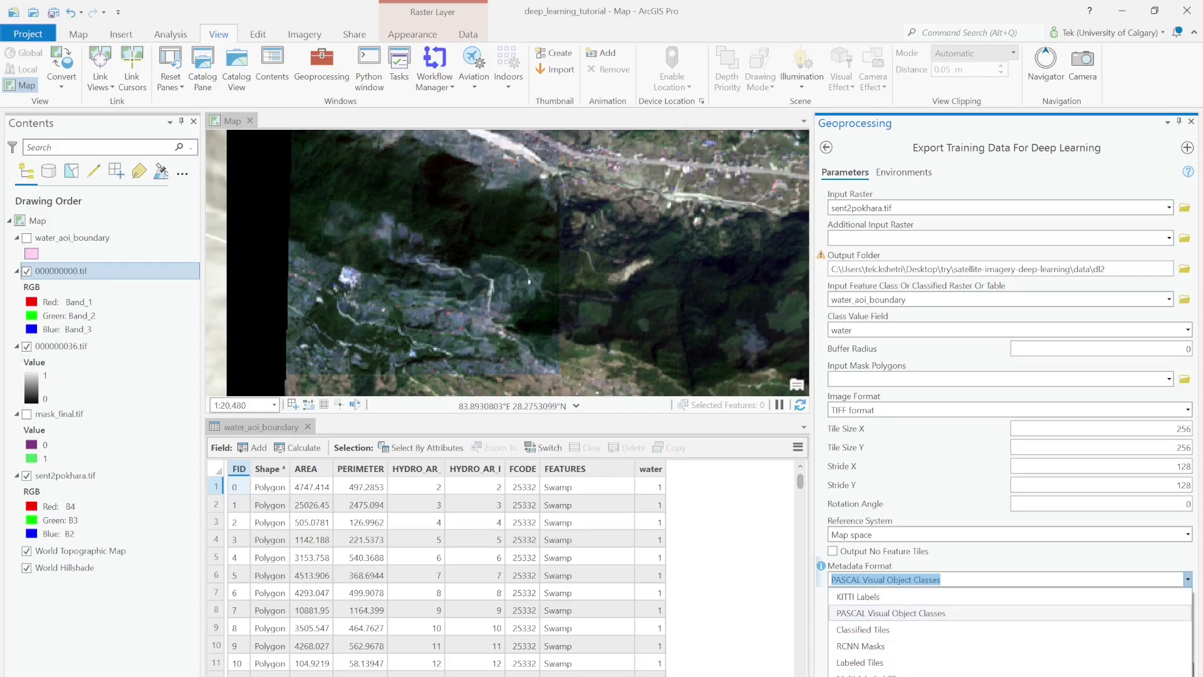
click(901, 634)
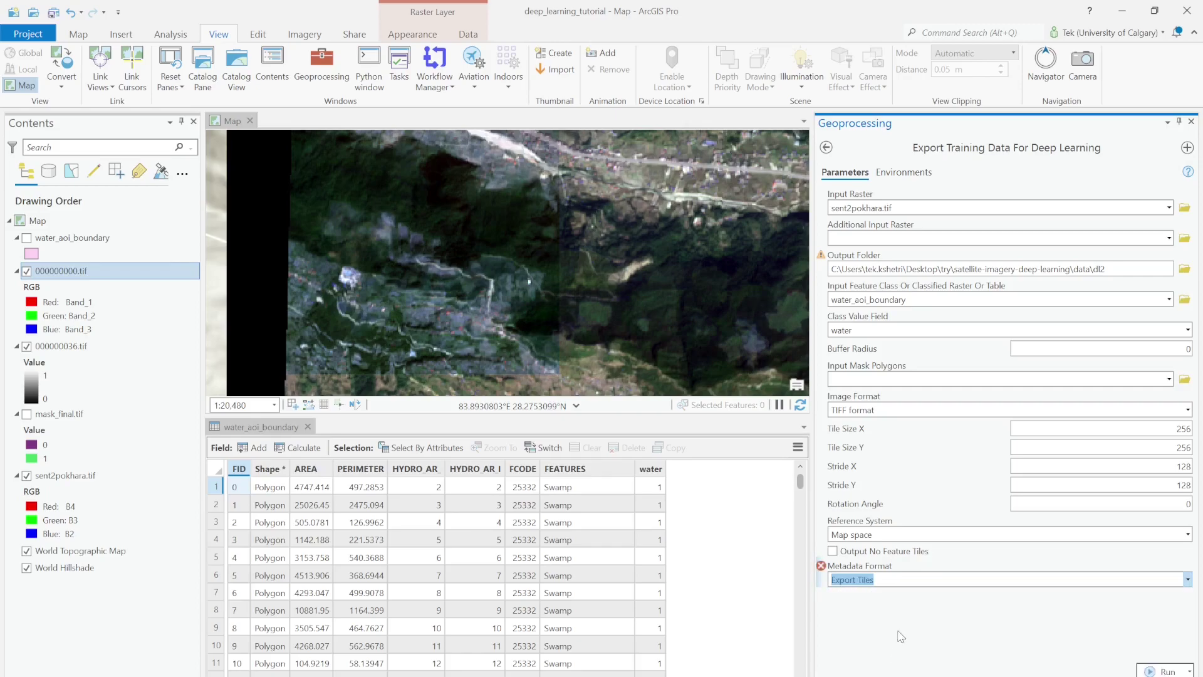
Clear the water_aoi_boundary Input Feature Class value, leaving it empty.
double_click(924, 302)
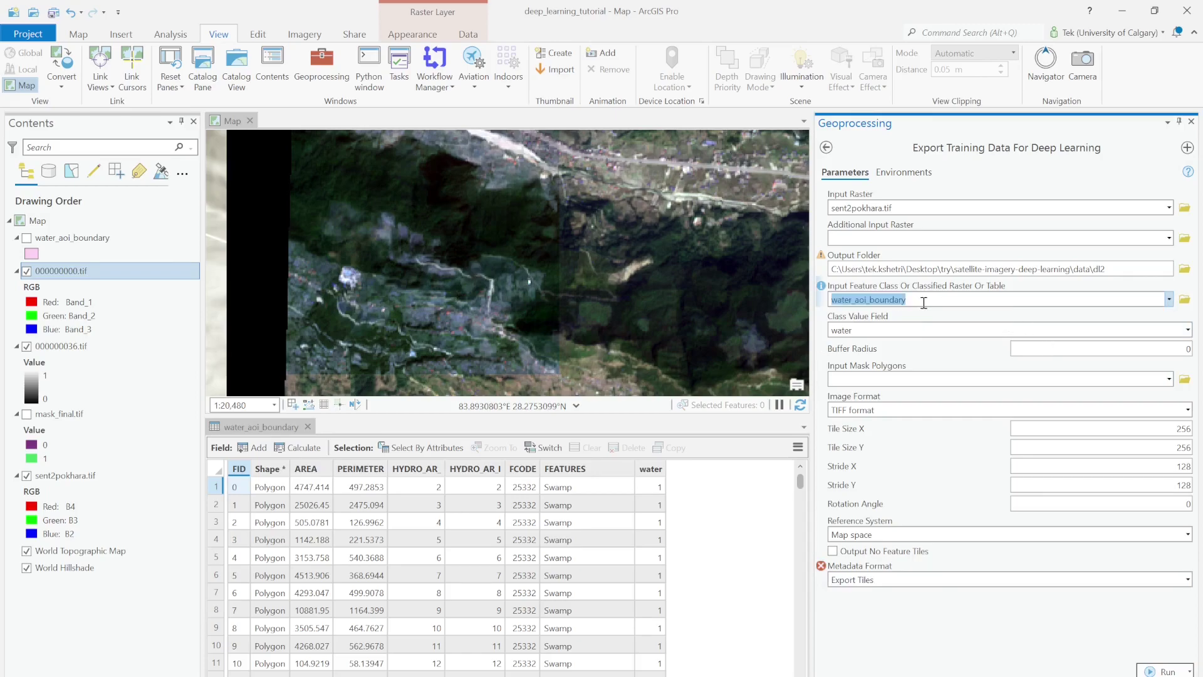
key(BackSpace)
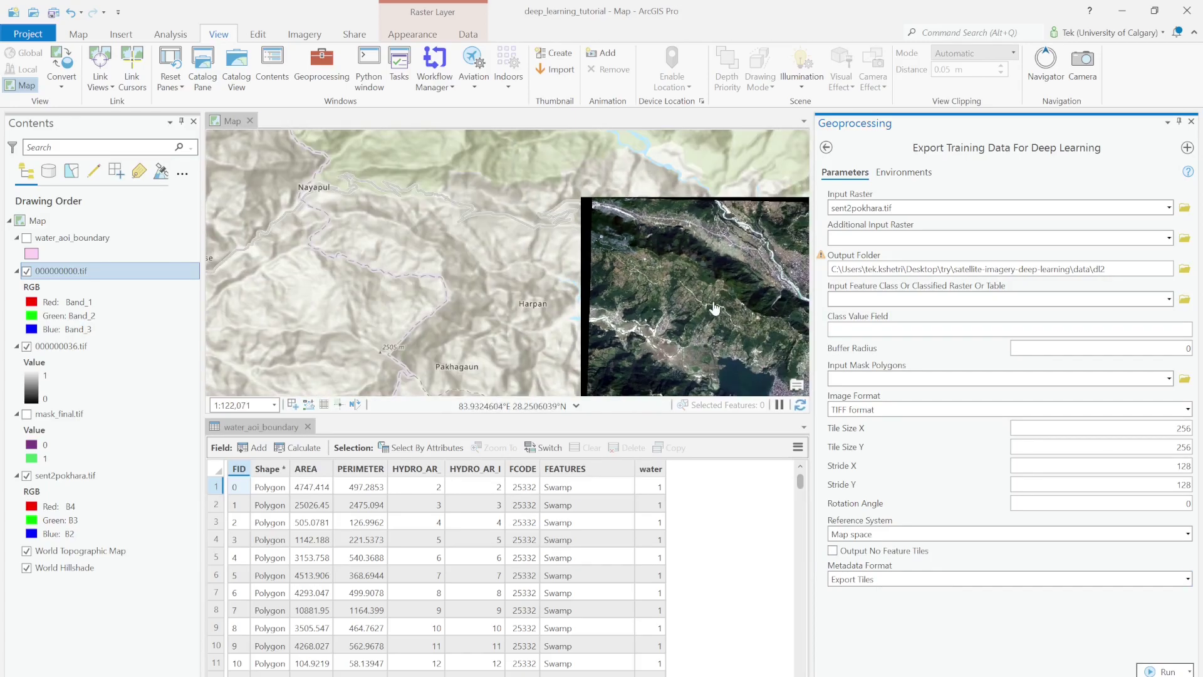
scroll(636, 236, down, 5)
scroll(406, 243, down, 3)
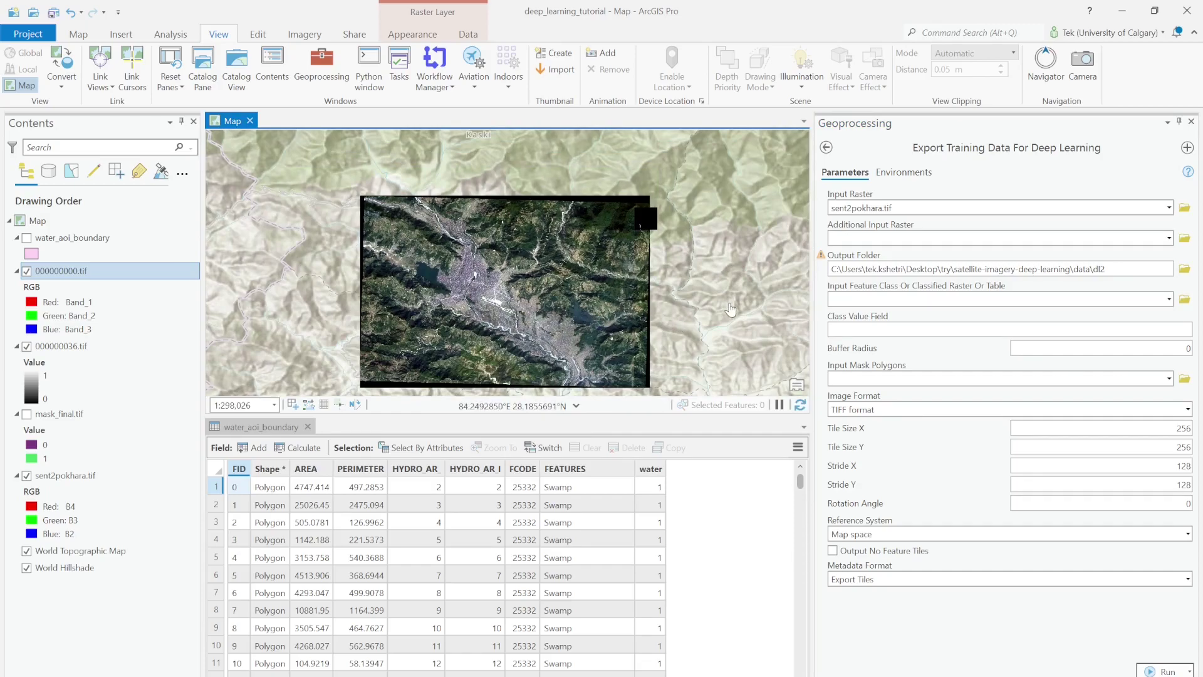
drag(730, 314, 760, 279)
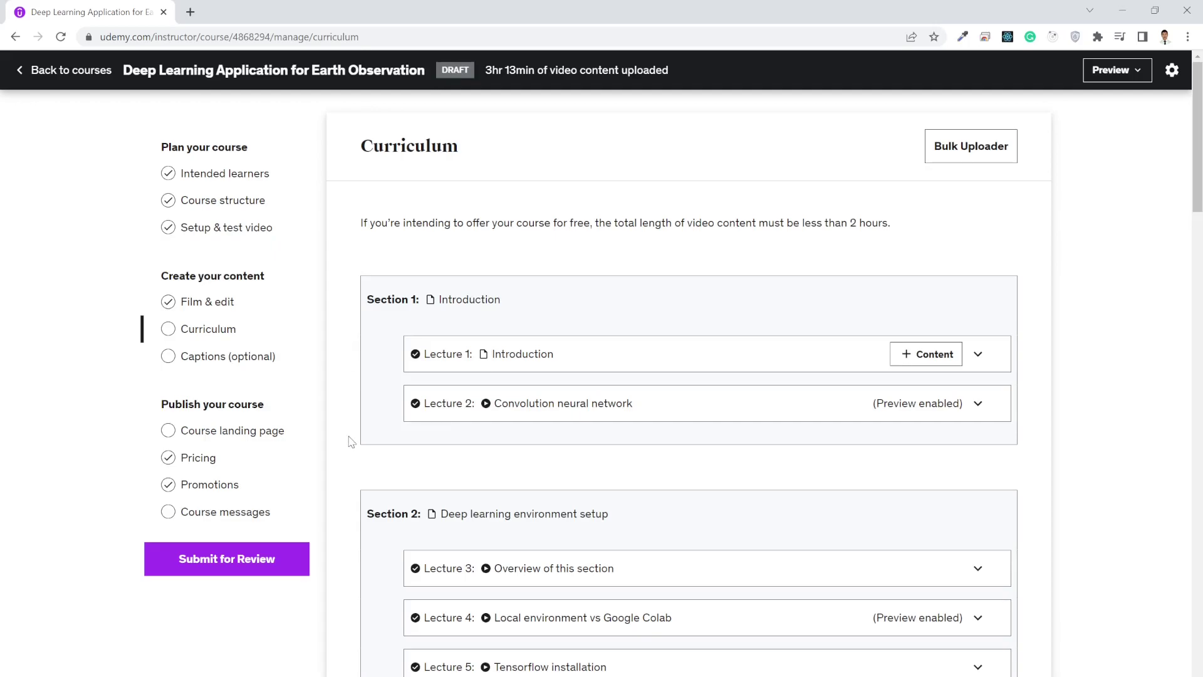
Scroll the Udemy curriculum down to Section 8, Image segmentation (Multi-class), lectures 25–27.
scroll(351, 442, down, 7)
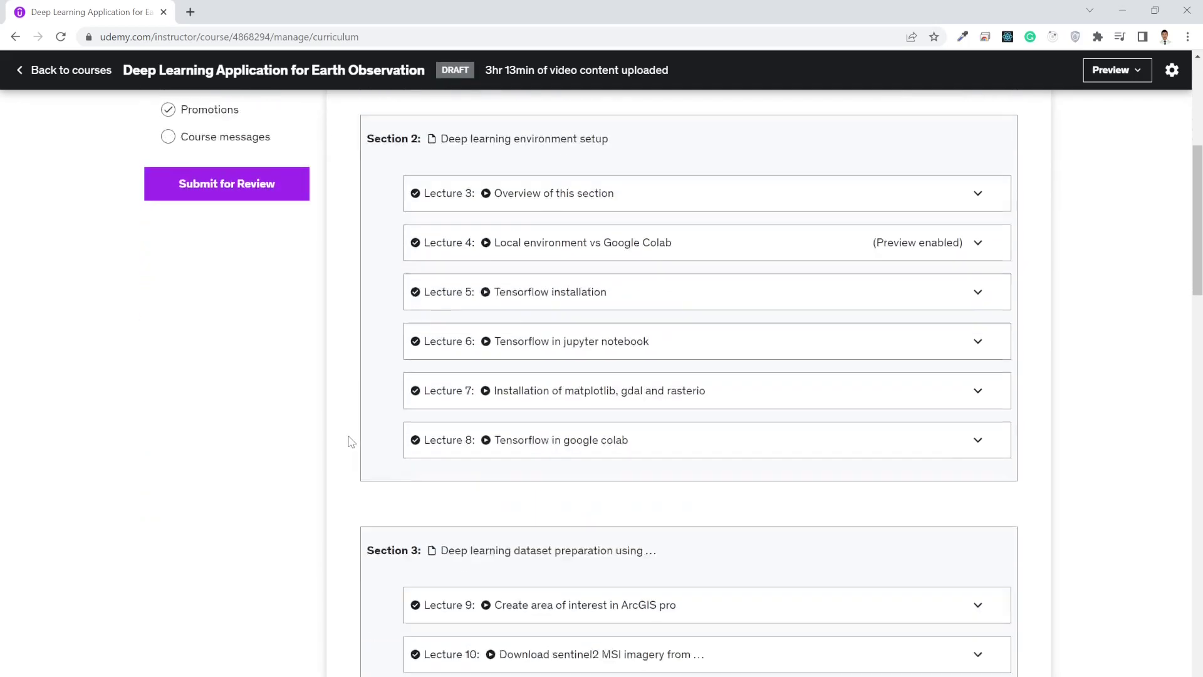
scroll(351, 442, down, 4)
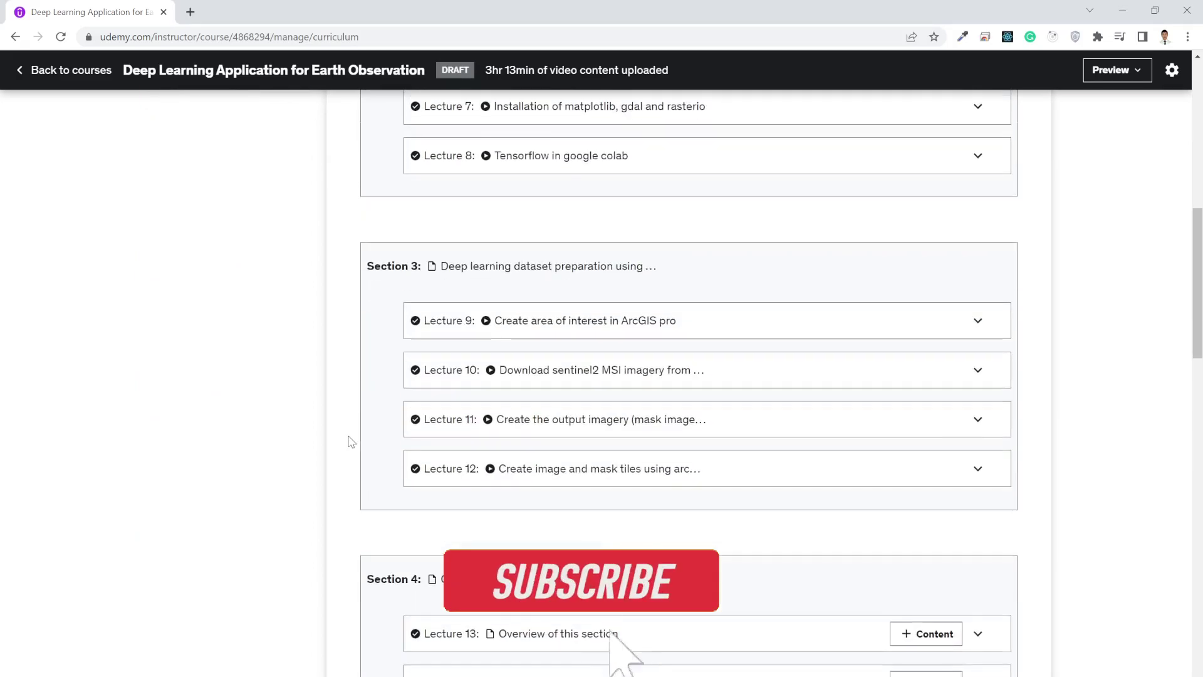
scroll(351, 442, down, 4)
scroll(351, 442, down, 3)
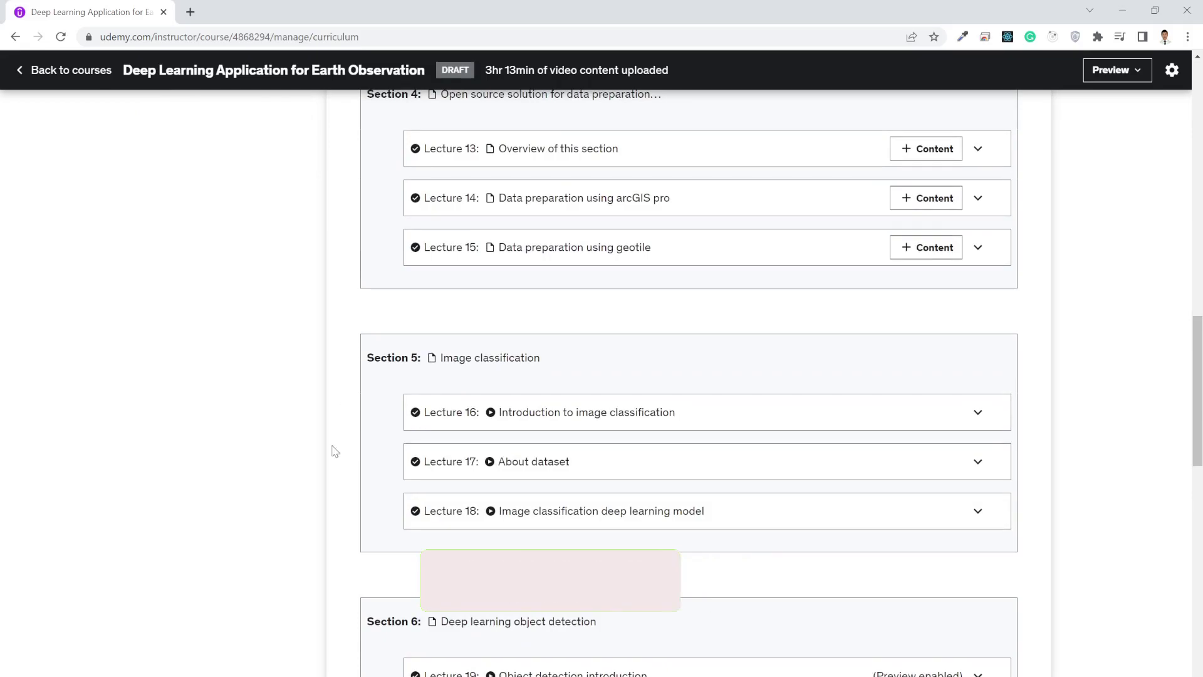
scroll(336, 451, down, 4)
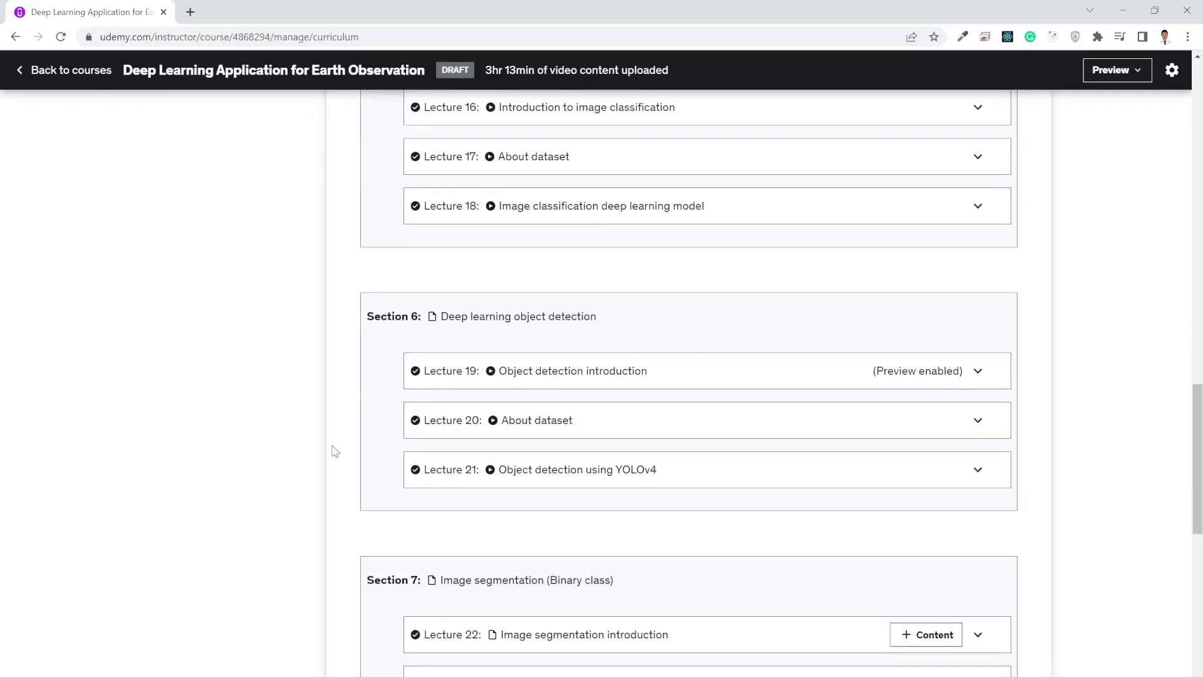
scroll(335, 451, down, 3)
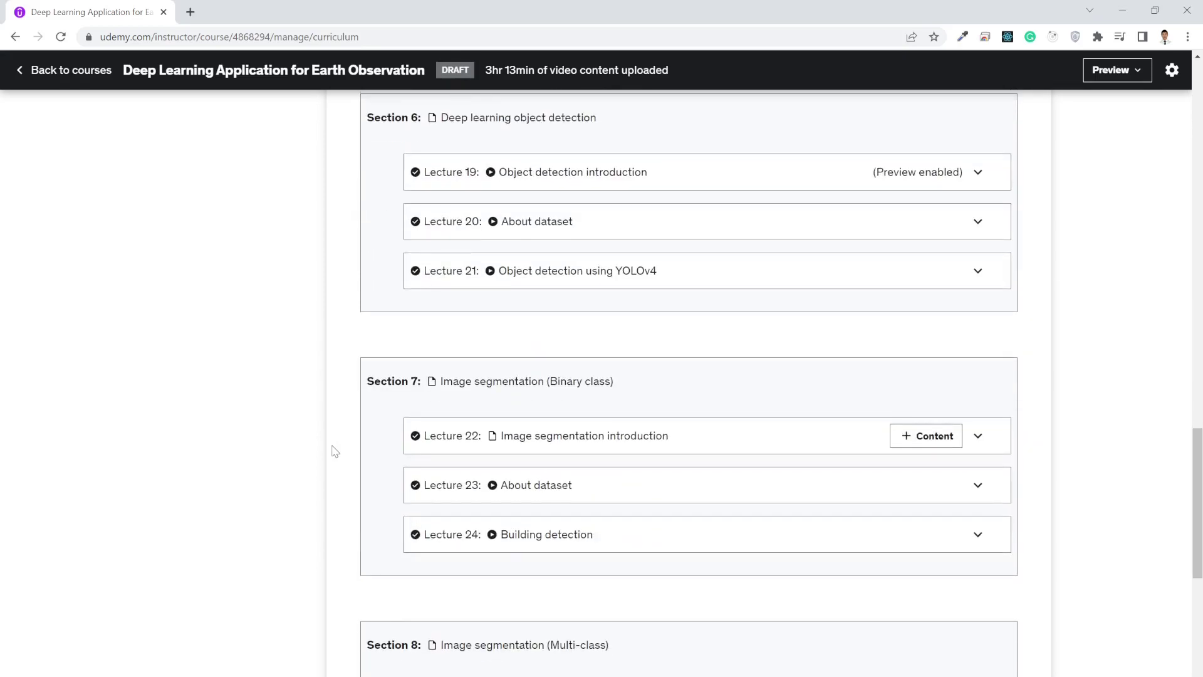
scroll(336, 451, down, 3)
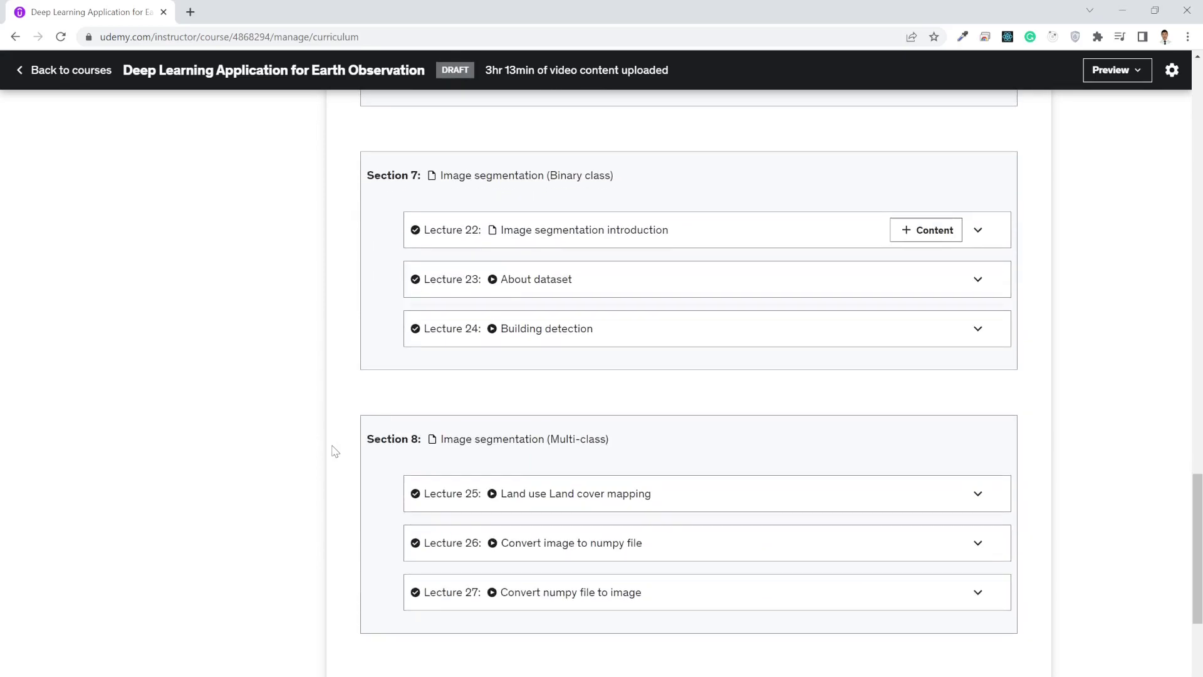